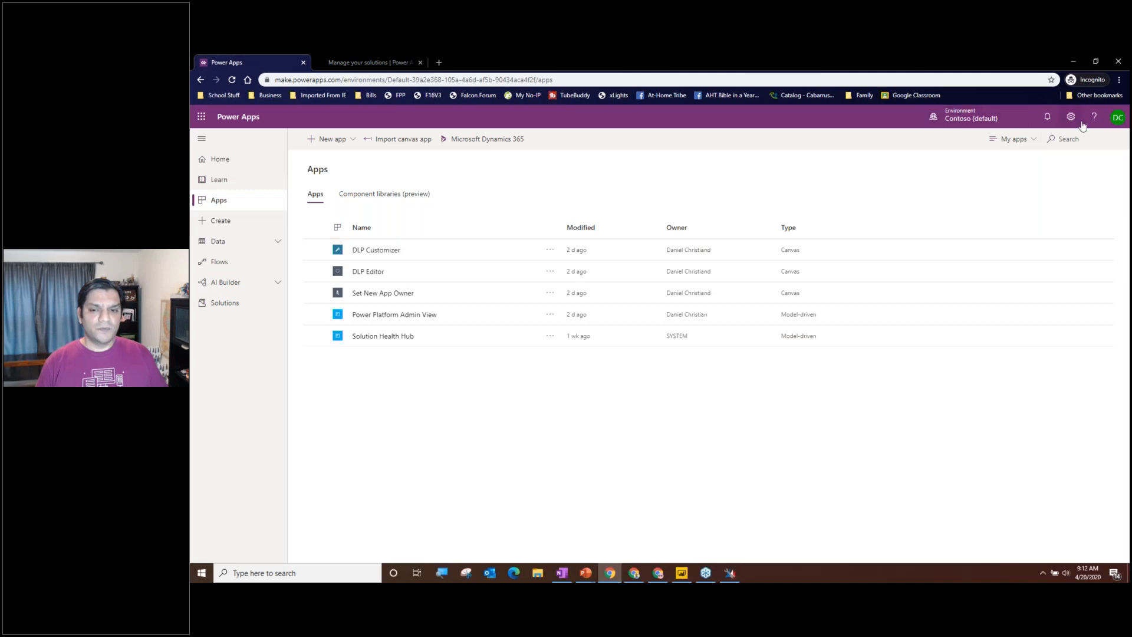
Go to the Power Platform admin center of the Contoso tenant and open its data loss prevention policies.
click(1070, 121)
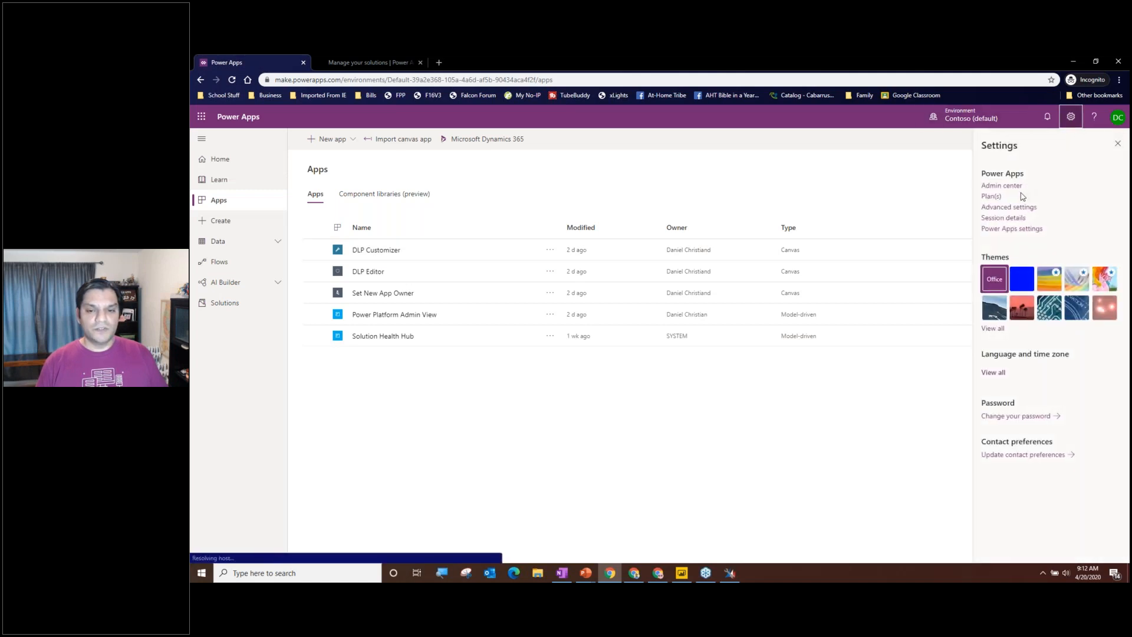
click(1112, 123)
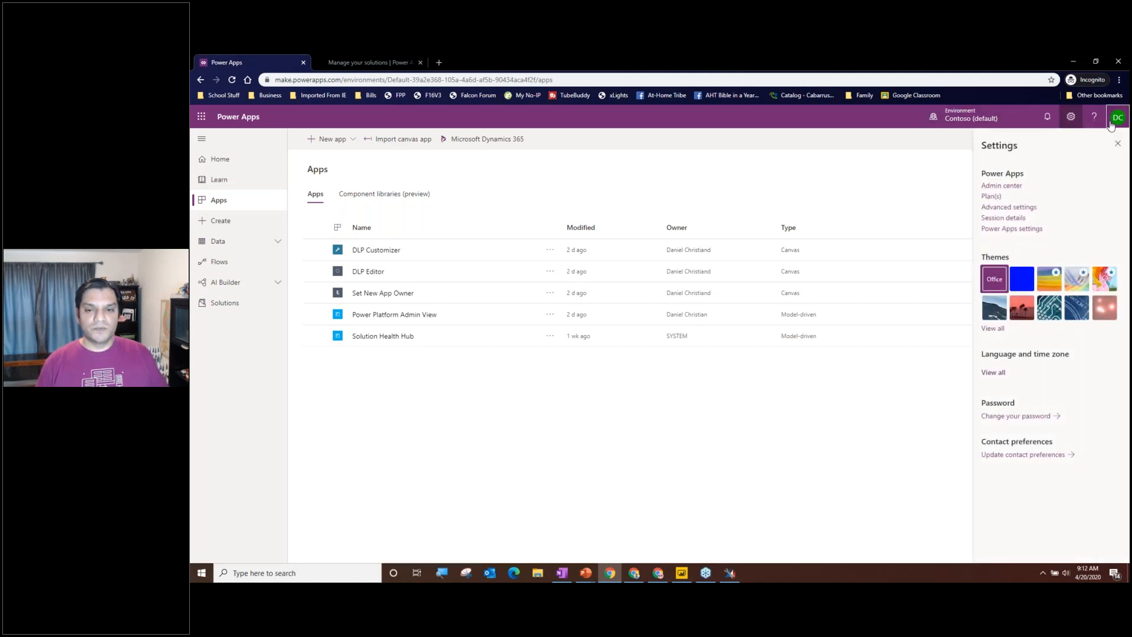
click(1070, 118)
click(1002, 186)
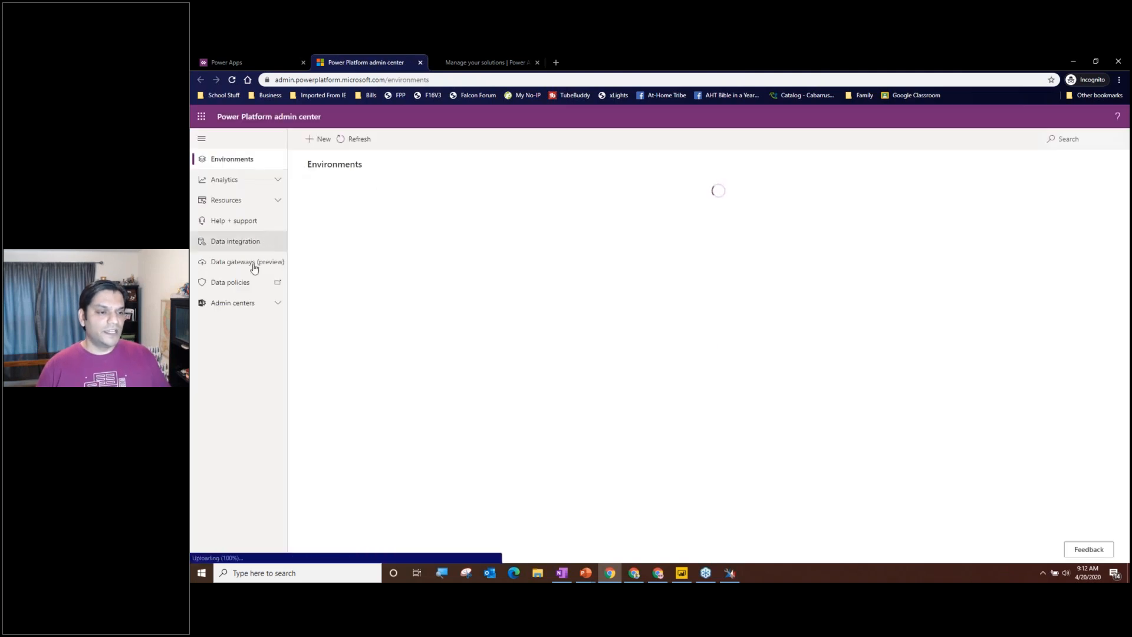
click(247, 282)
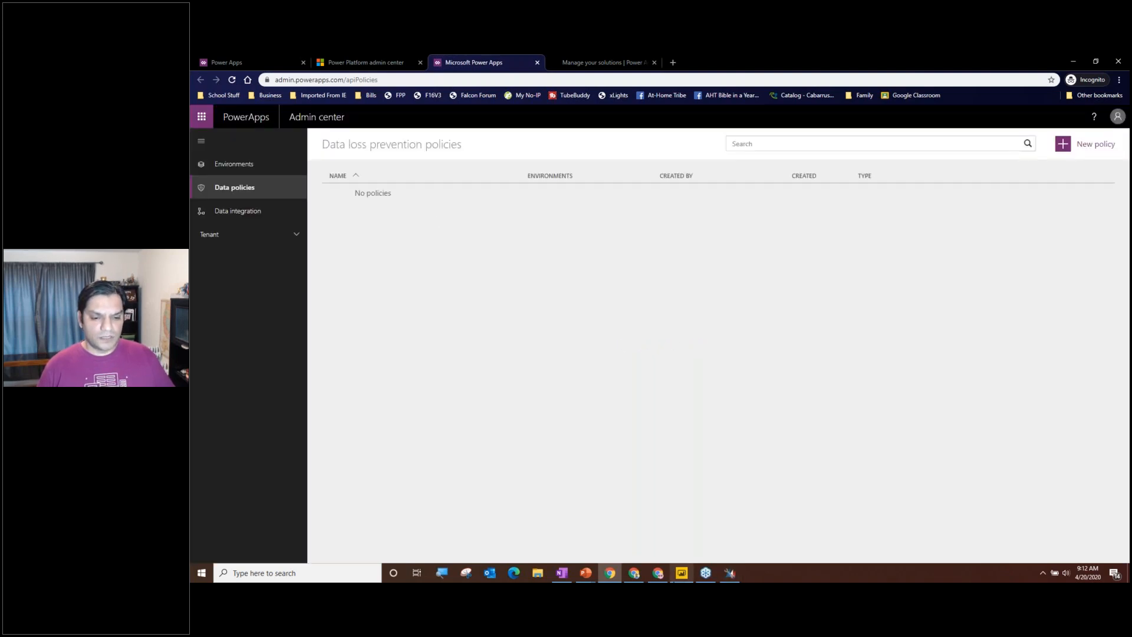
Switch to the browser window with the Christianfamily-PROD environment and open that tenant's data policies from the Power Platform admin center.
mouse_move(658, 573)
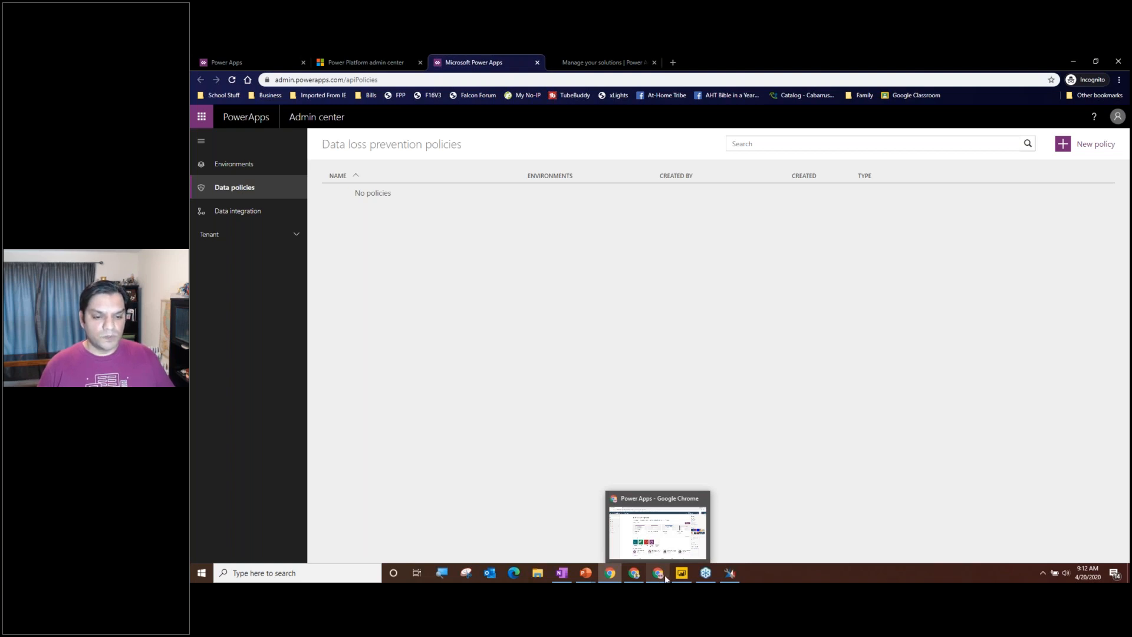
click(632, 547)
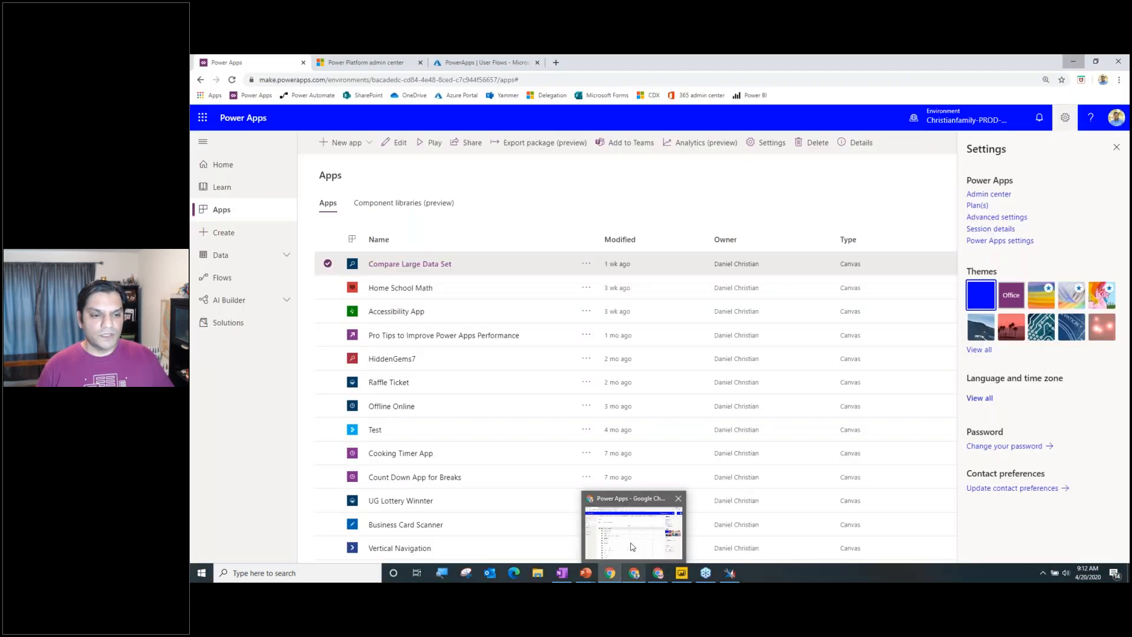
click(374, 62)
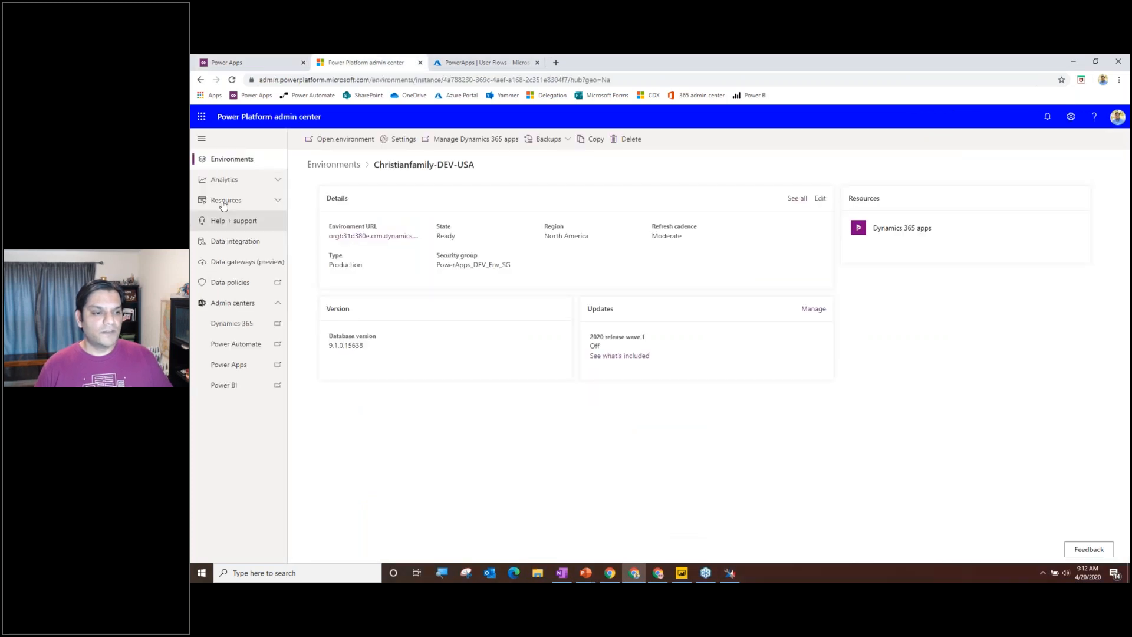
click(231, 283)
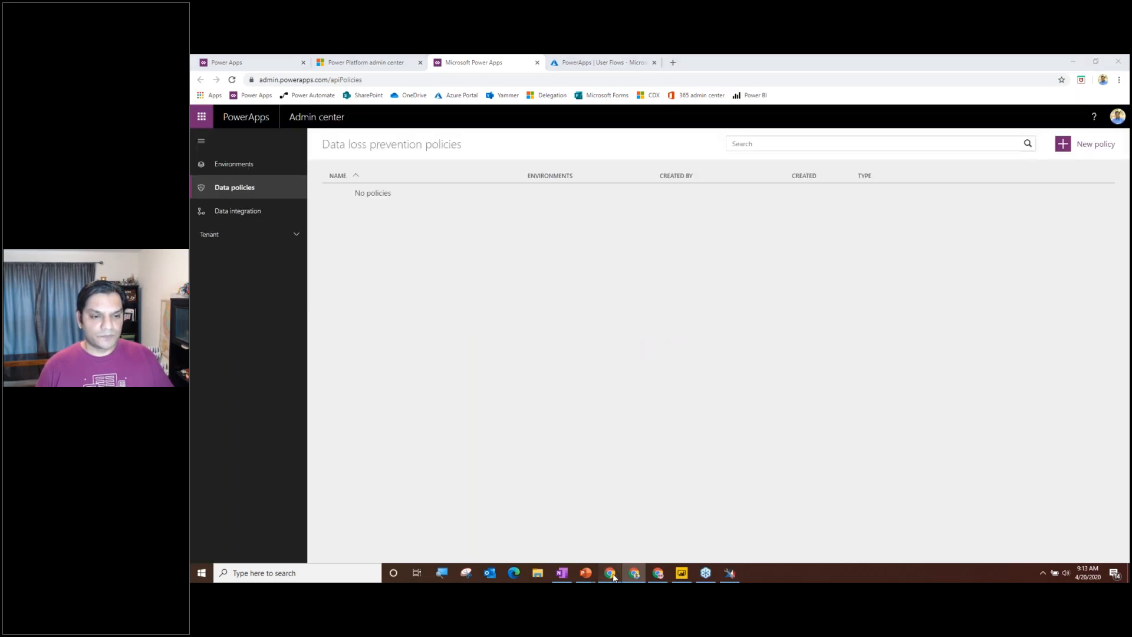
Switch to the Contoso Electronics browser window and open that tenant's data policies through the admin center.
click(659, 575)
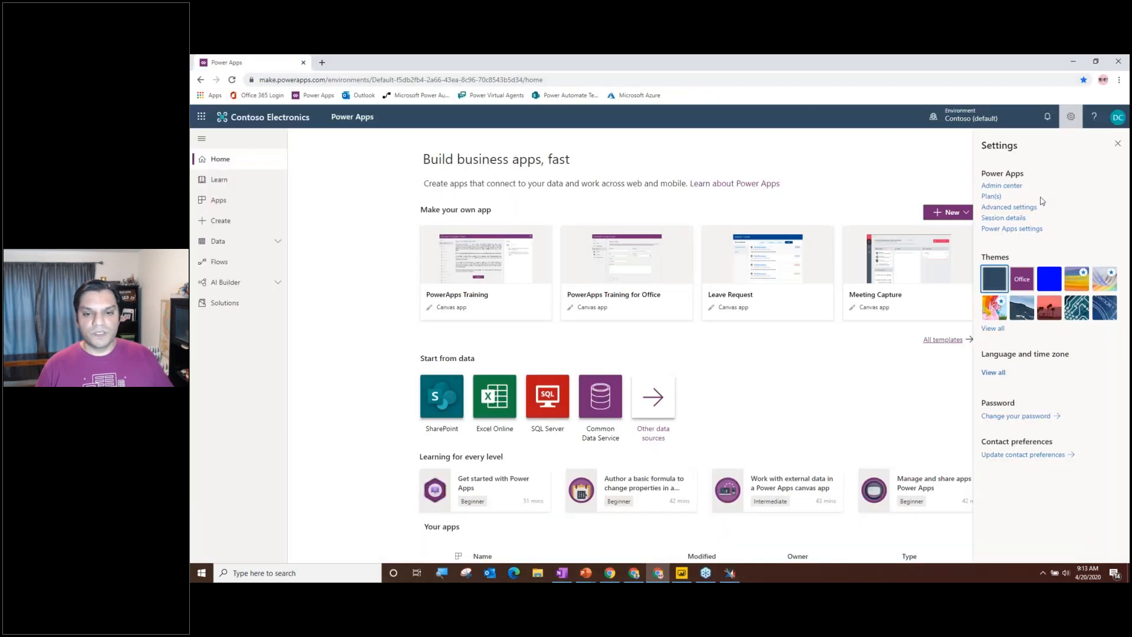
click(1013, 186)
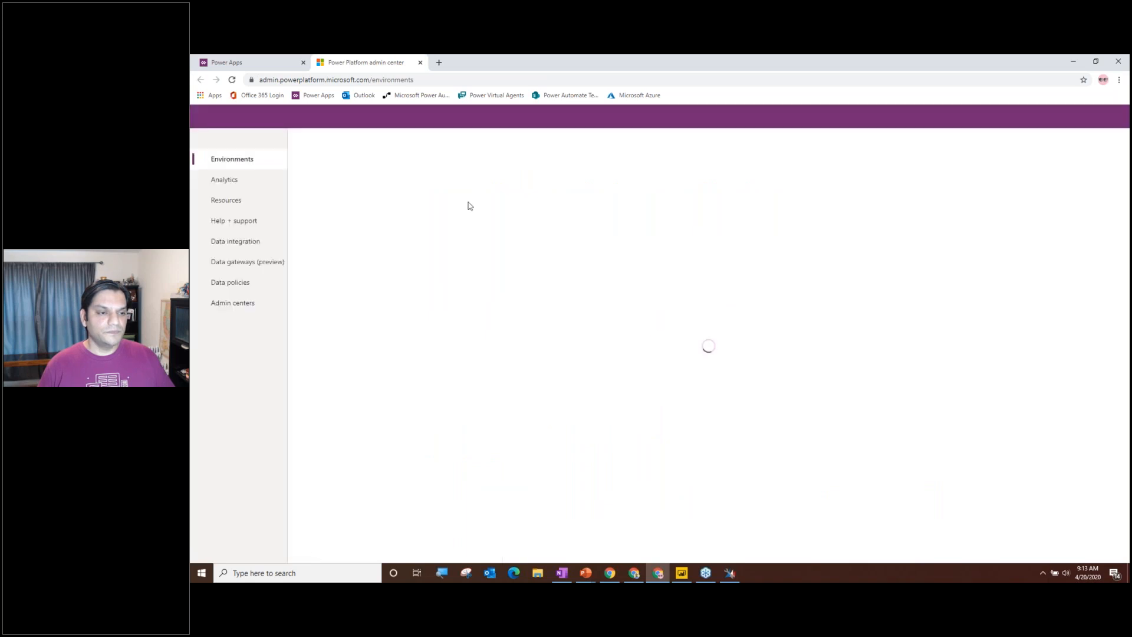
click(241, 289)
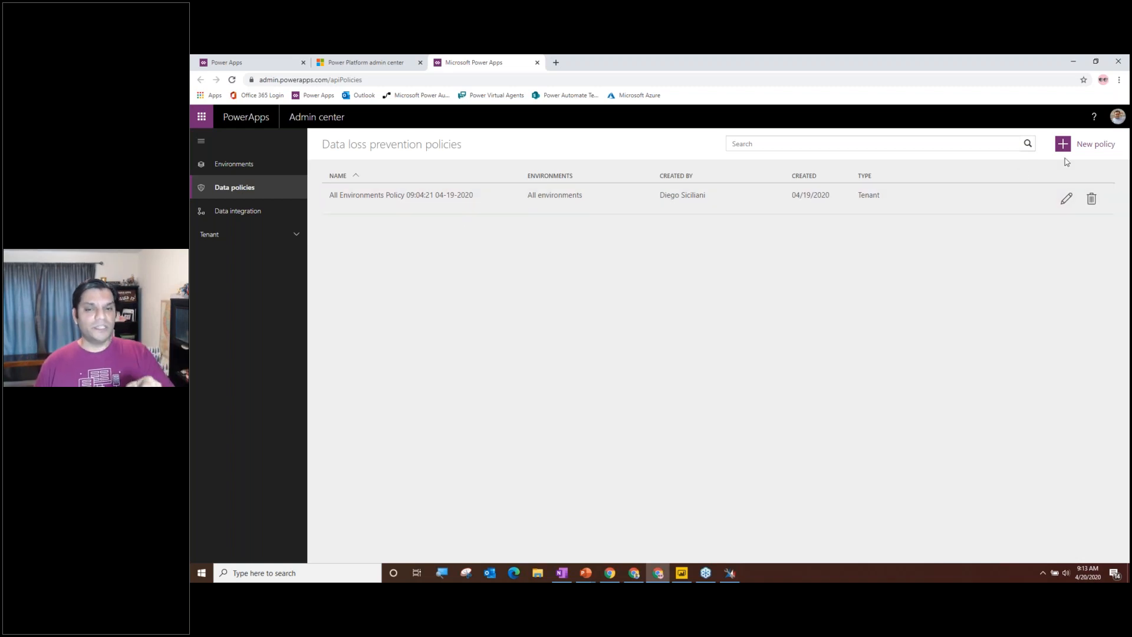
Open the All Environments Policy and examine its environment scope and the connectors in the business and no-business data groups.
click(433, 190)
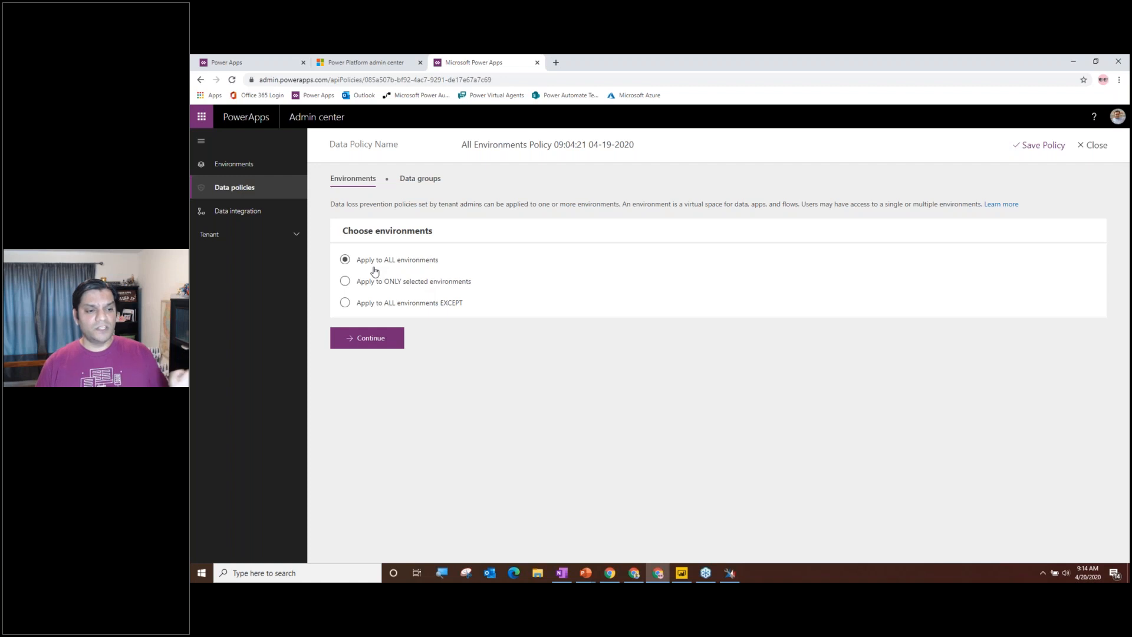
click(435, 185)
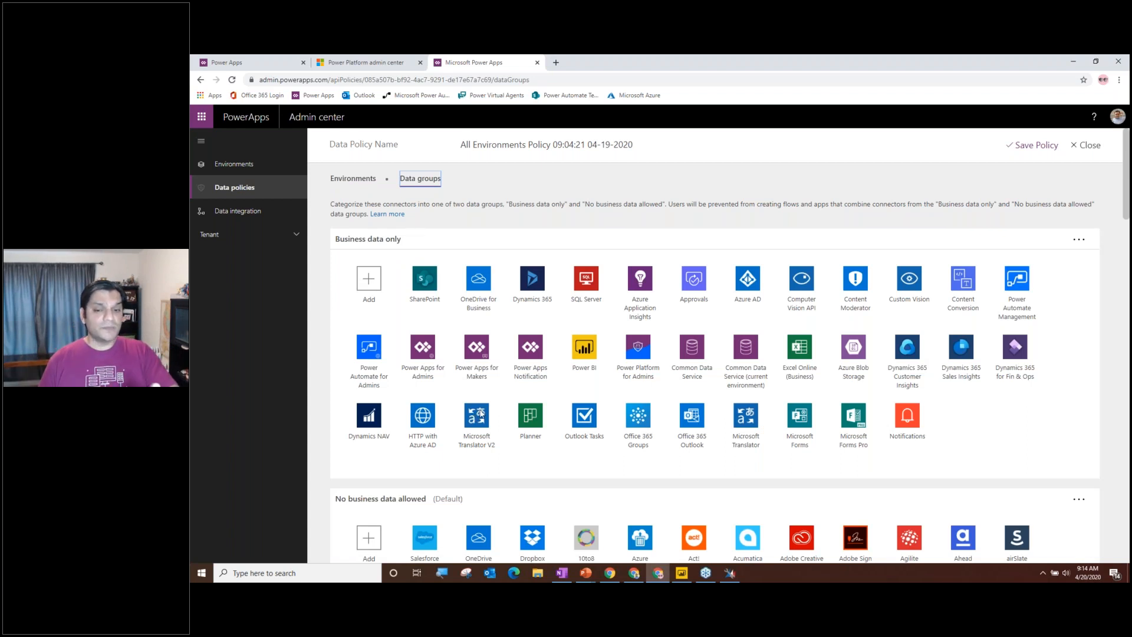
scroll(1099, 303, down, 1)
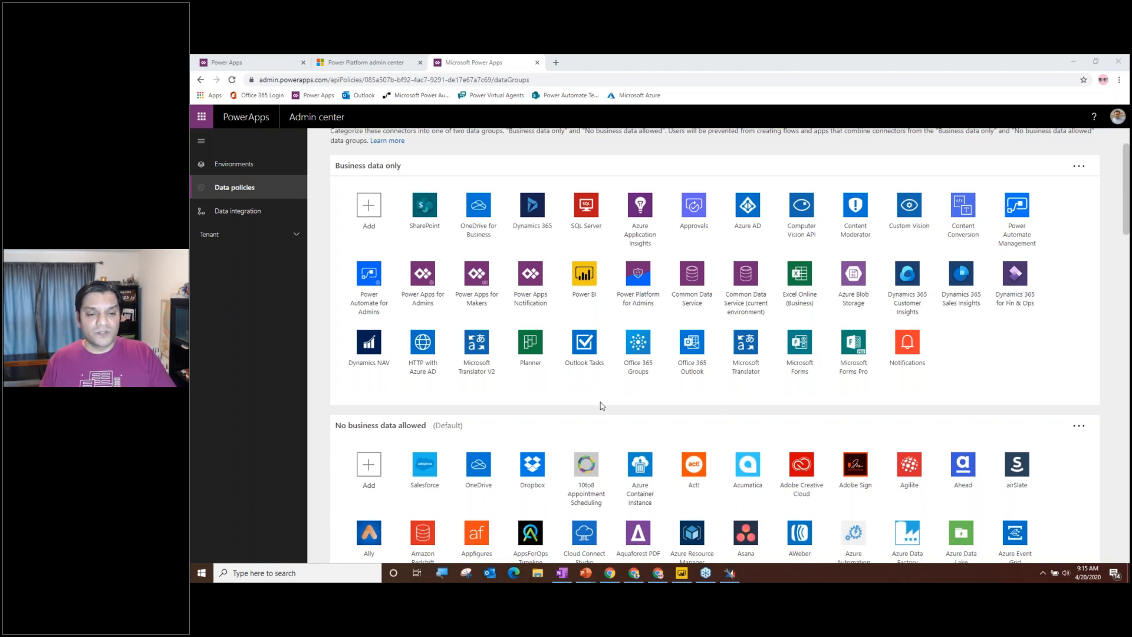
scroll(602, 406, down, 3)
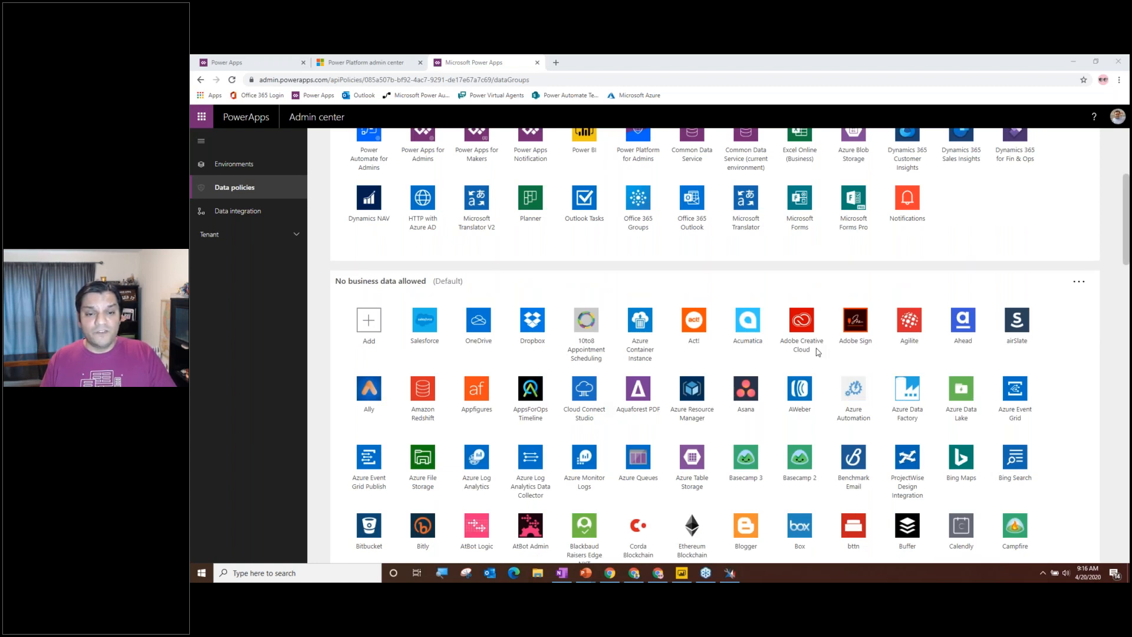
scroll(767, 324, up, 1)
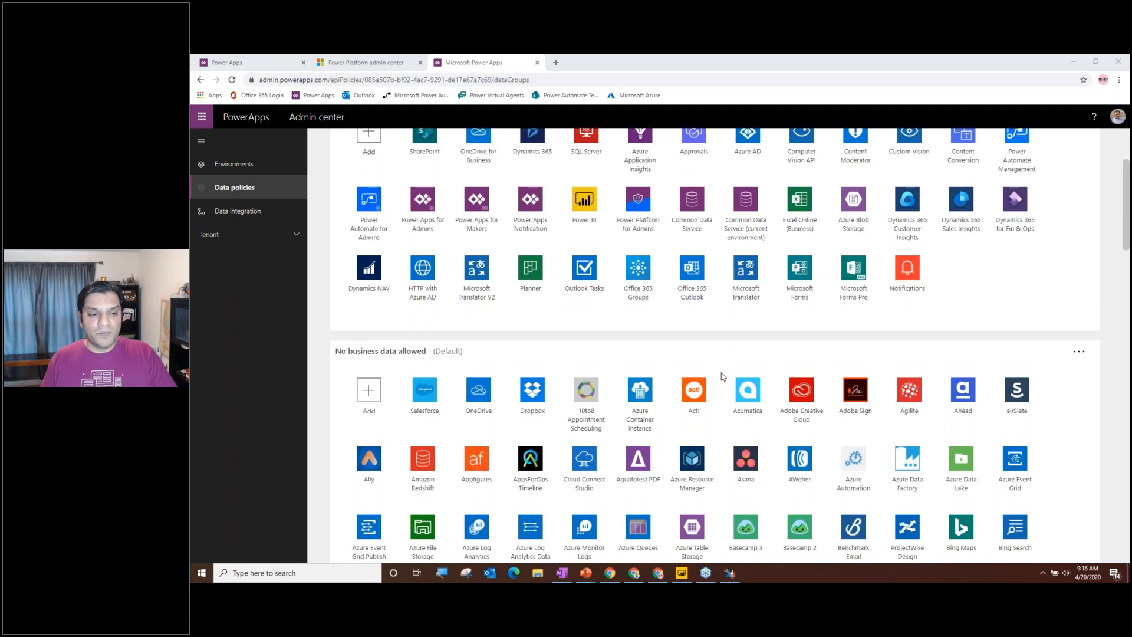
scroll(723, 376, down, 1)
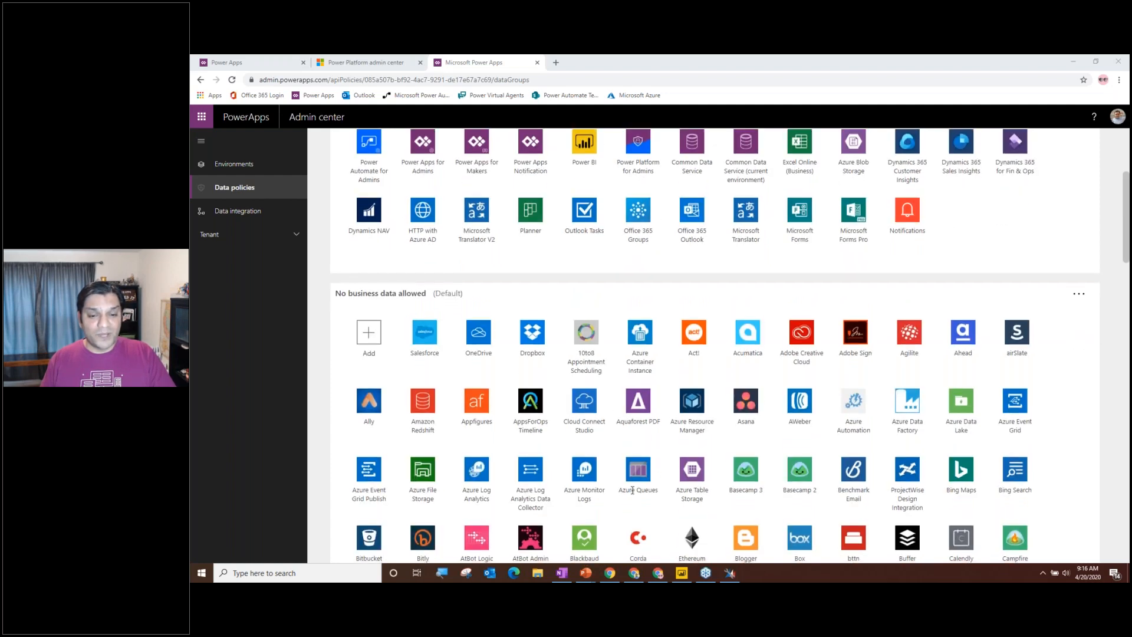
scroll(632, 490, down, 2)
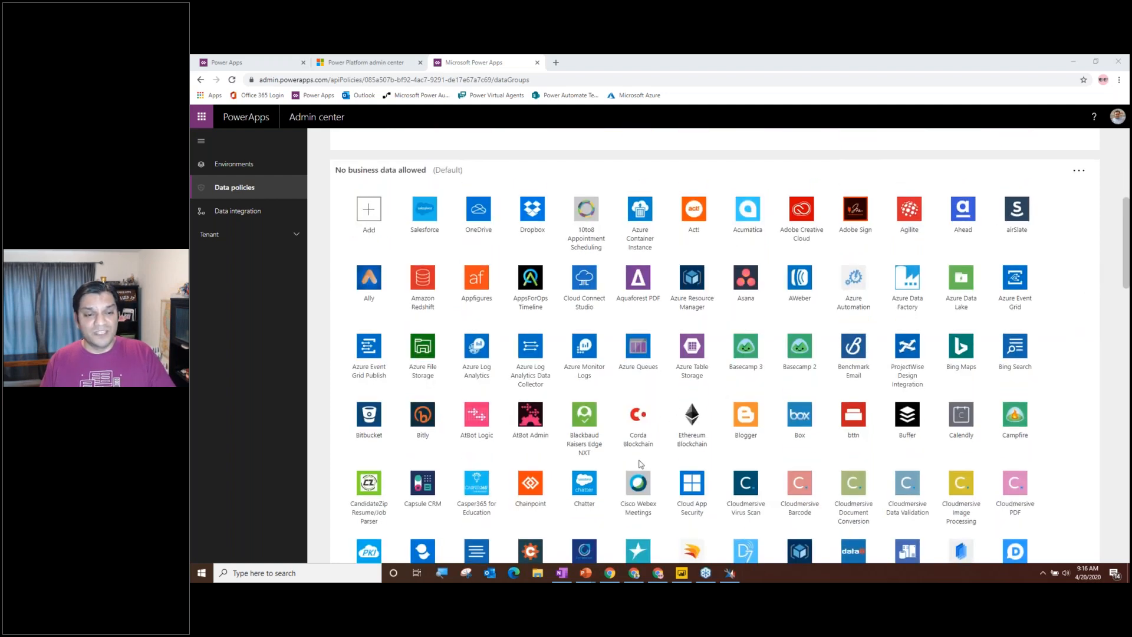
scroll(641, 464, up, 4)
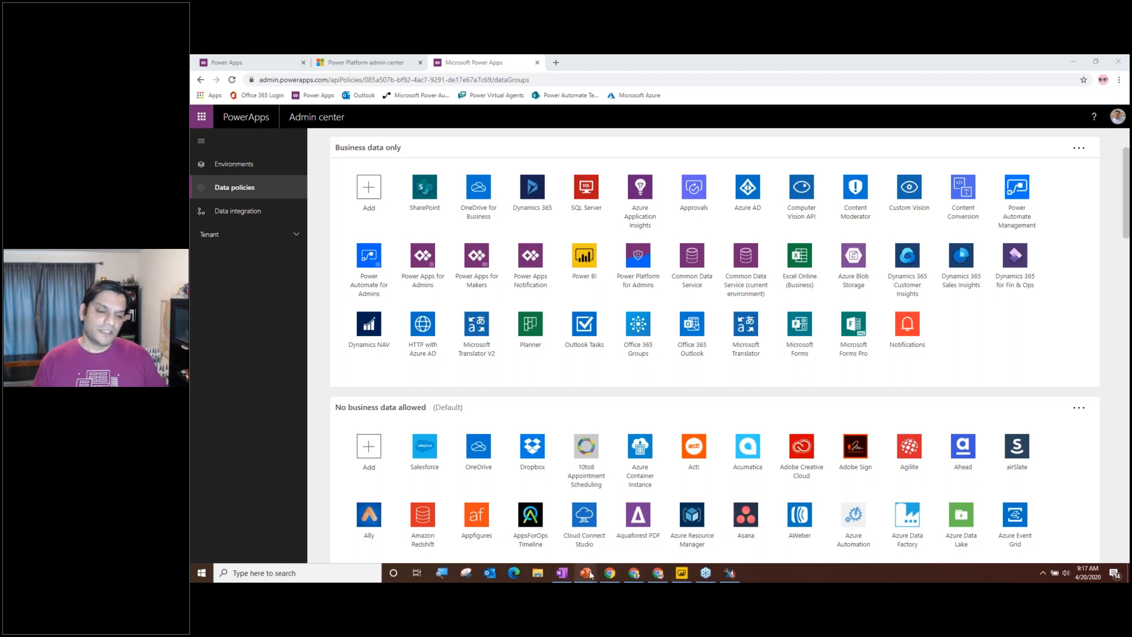
Switch to the running PowerPoint slide show and advance through the points of the "#2 Access to create Environments" slide.
mouse_move(590, 575)
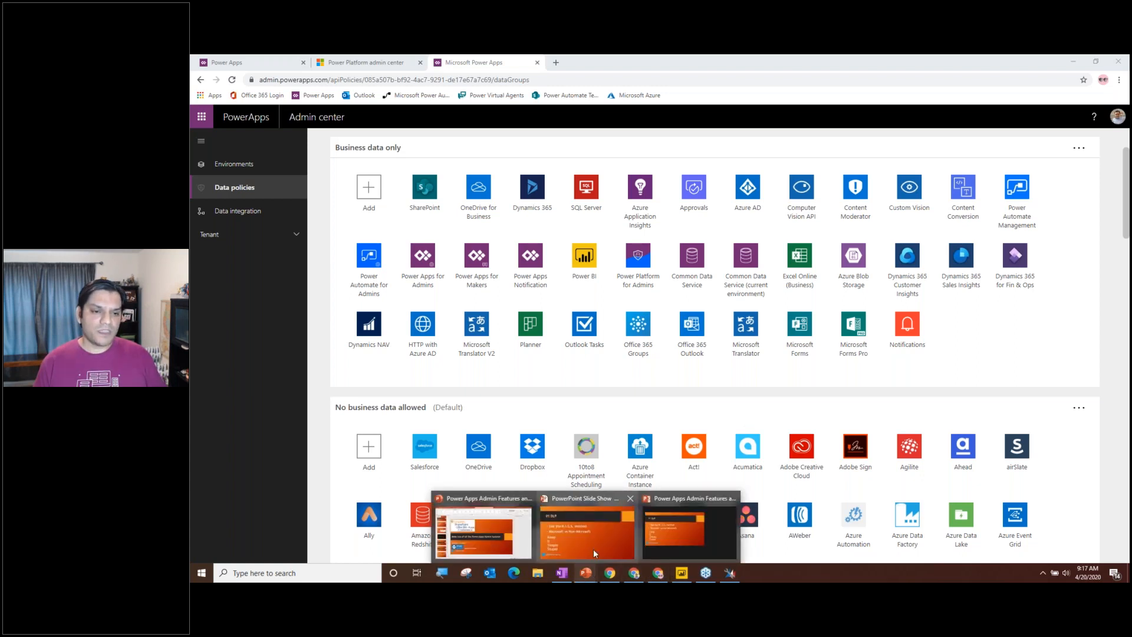
click(593, 550)
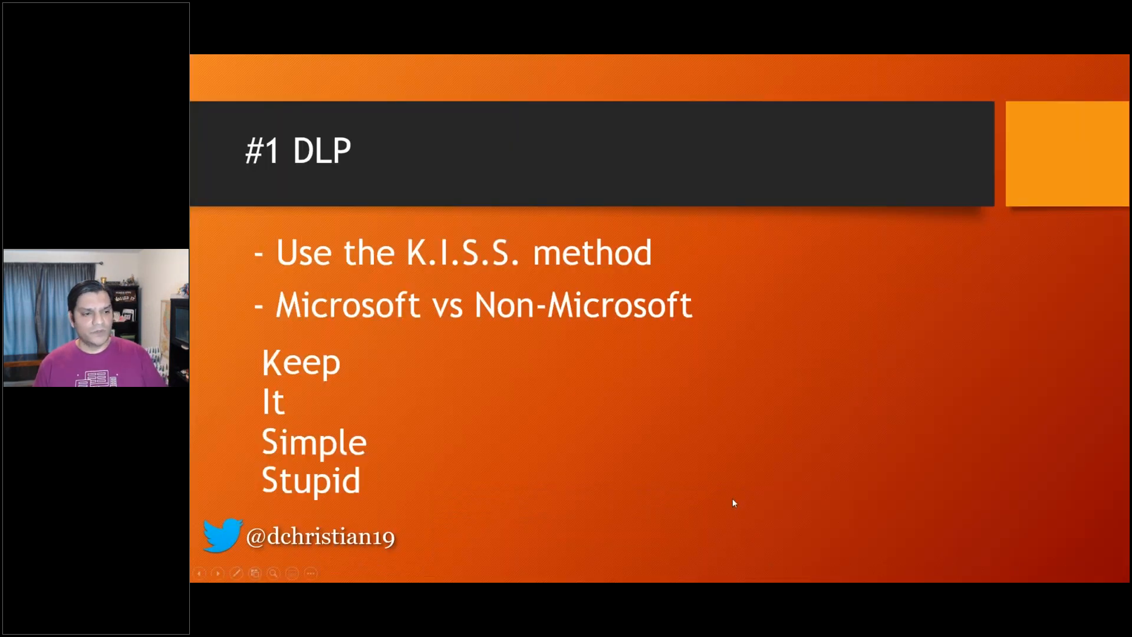
key(Right)
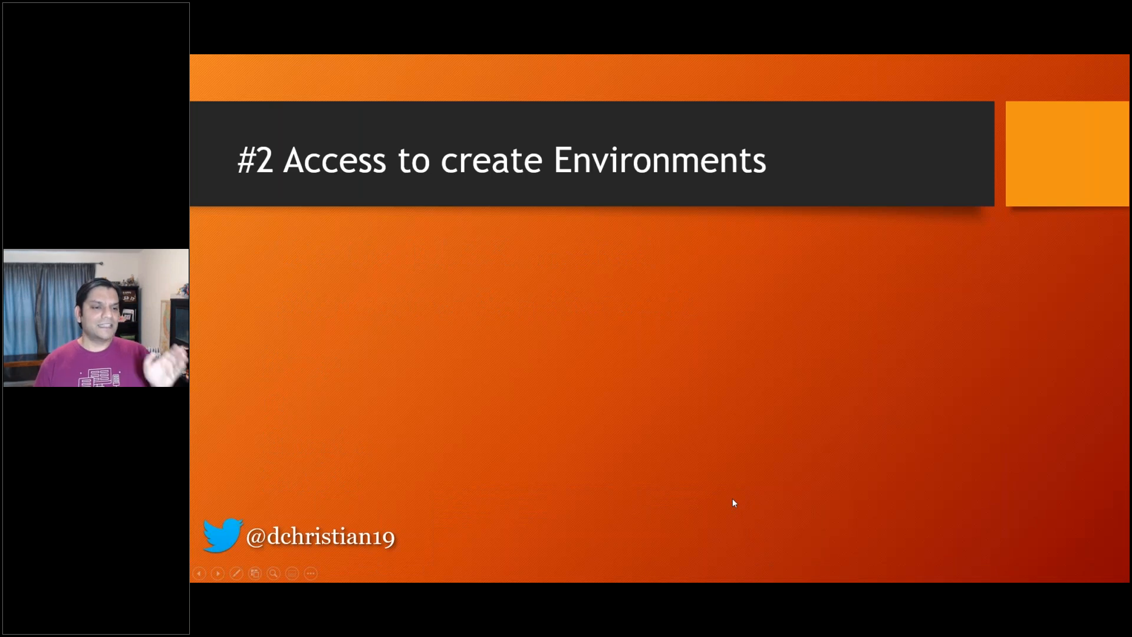
key(Right)
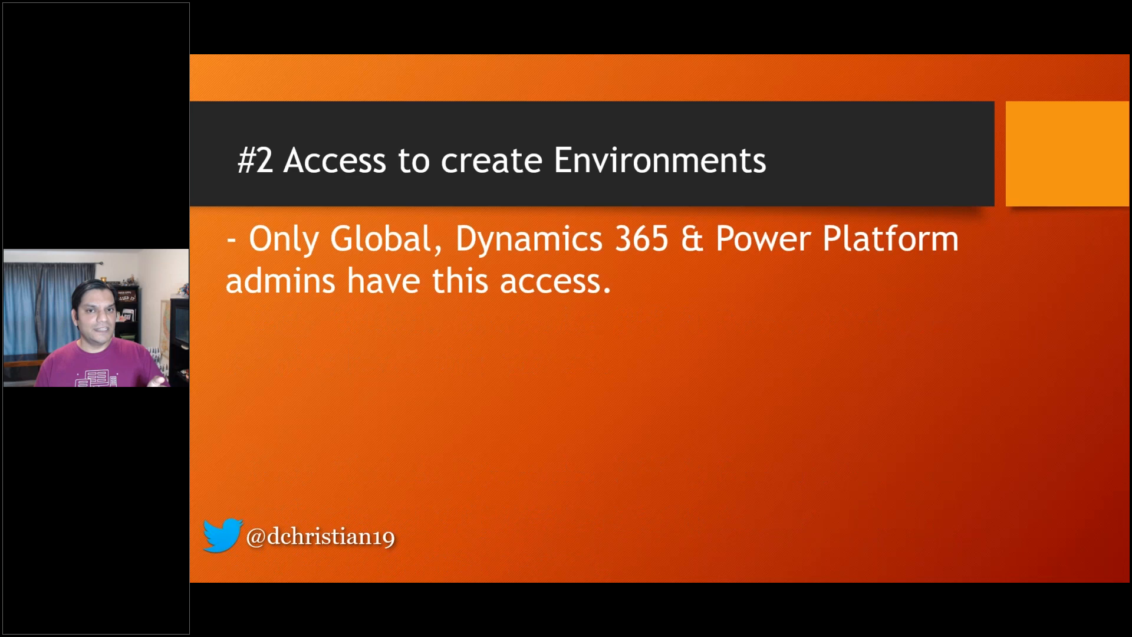
key(Right)
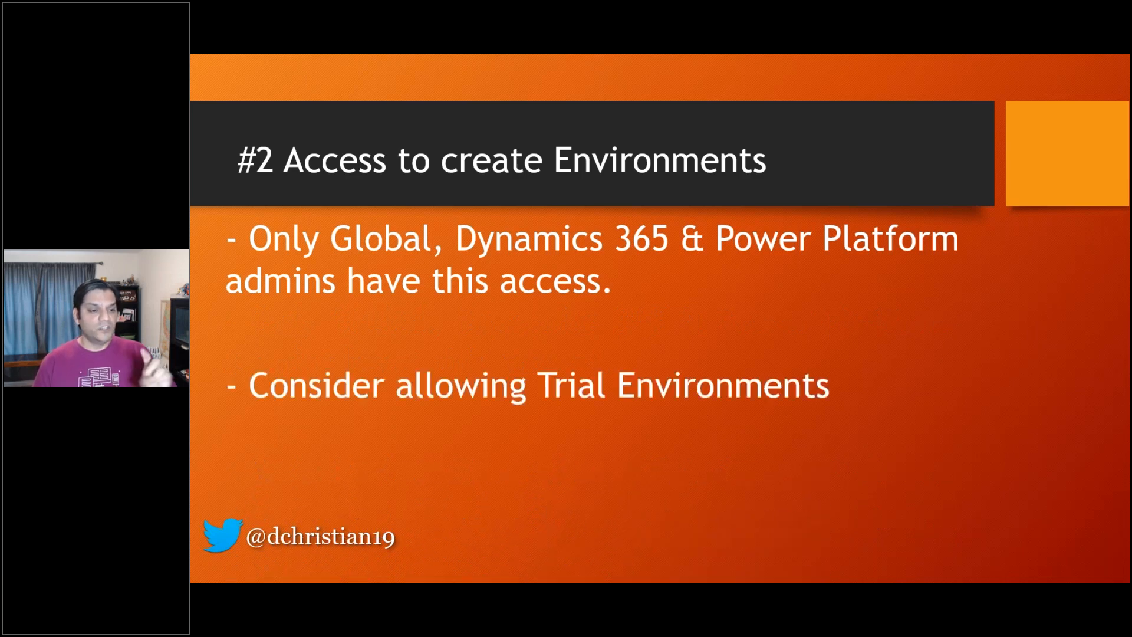
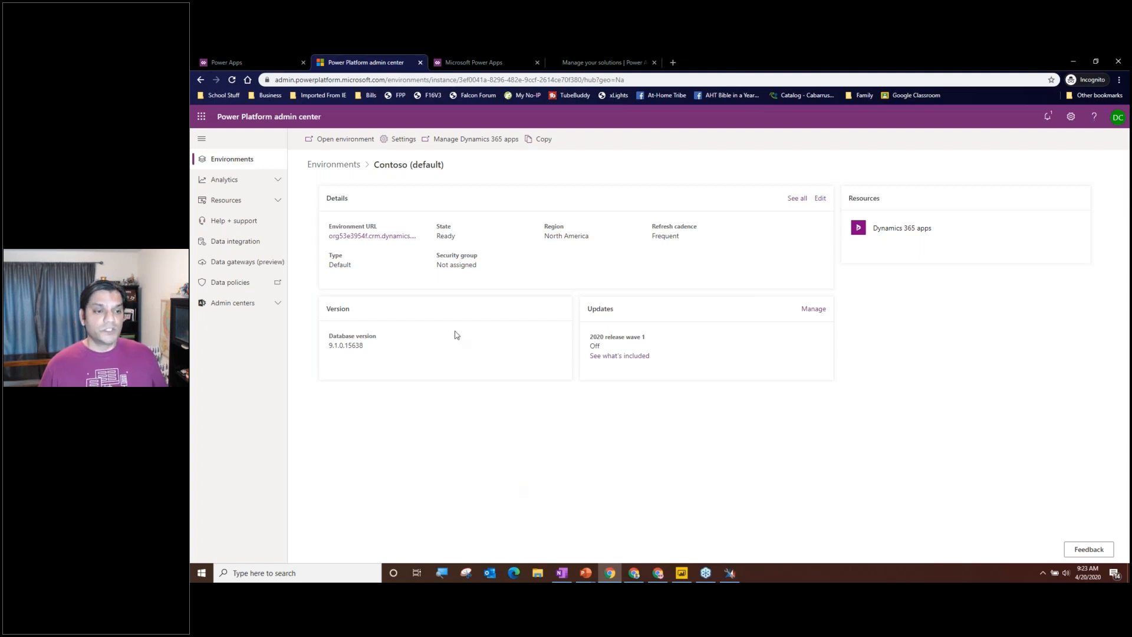
Open the Contoso (default) environment from the environments list, inspect its editable settings including the security group, and leave without saving.
click(338, 171)
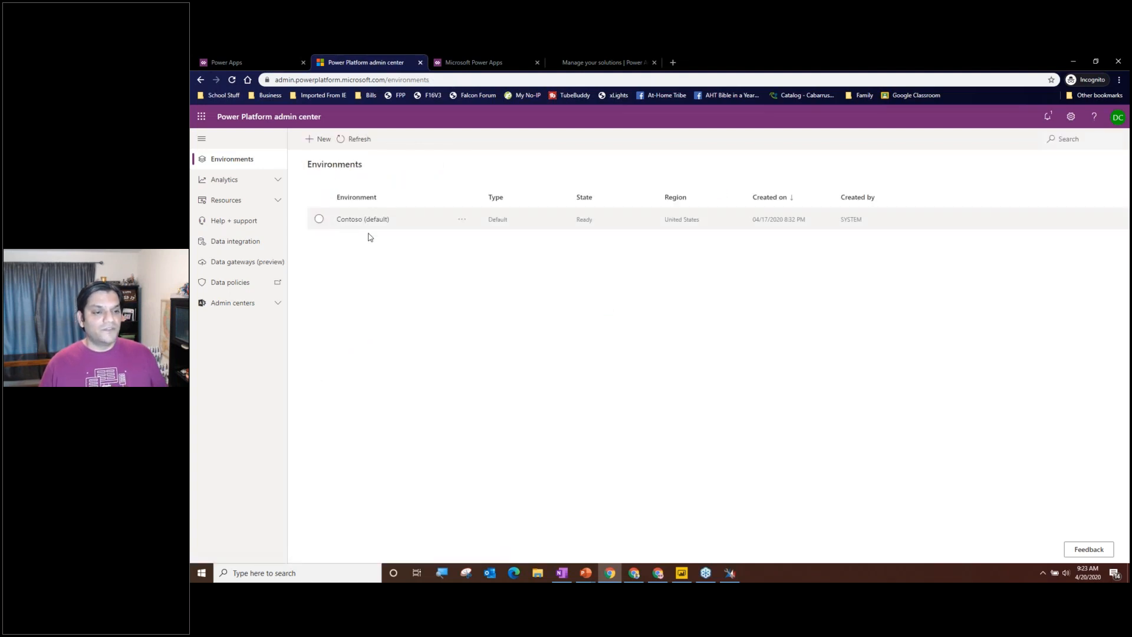
click(319, 220)
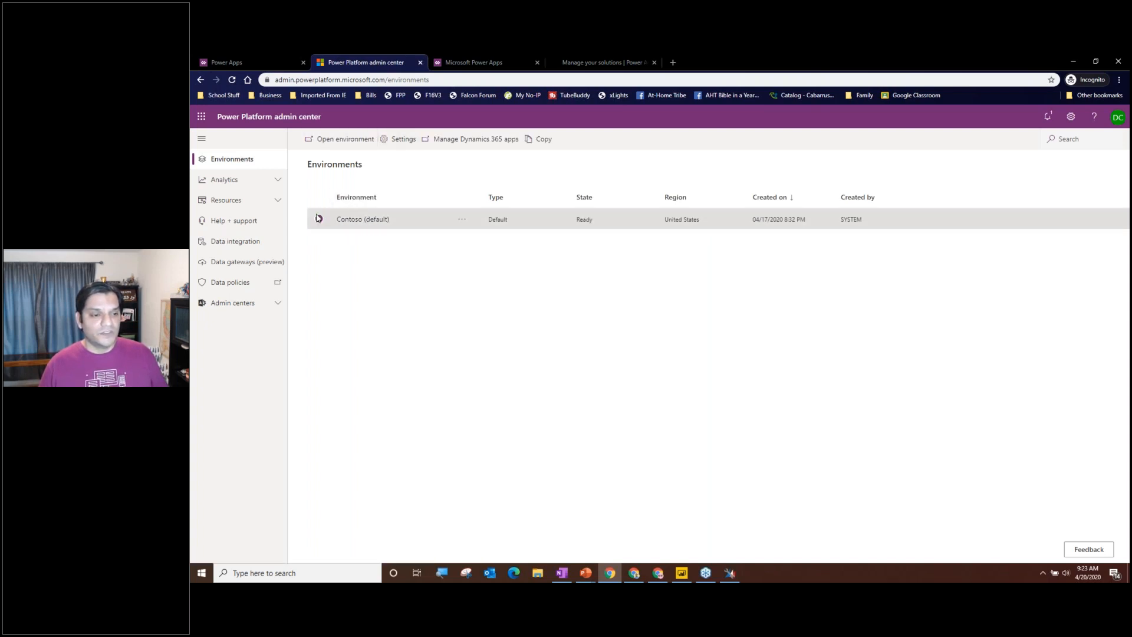
click(319, 219)
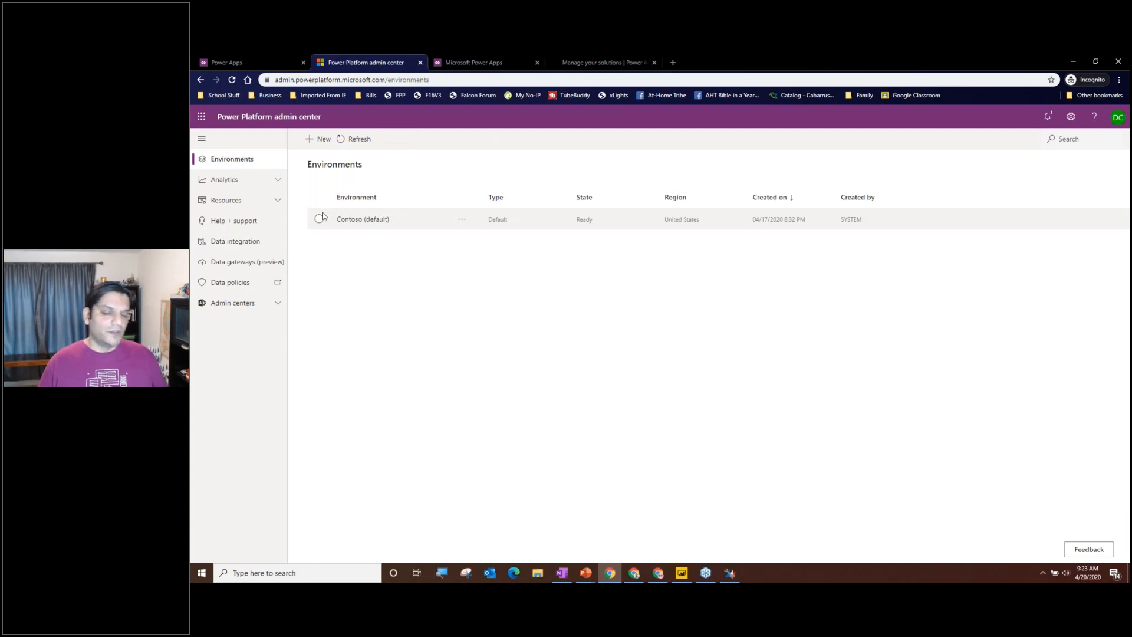
click(367, 224)
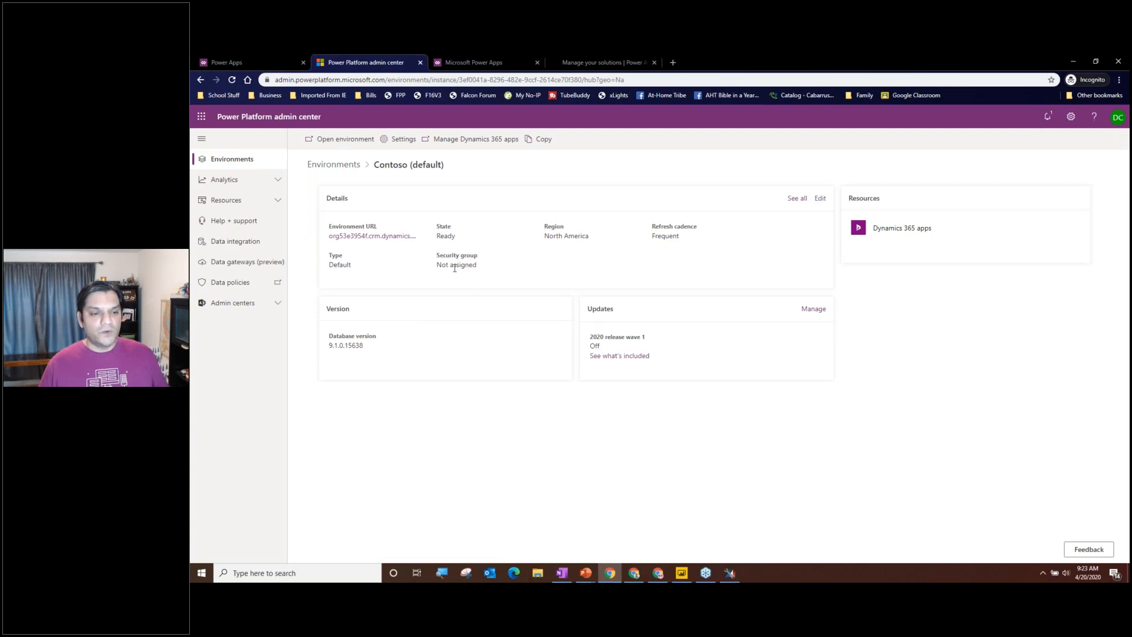
click(821, 201)
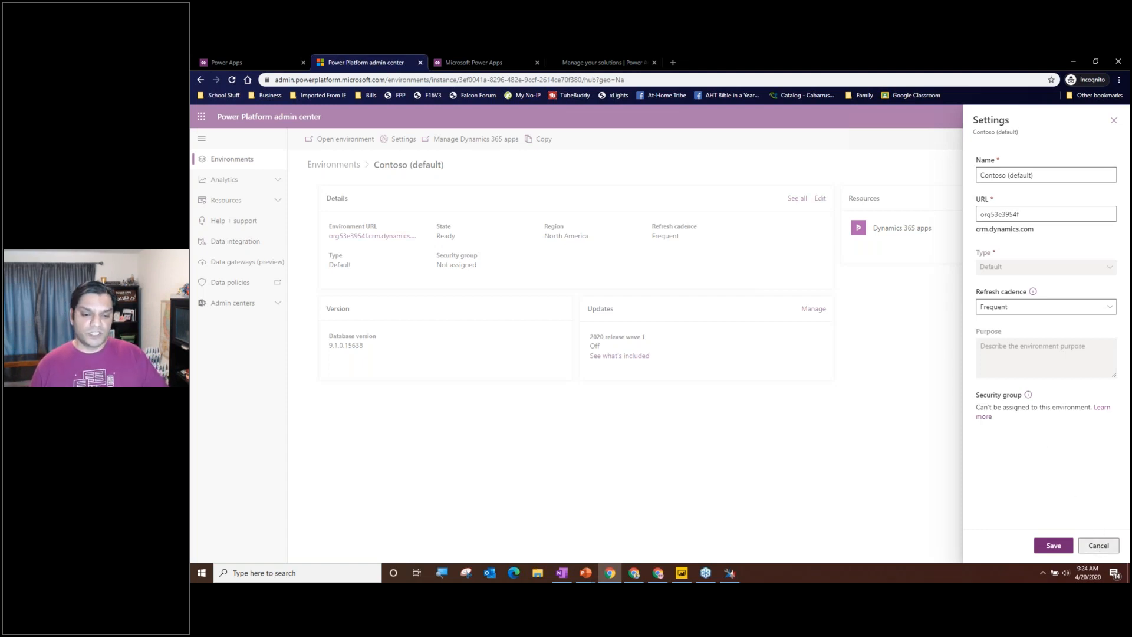
click(1098, 546)
Switch to the browser window of the tenant with the DEV and PROD environments and open the details of its default environment.
click(634, 573)
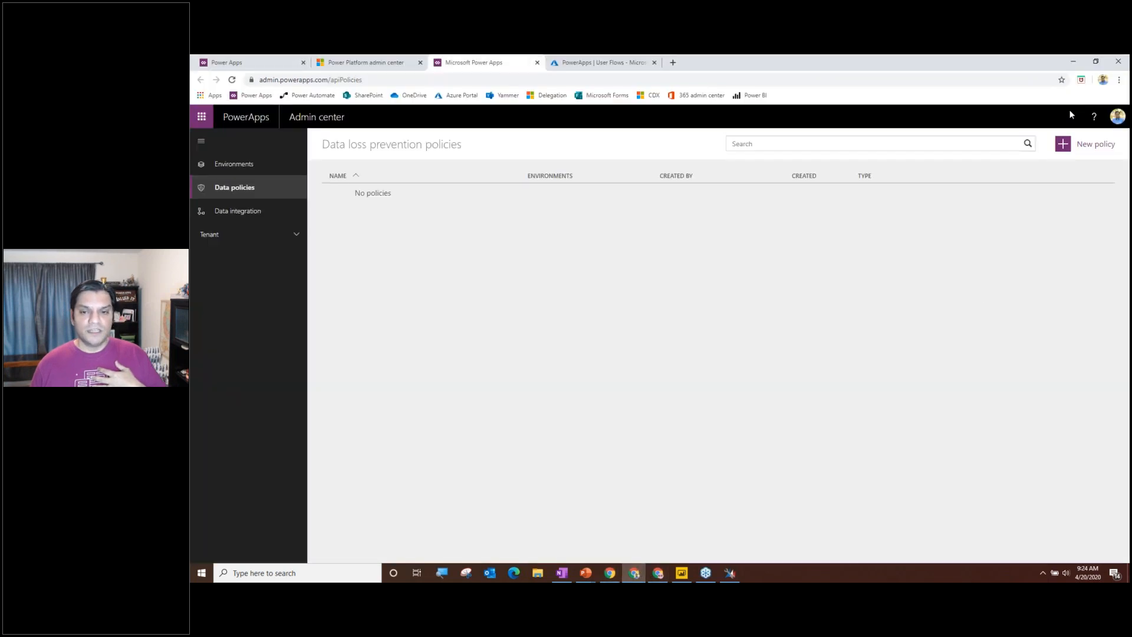
click(298, 63)
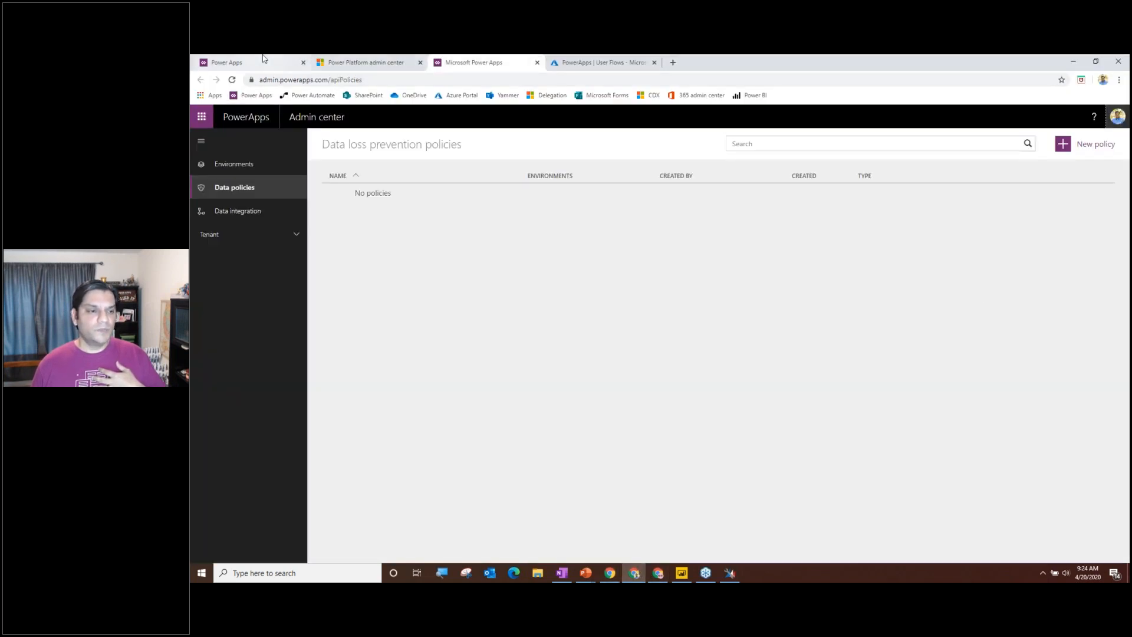
click(331, 65)
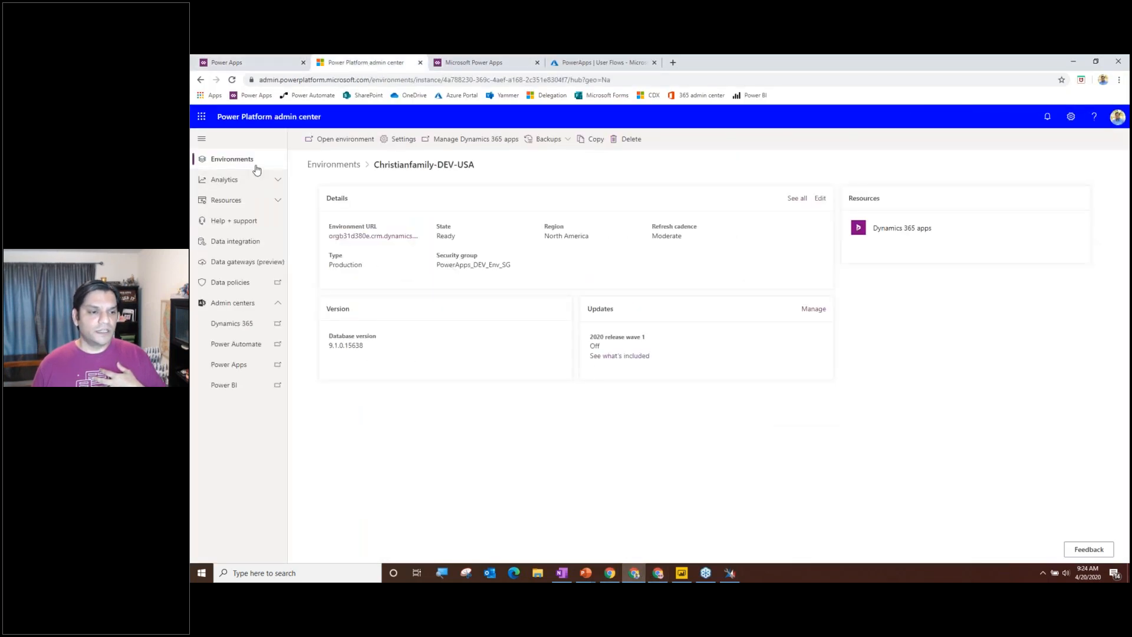
click(325, 171)
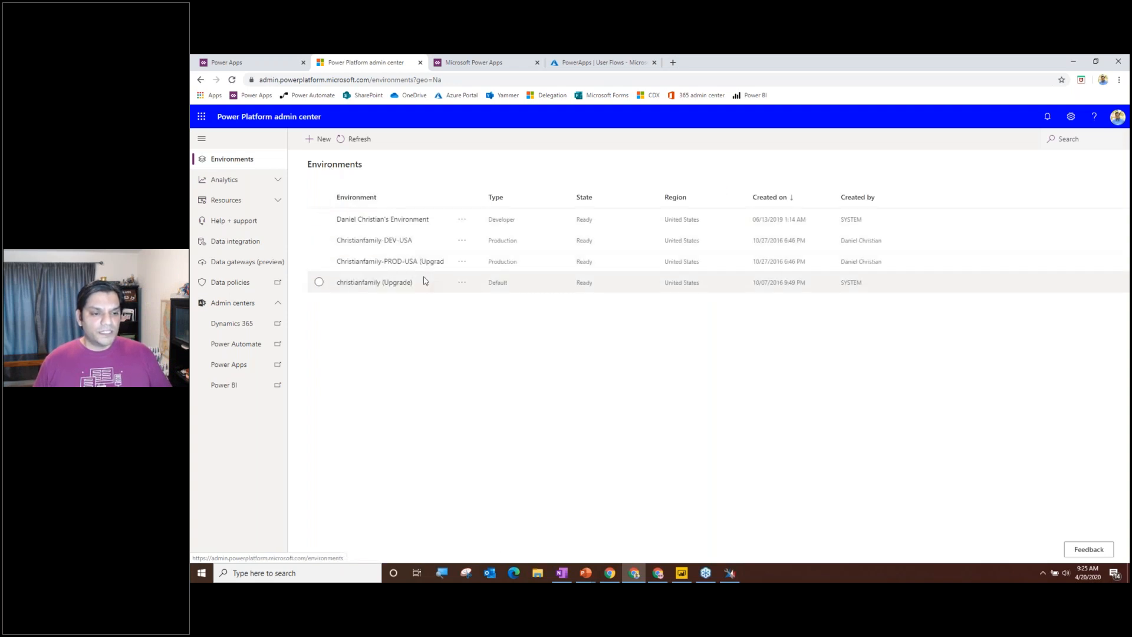
click(396, 286)
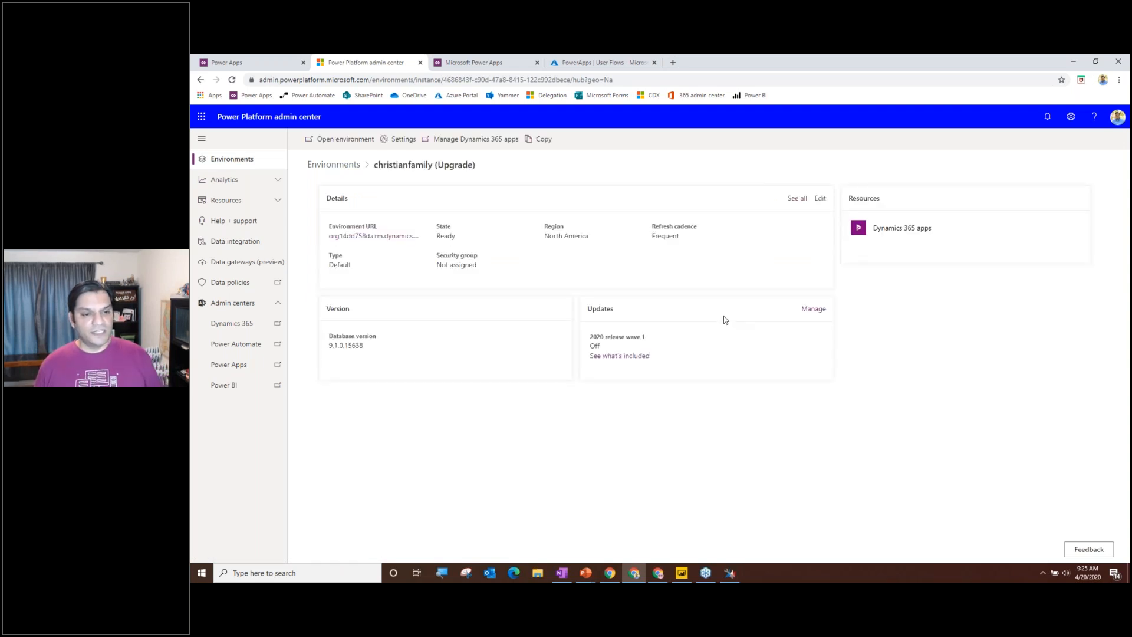
Inspect the default environment's editable settings, including the security group, leave without saving and return to the environments list.
click(823, 199)
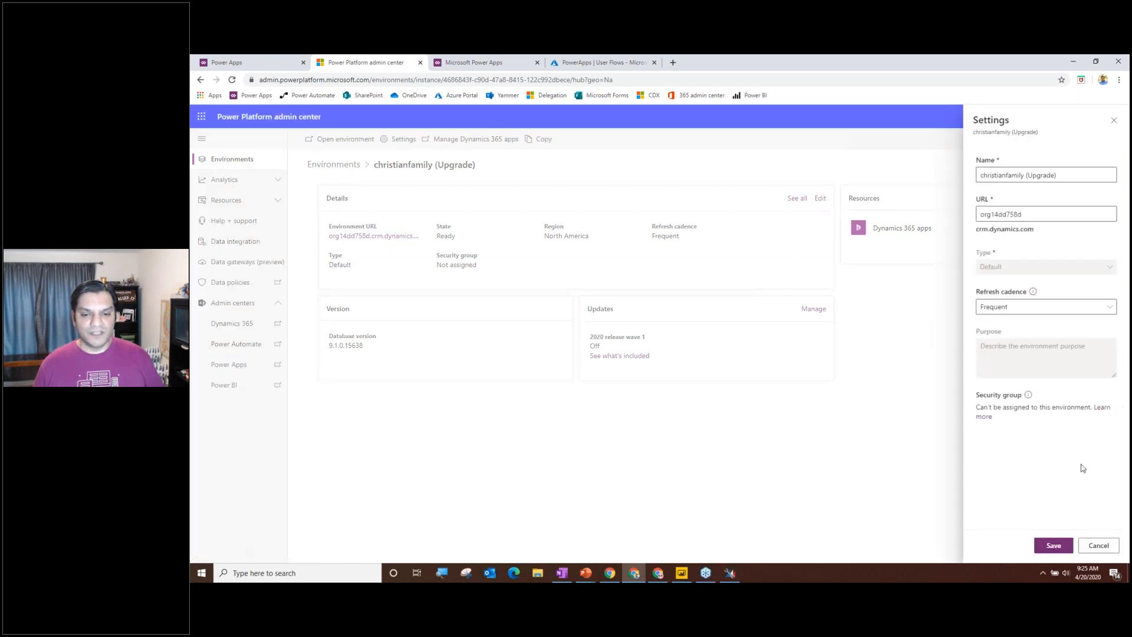
click(1098, 546)
click(333, 165)
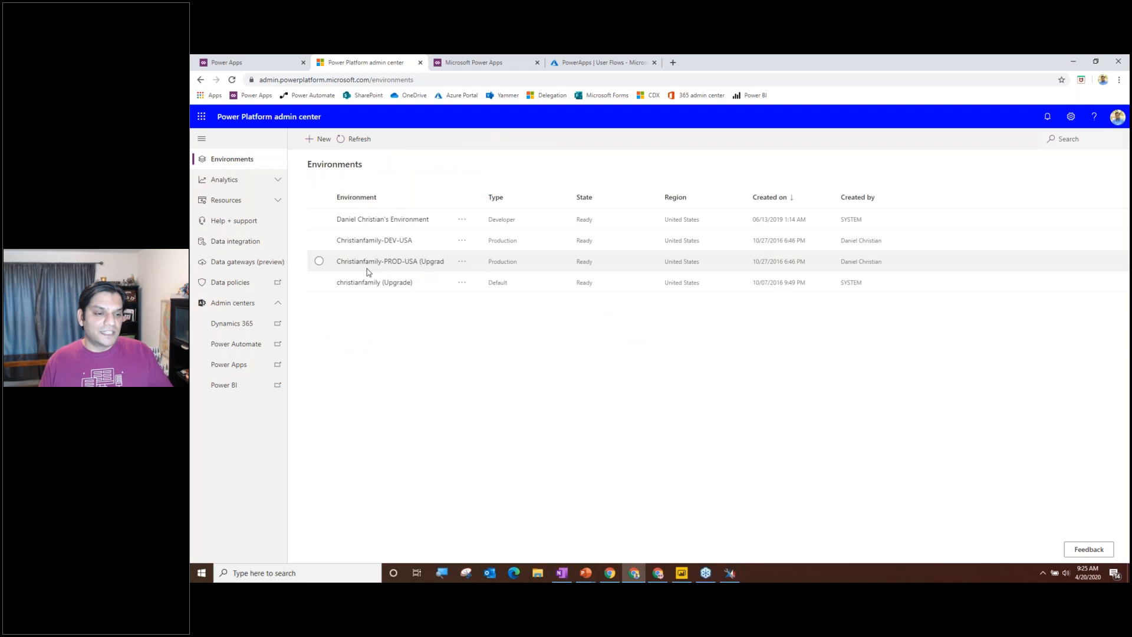
Open the PROD-USA environment, examine the groups available for its security group assignment, and leave the settings without saving.
click(370, 262)
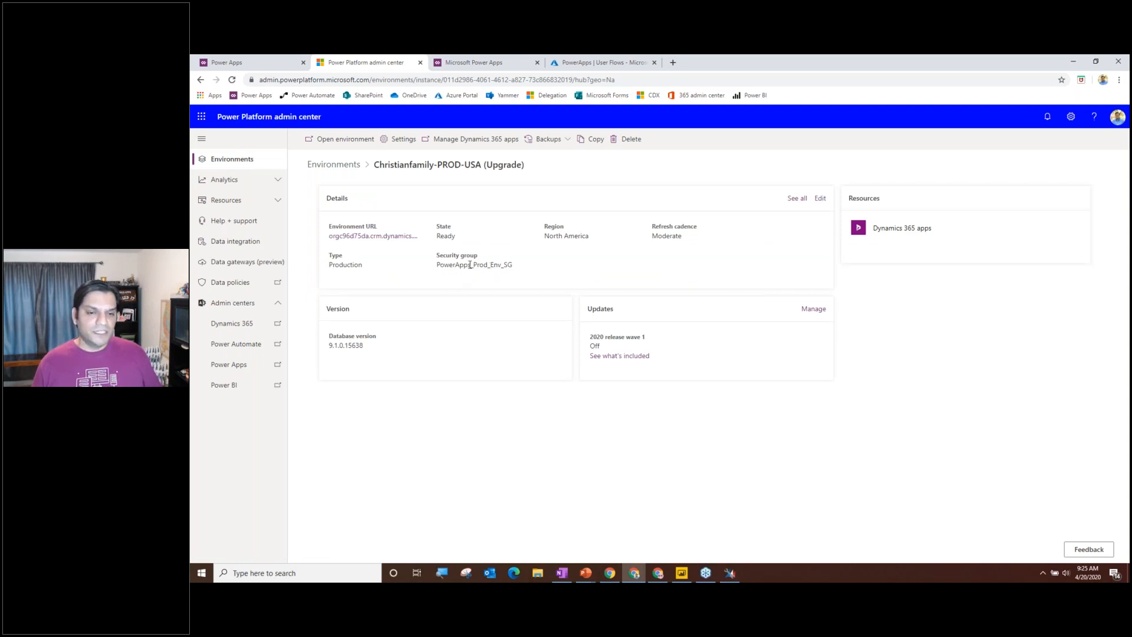
click(820, 200)
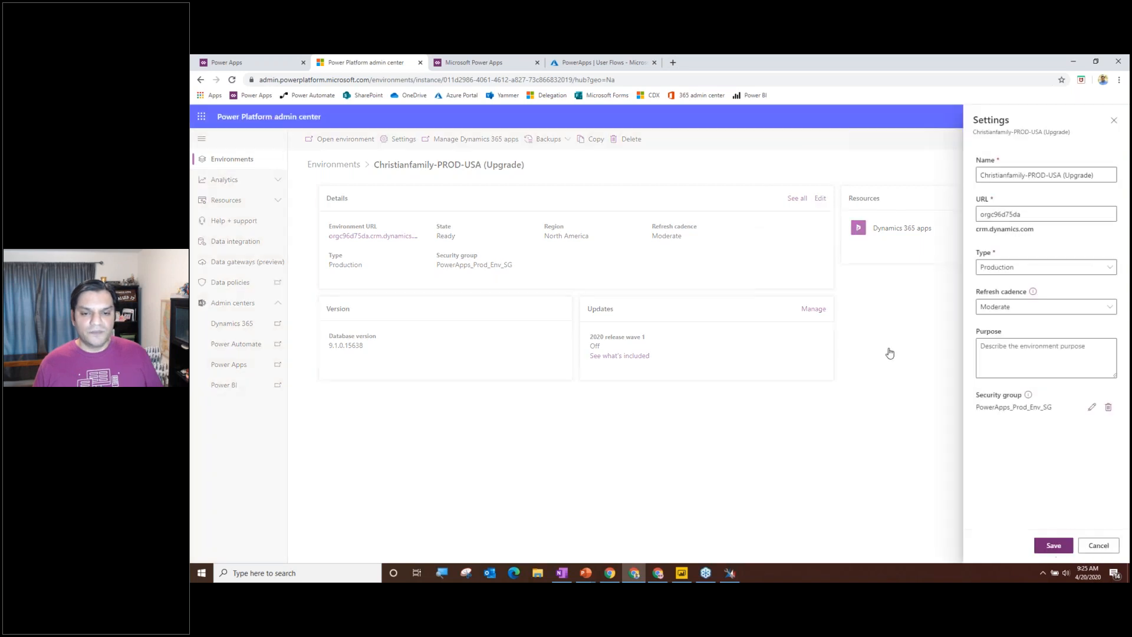
click(1092, 411)
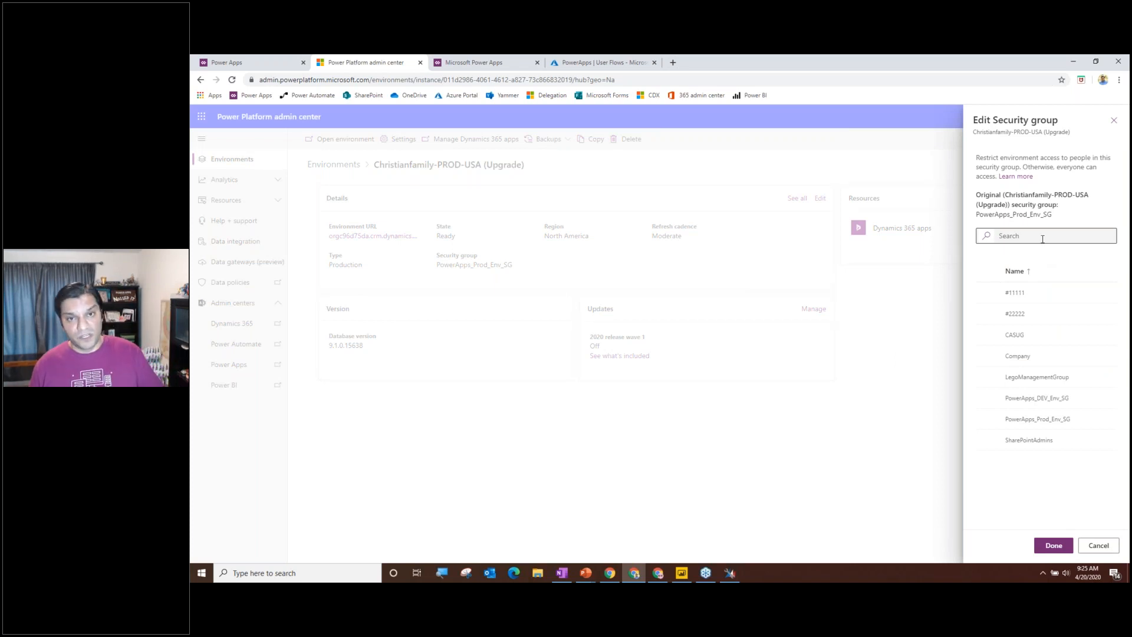
click(1098, 545)
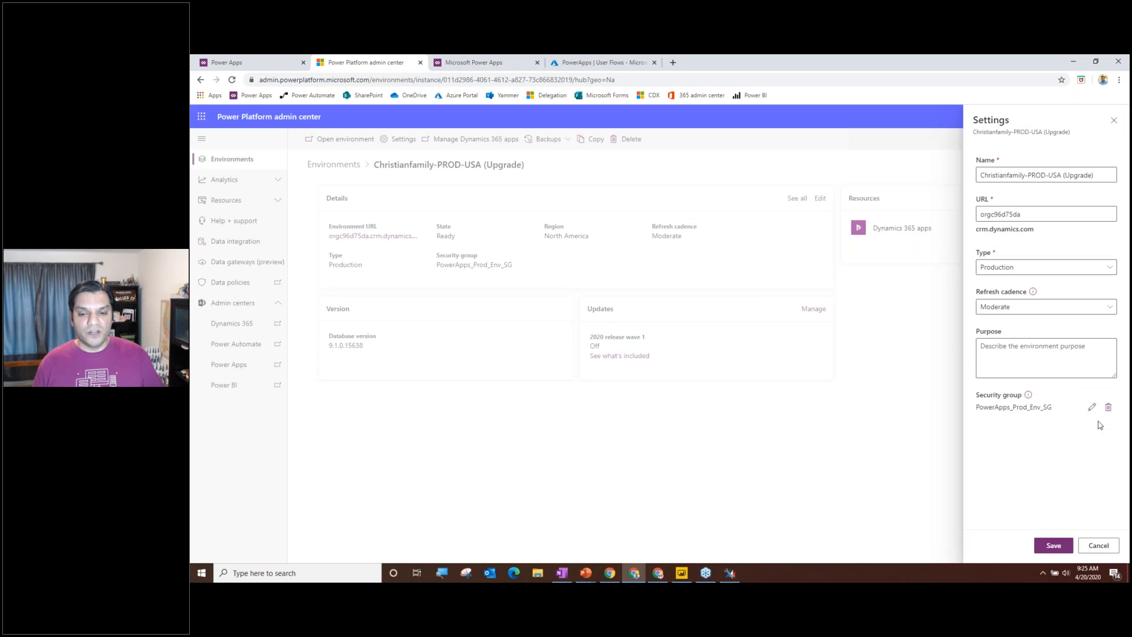
click(1097, 545)
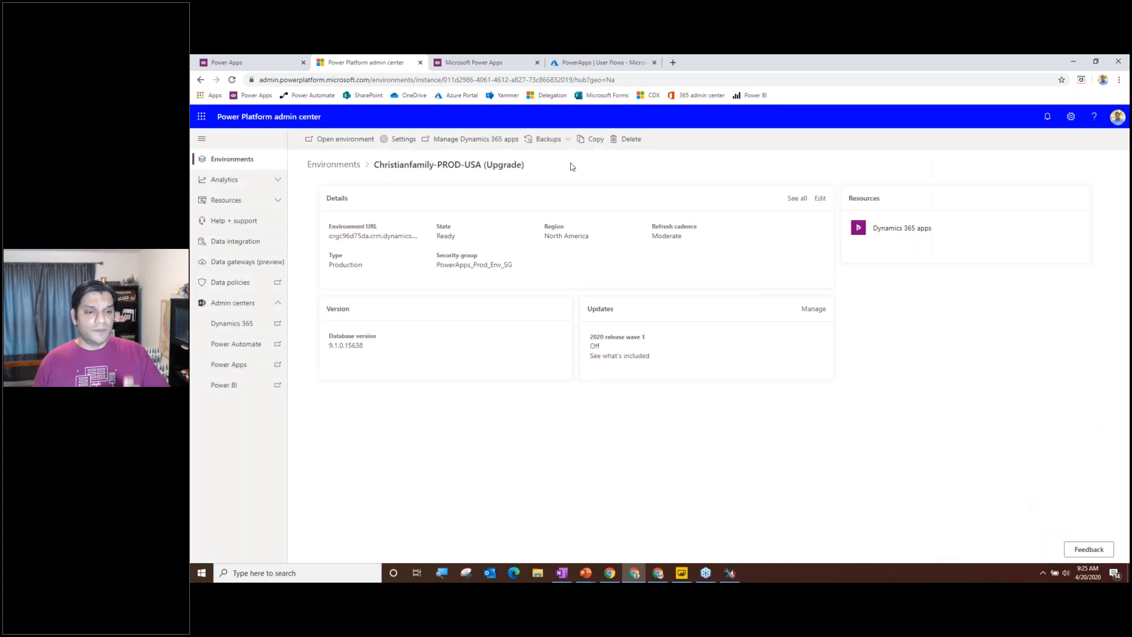
Go to the Power Apps list of the PROD environment and view the sharing options of the Compare Large Data Set app.
click(494, 61)
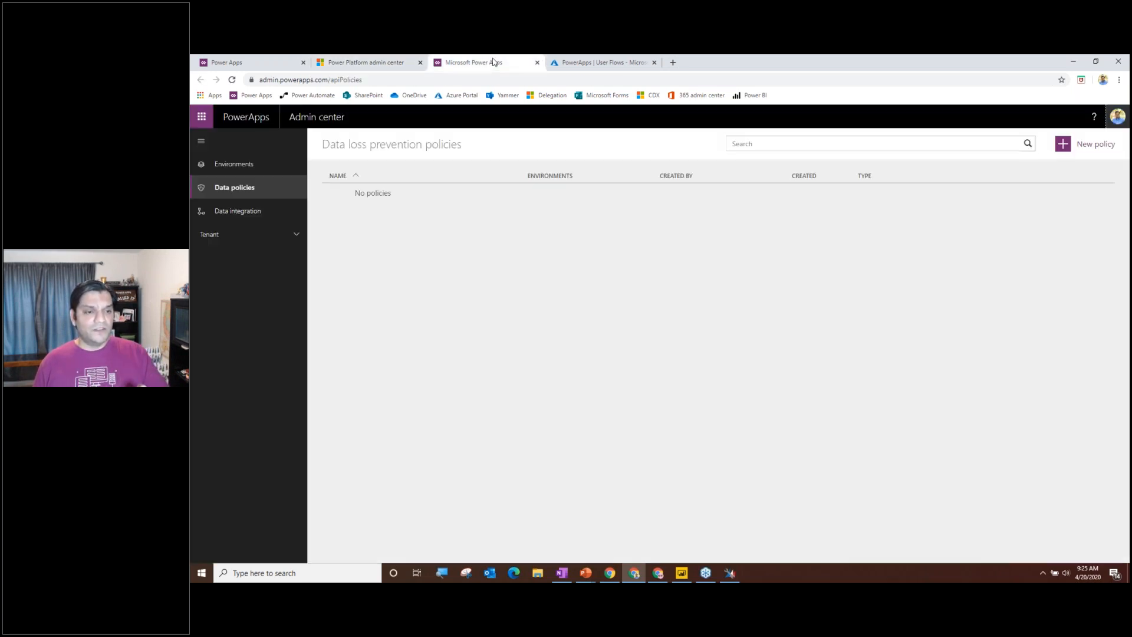
click(248, 62)
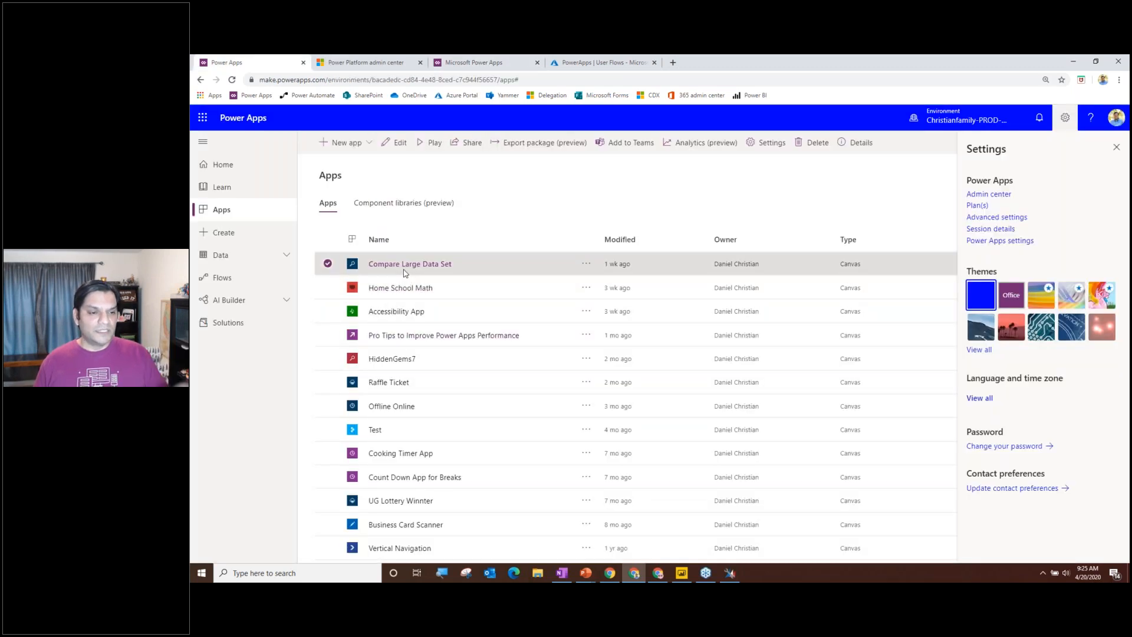
click(463, 145)
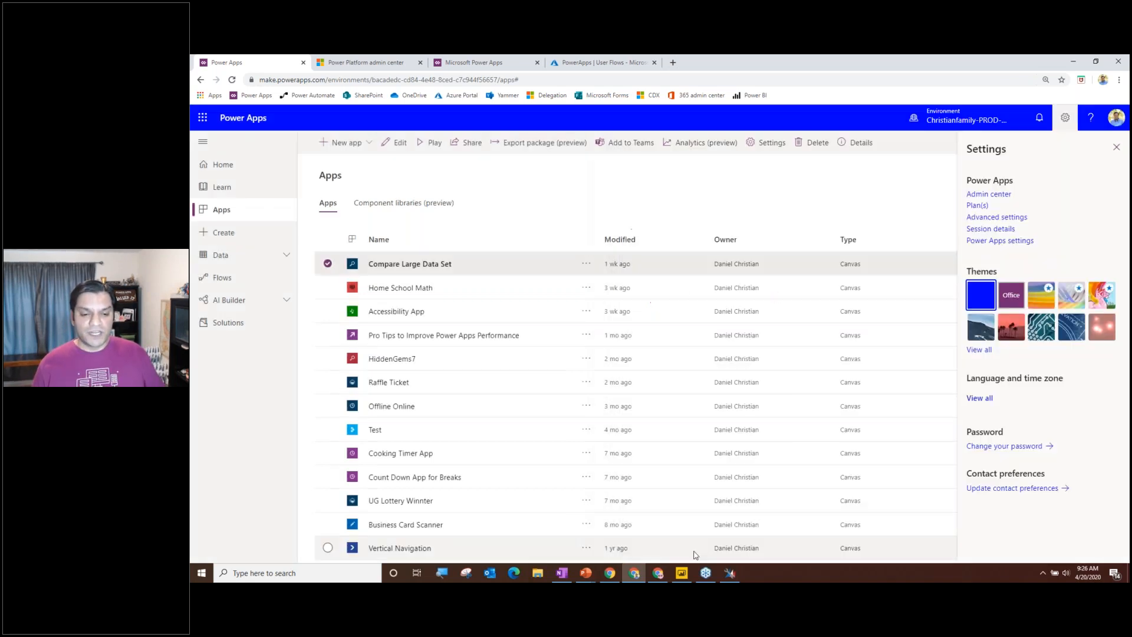
Switch to the running PowerPoint slide show and advance from "#3 O365 Security groups" through the first two points of "#4 Security Roles & Permissions".
click(593, 579)
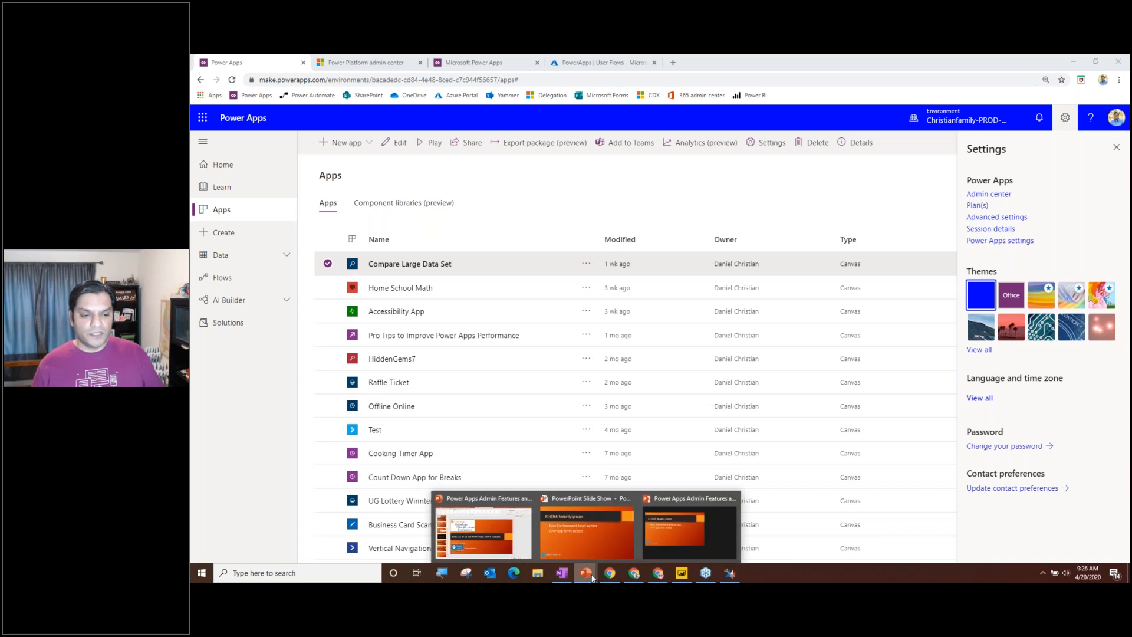
click(585, 539)
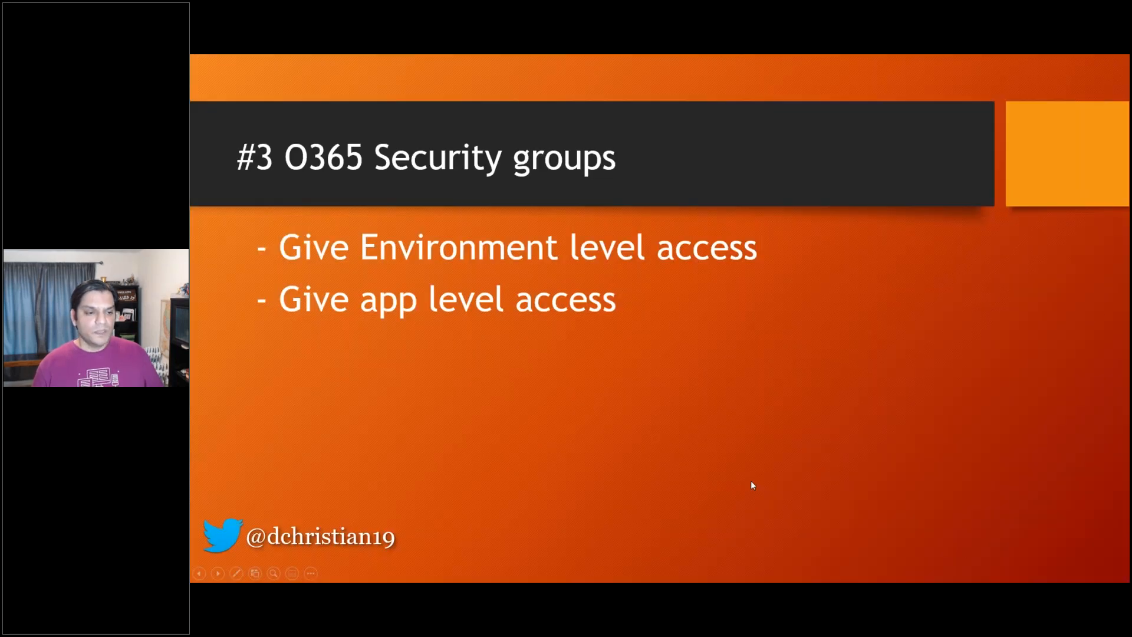
key(Right)
key(Right)
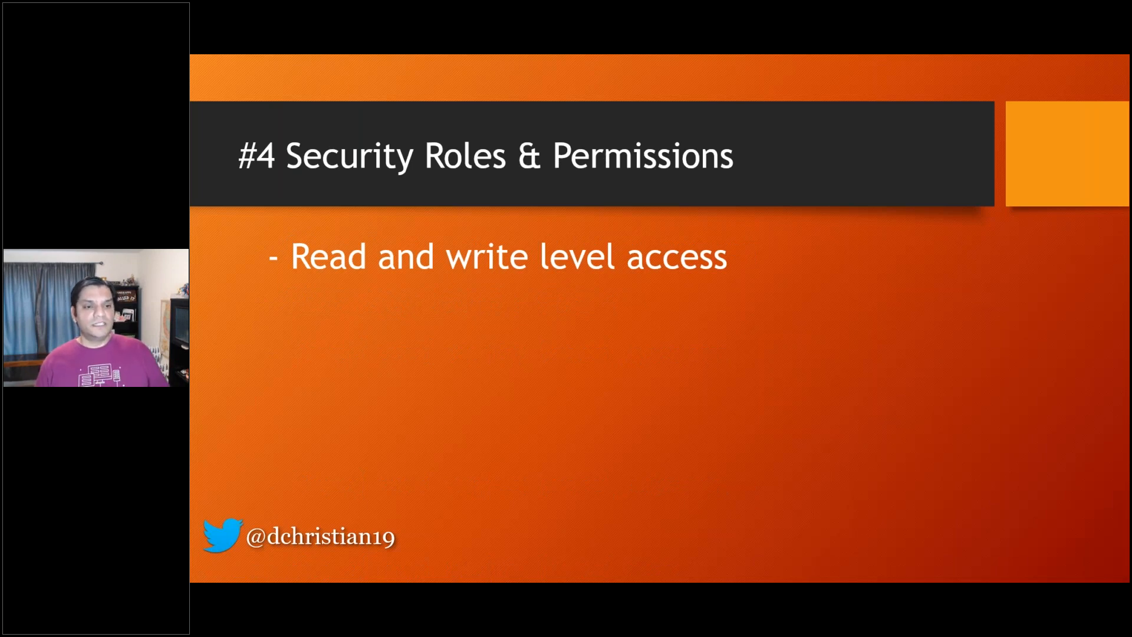
key(Right)
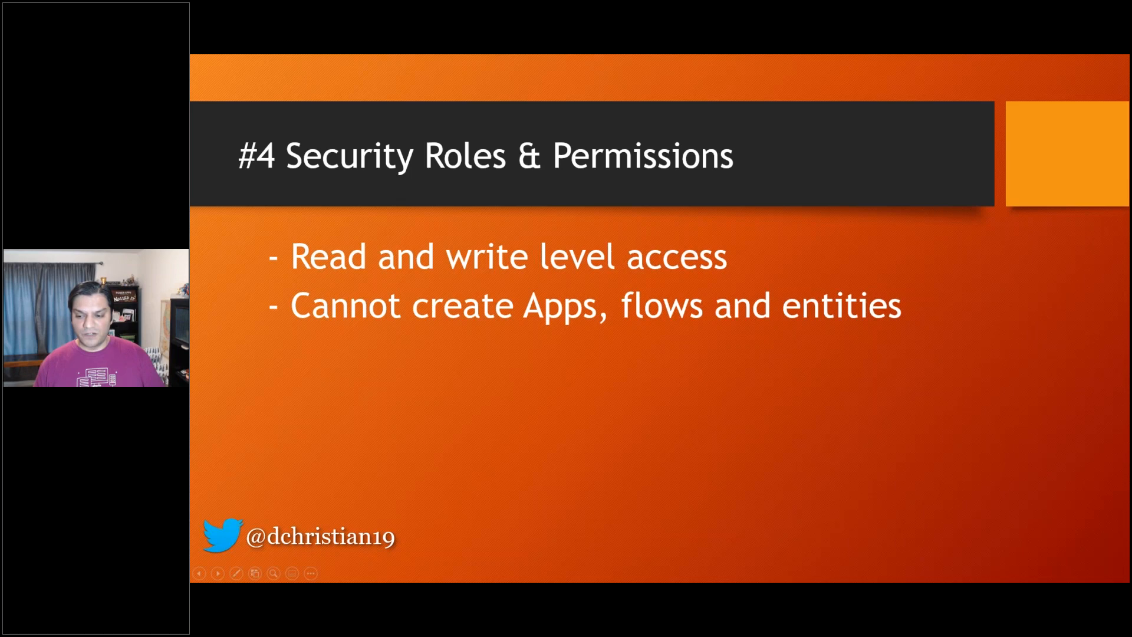
Leave the slide show, look through the other tenants' browser windows and return to the PROD environment's apps list.
key(alt+Tab)
key(alt+Tab)
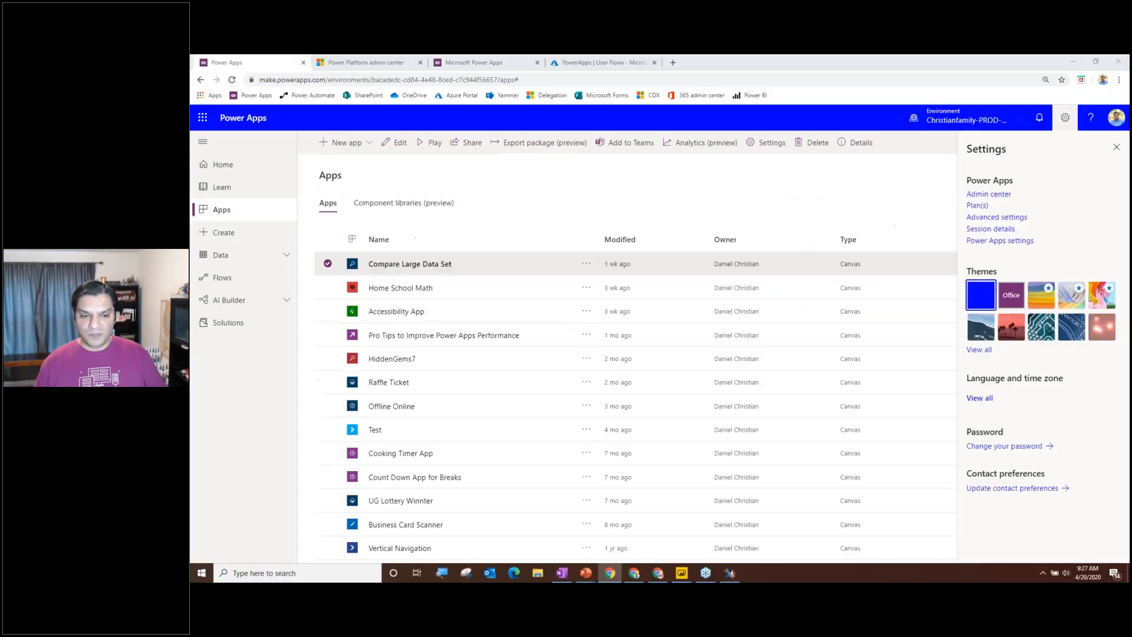
key(alt+Tab)
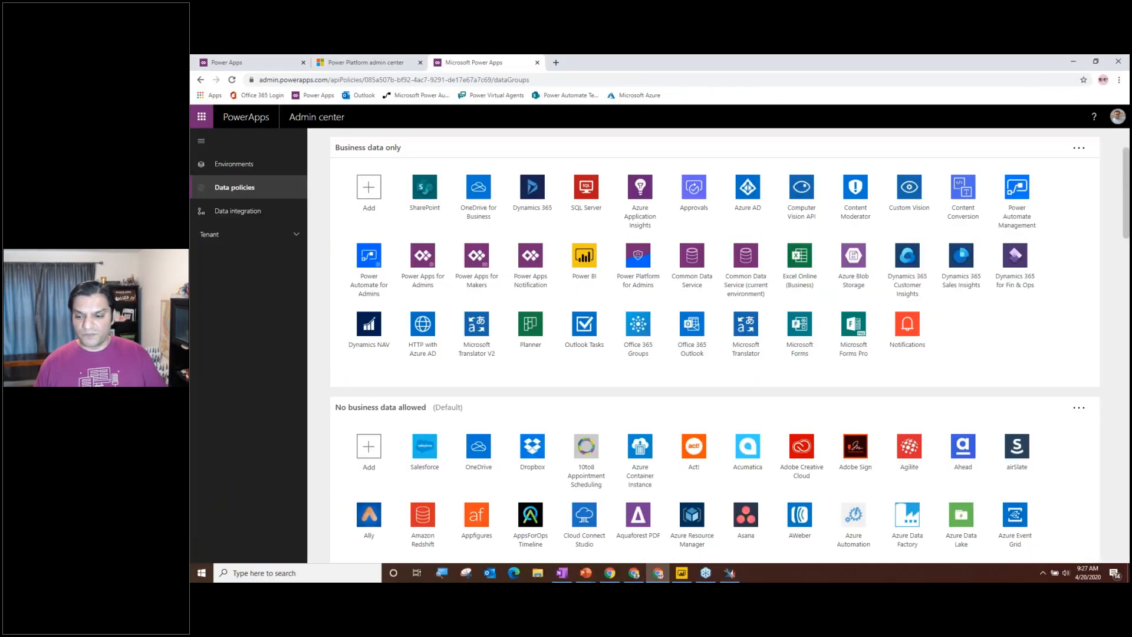
key(alt+Tab)
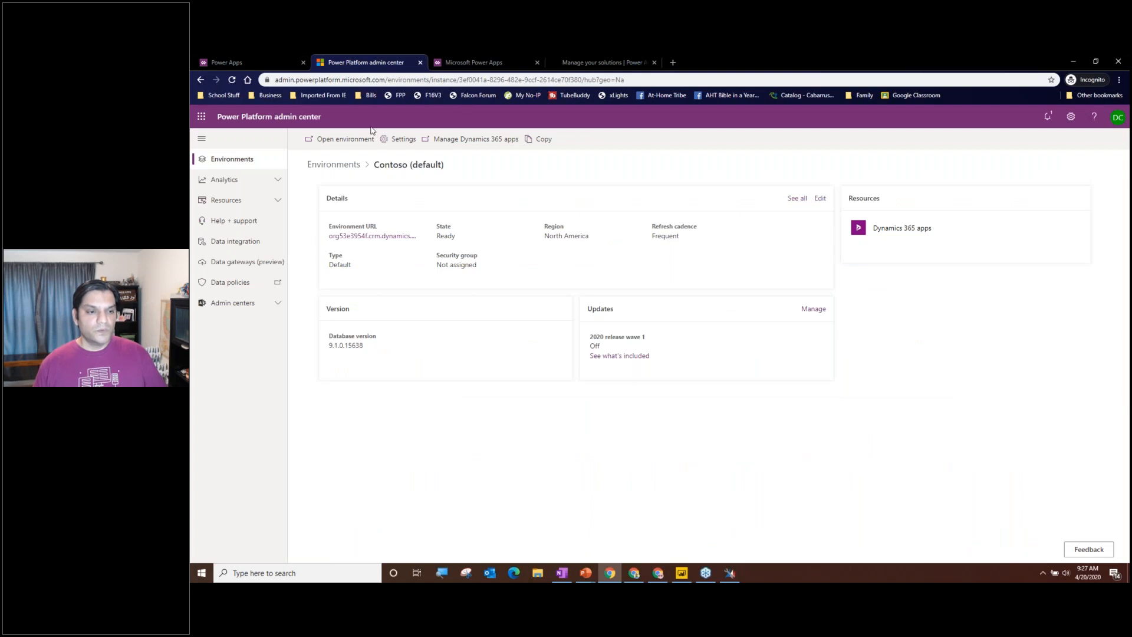
click(471, 61)
click(606, 59)
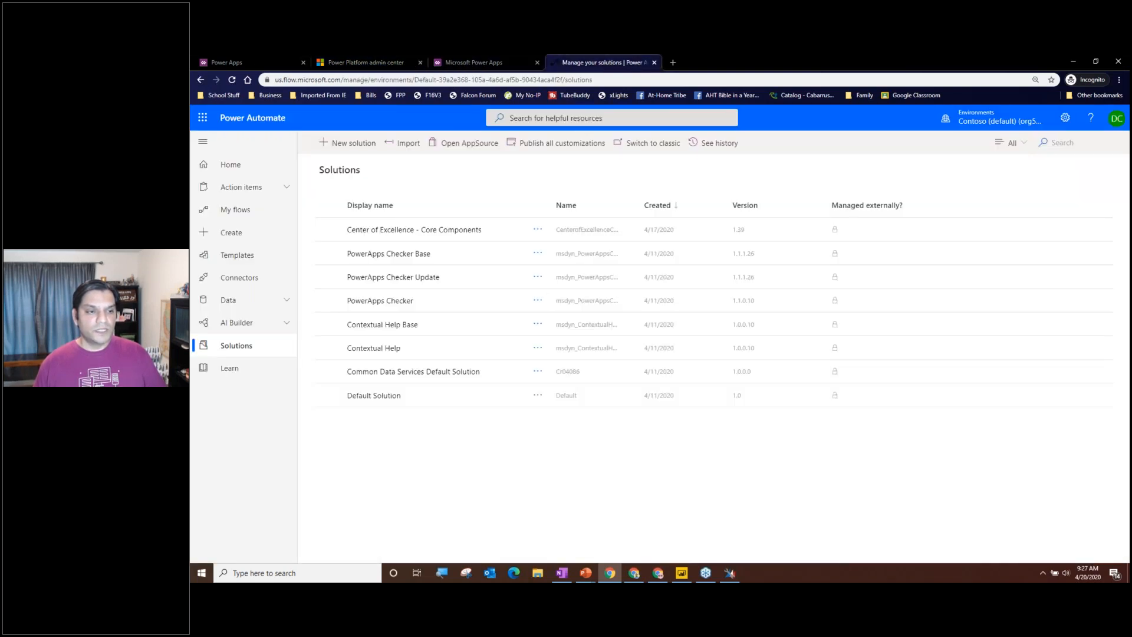
click(235, 62)
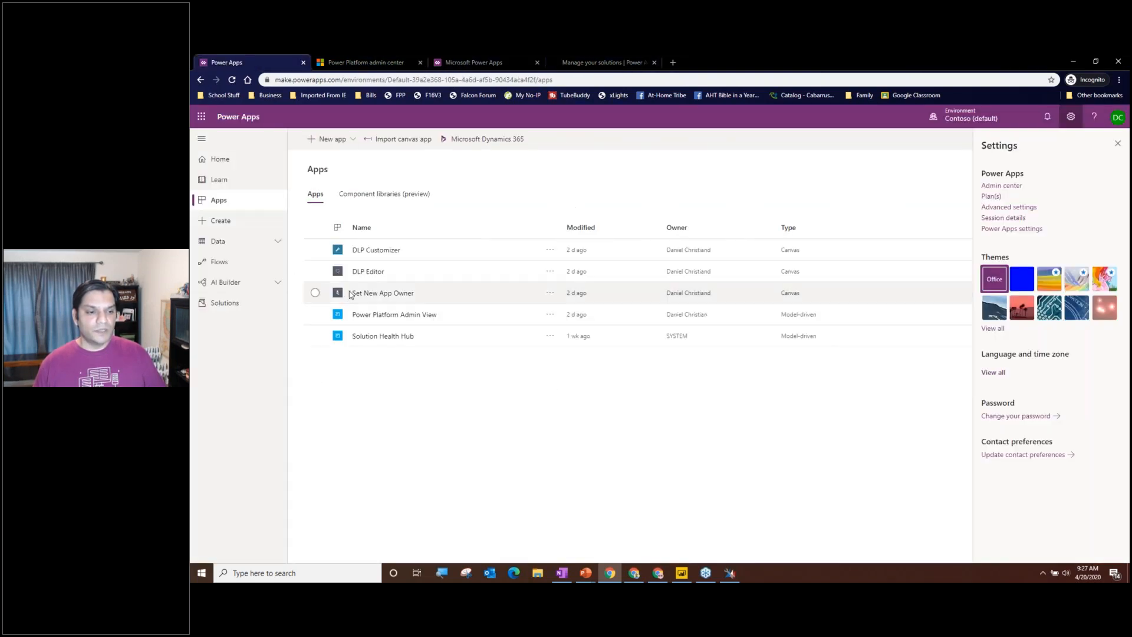
click(632, 573)
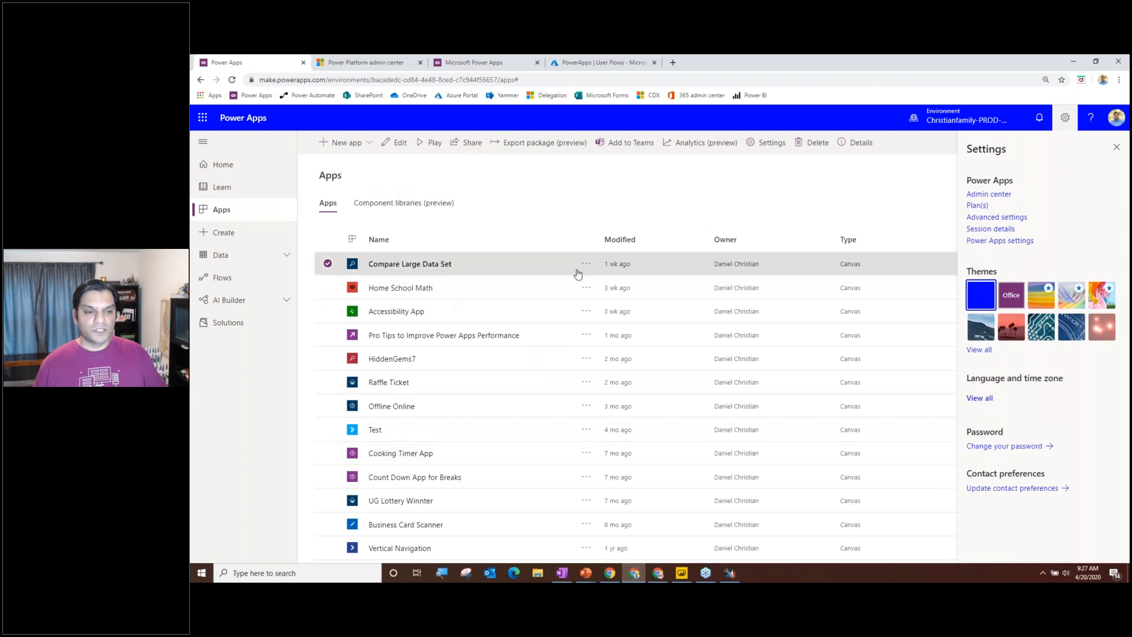
Open the sharing settings of the Compare Large Data Set app and confirm the notice about implicitly shared connections.
click(471, 144)
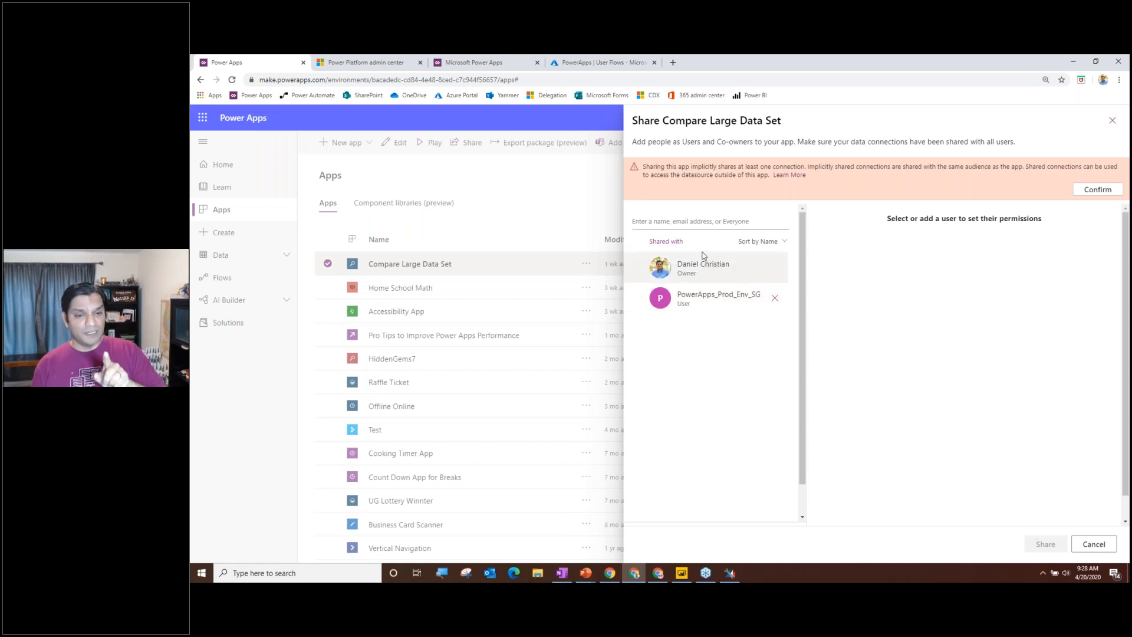
click(704, 223)
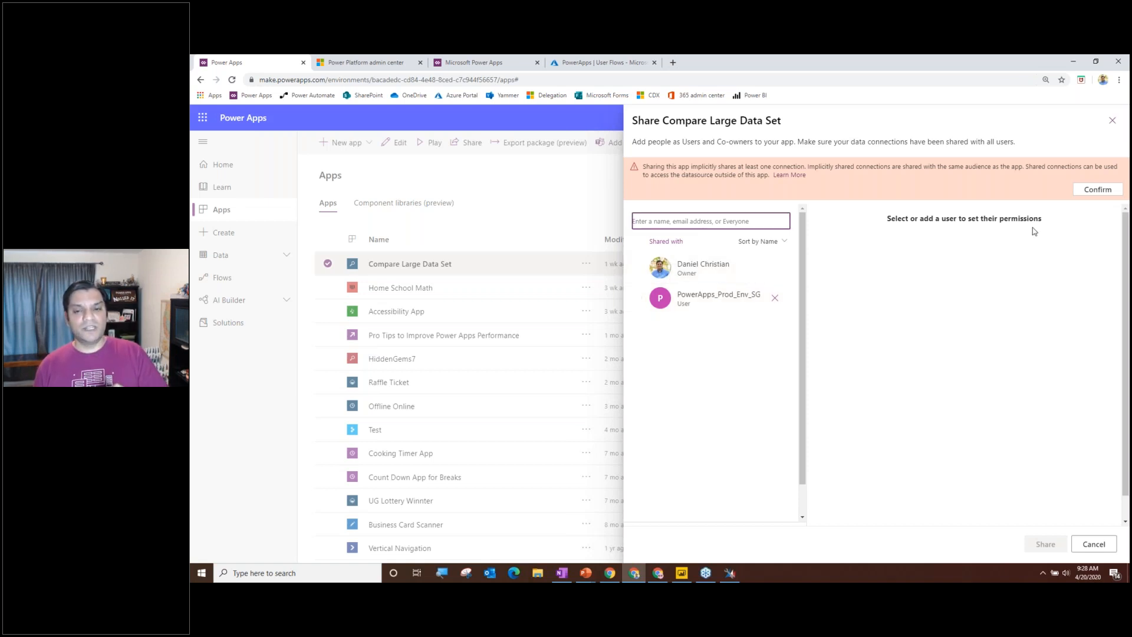
click(1084, 190)
click(751, 172)
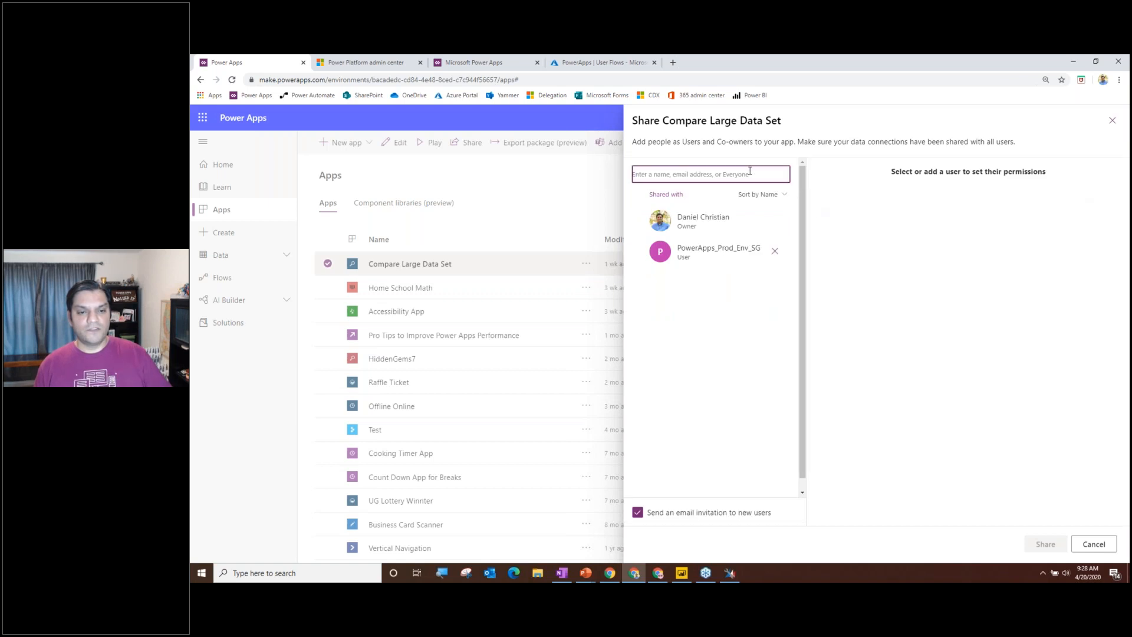
Try entering the first letters of people or groups to share the app with, clear them and close without sharing.
text(d)
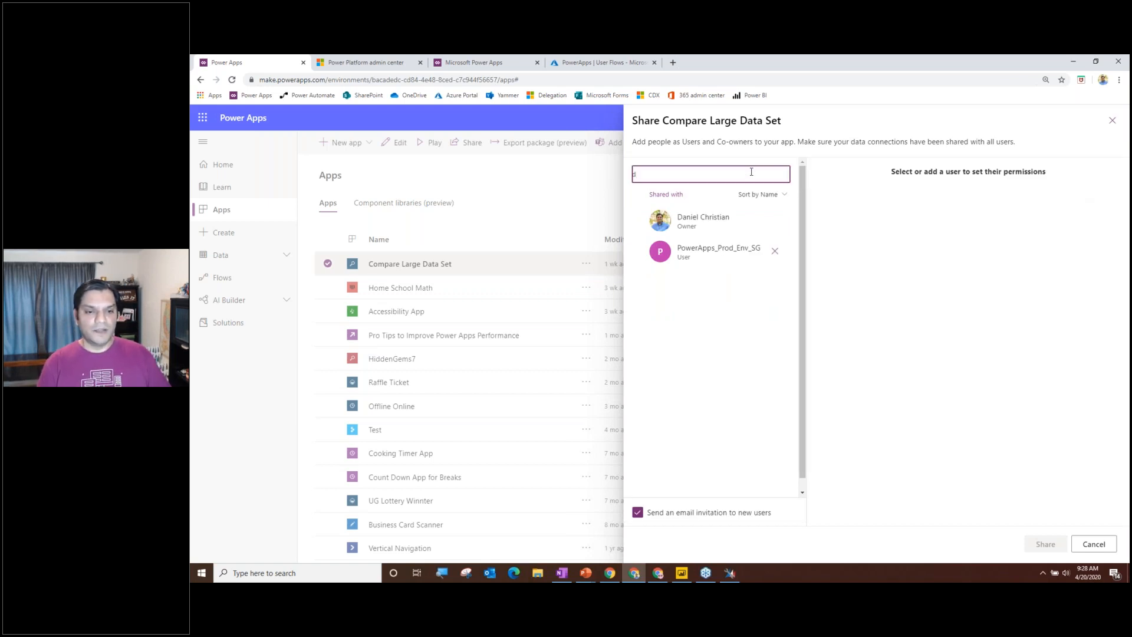
key(BackSpace)
text(s)
key(BackSpace)
text(sh)
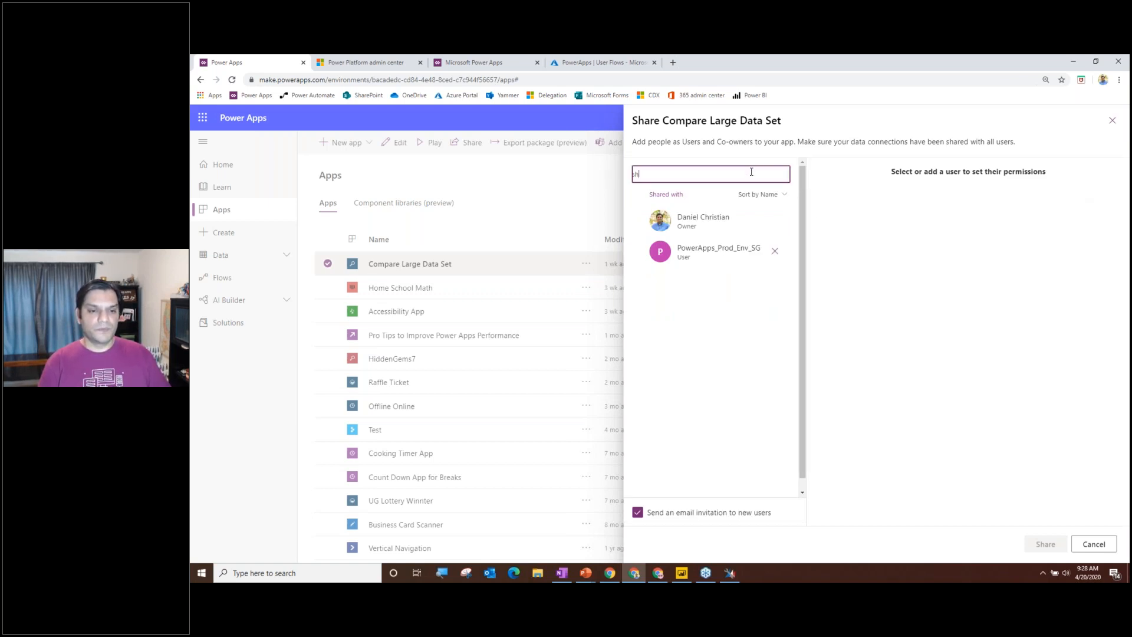
key(BackSpace)
key(BackSpace)
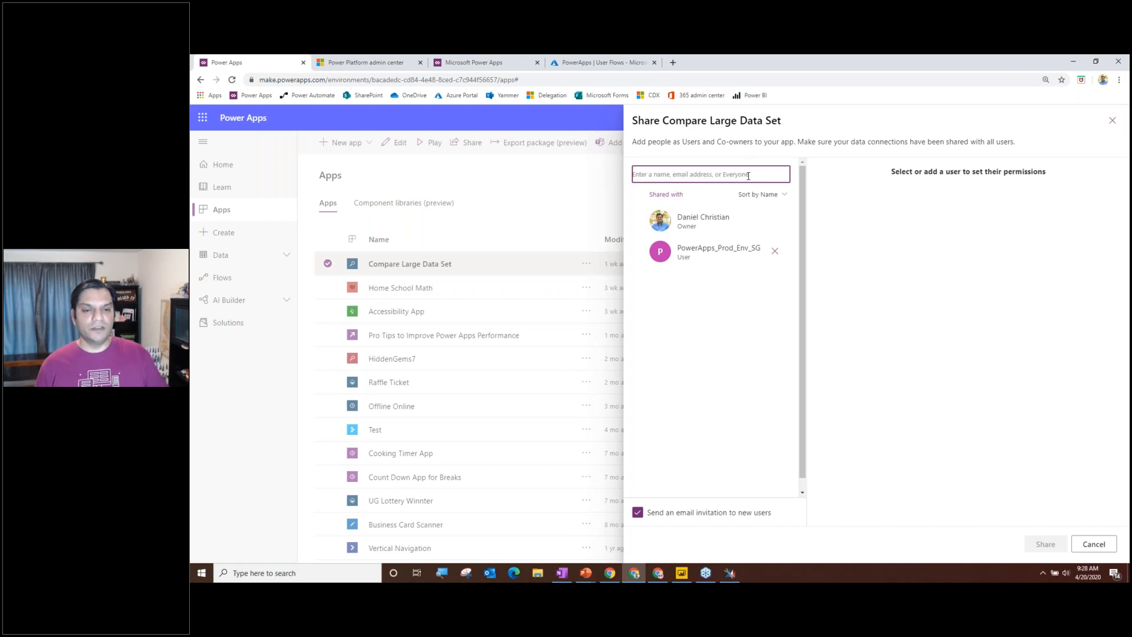
text(da)
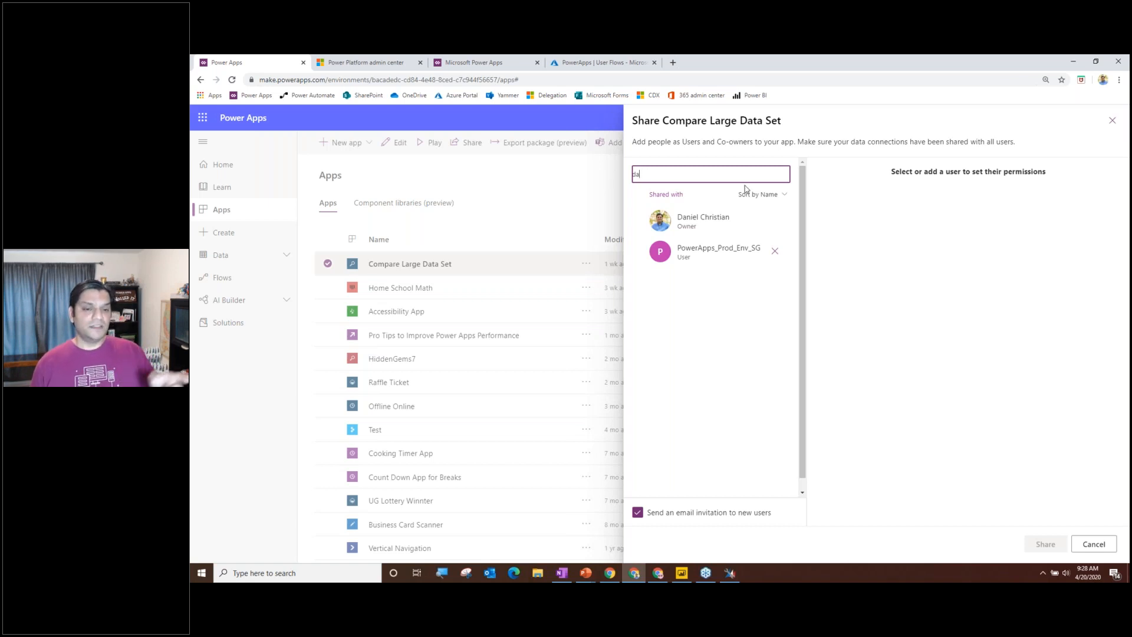
key(BackSpace)
key(BackSpace)
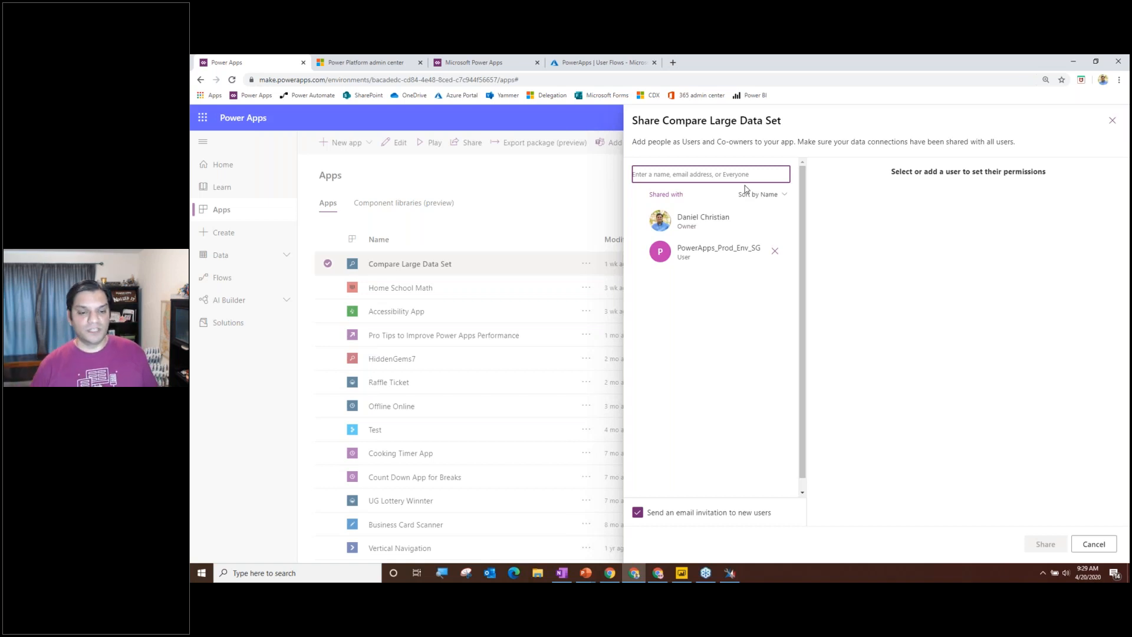
click(1108, 125)
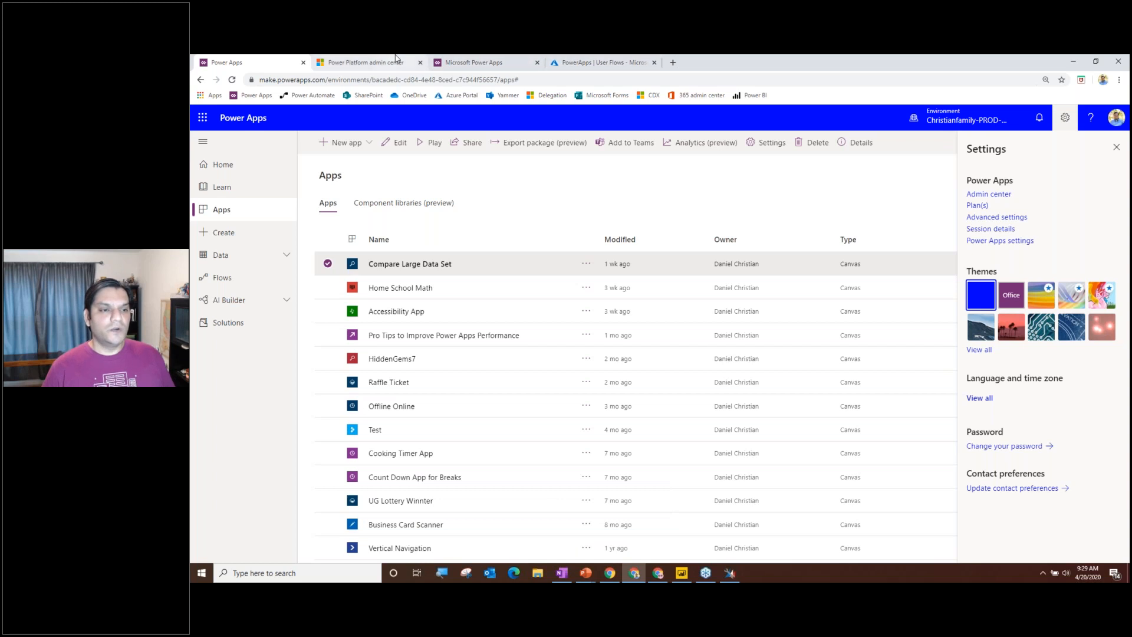
Open the PROD-USA environment from its details in the Power Platform admin center, then return to those details.
click(366, 62)
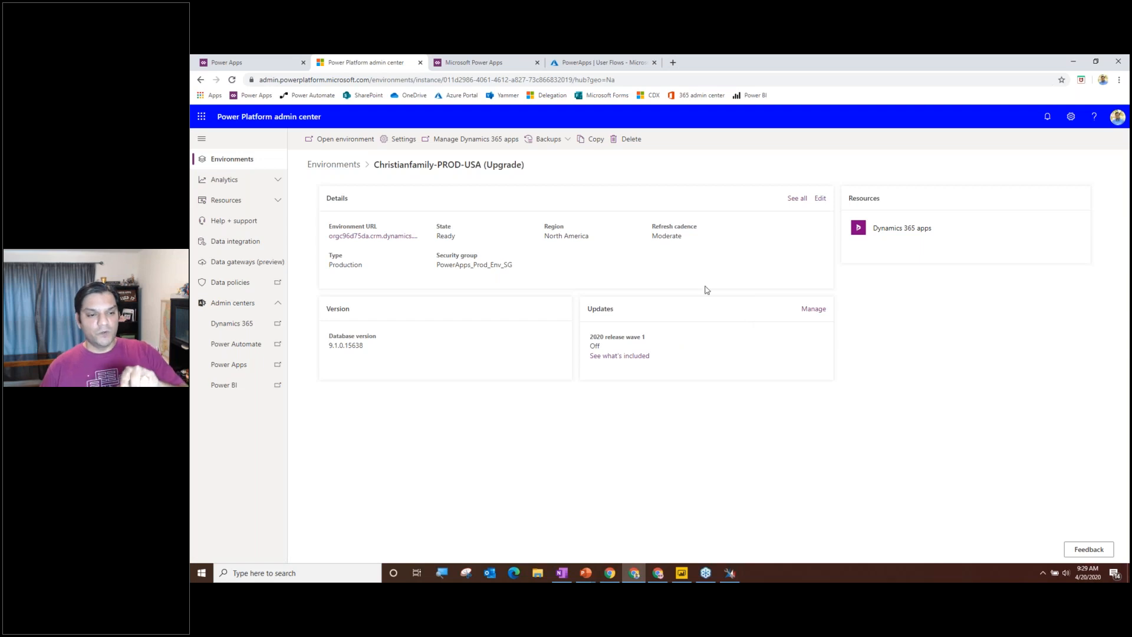
click(337, 144)
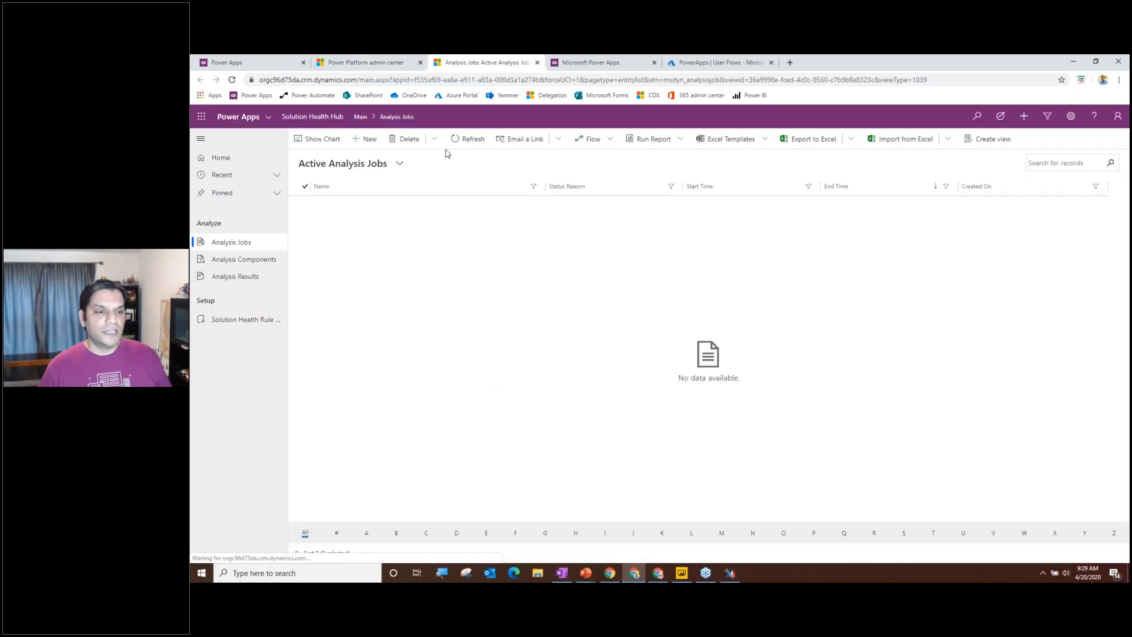
click(365, 62)
Open the security roles under Users + permissions in the environment's settings and view the System Administrator role.
click(404, 139)
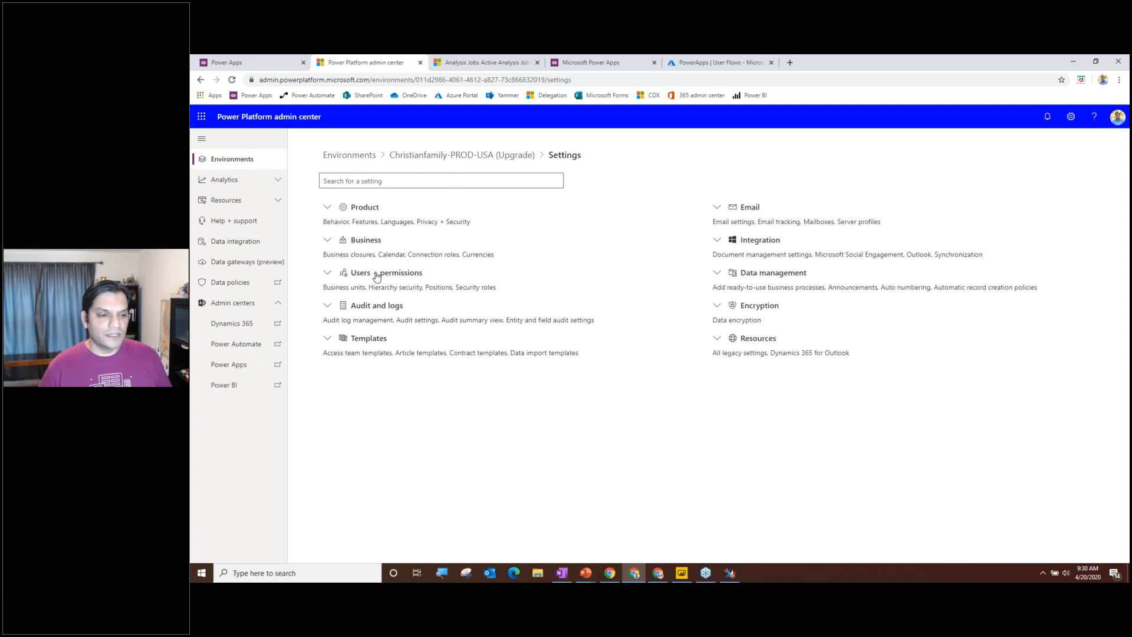
click(376, 275)
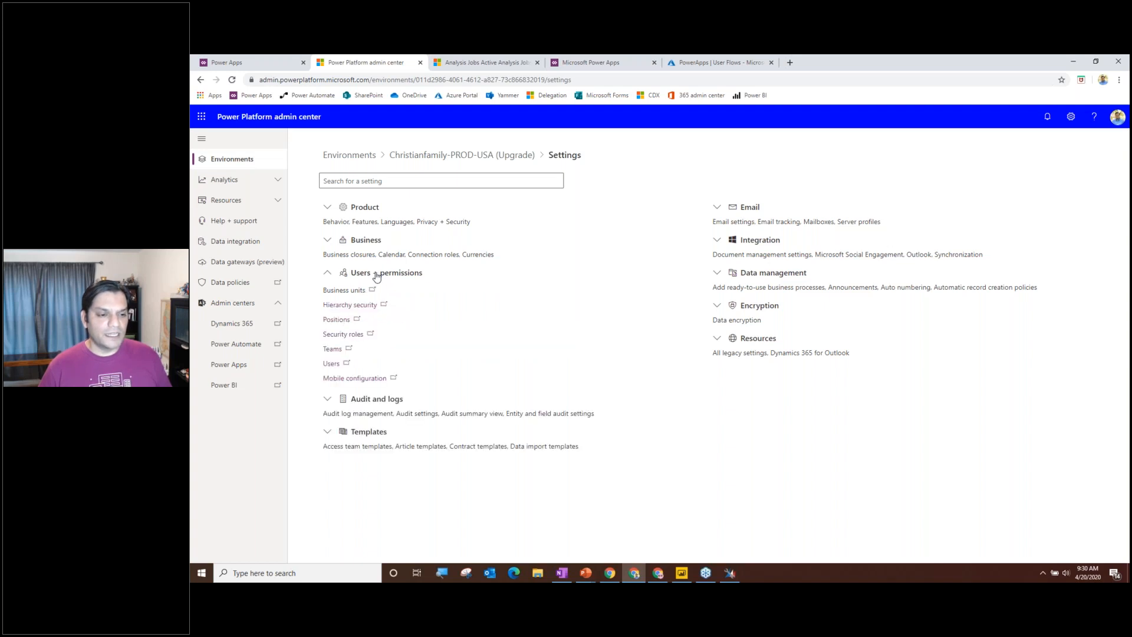
click(342, 334)
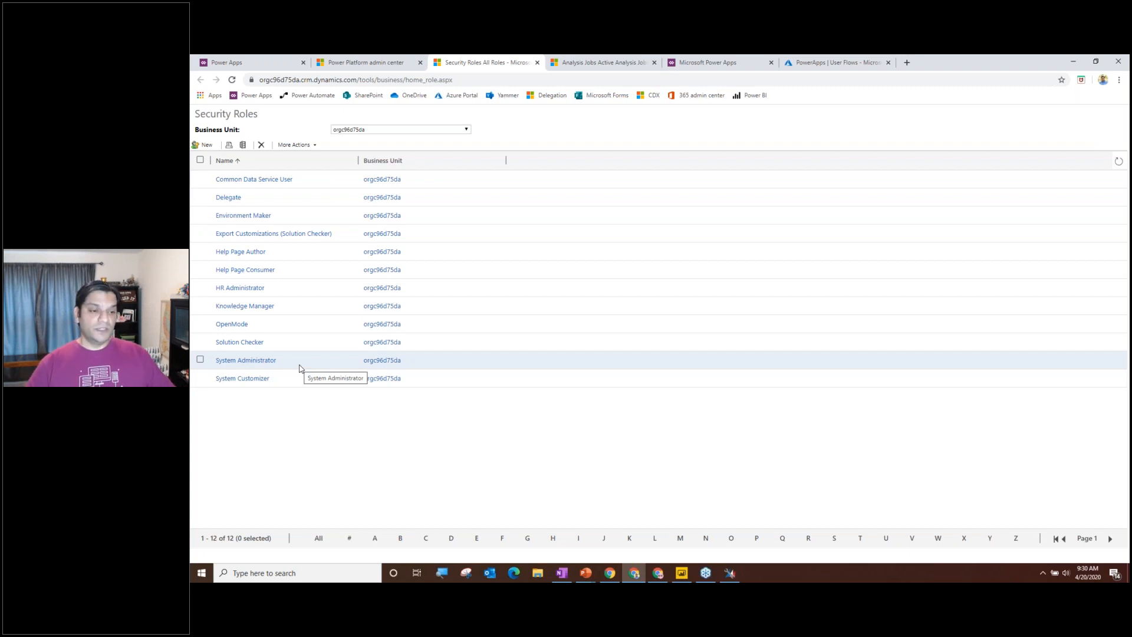
click(262, 363)
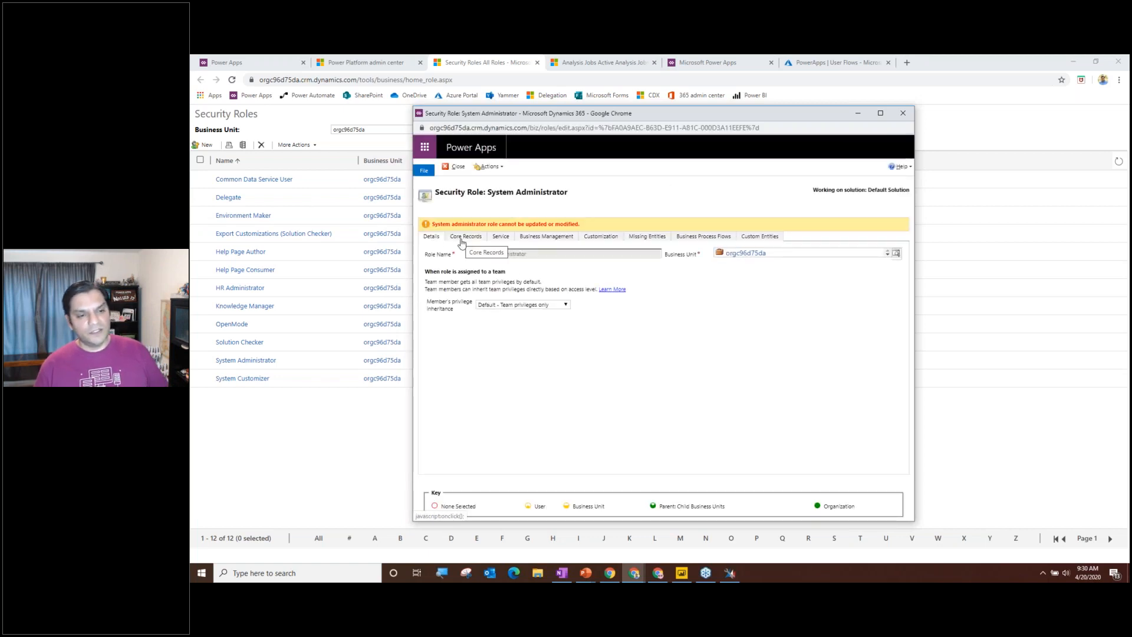
Examine the System Administrator role's privileges on all custom entities, then close the role.
click(759, 237)
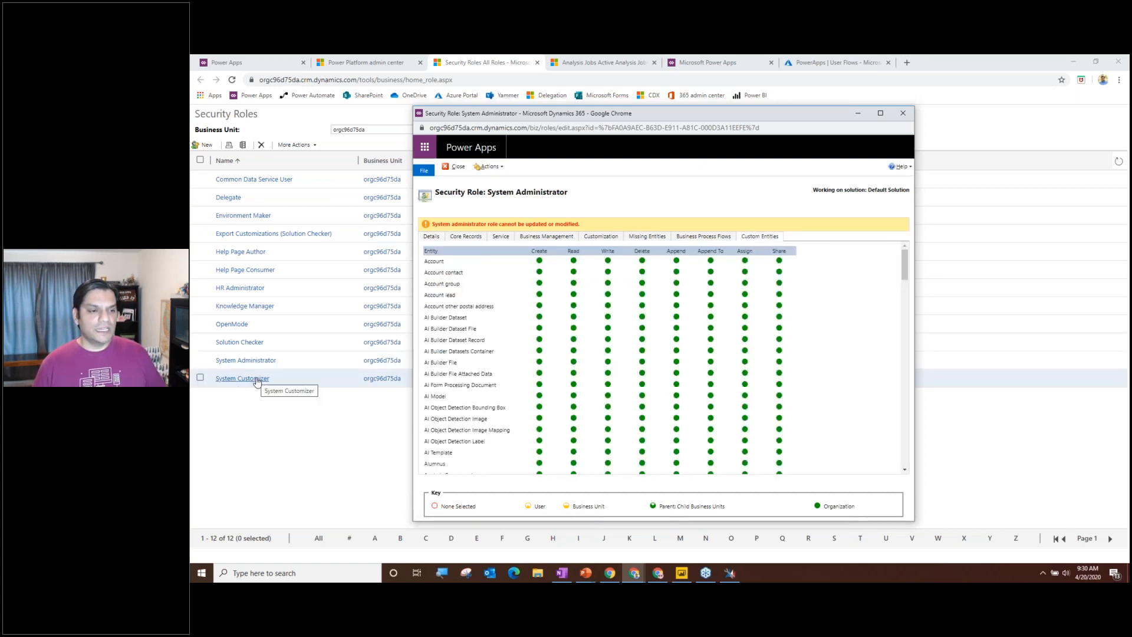
scroll(590, 312, down, 3)
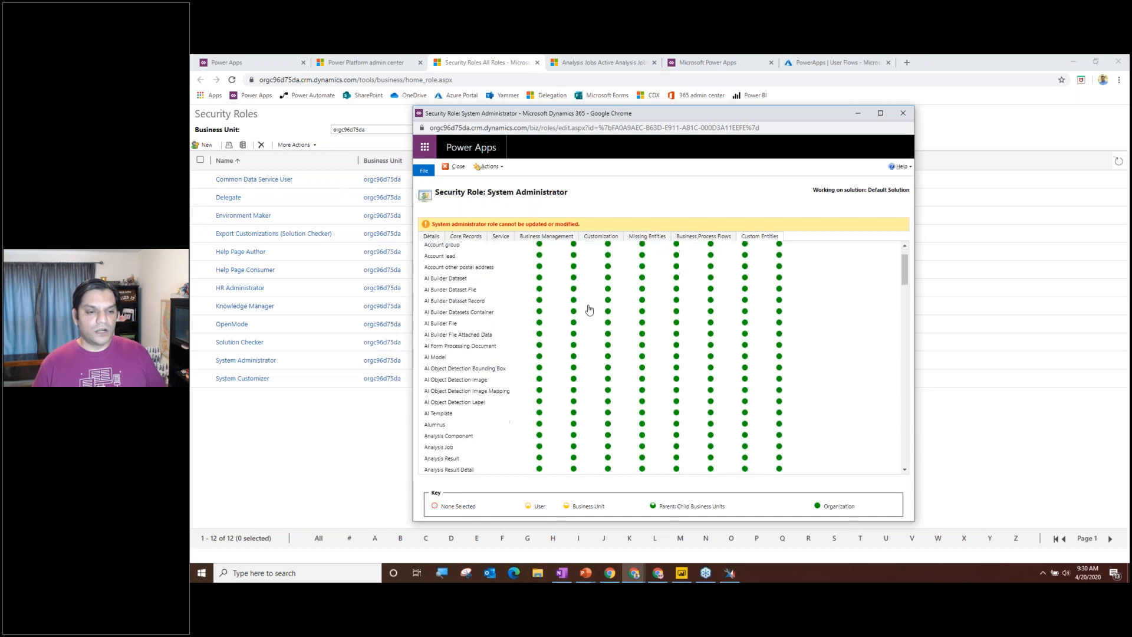
scroll(590, 312, down, 2)
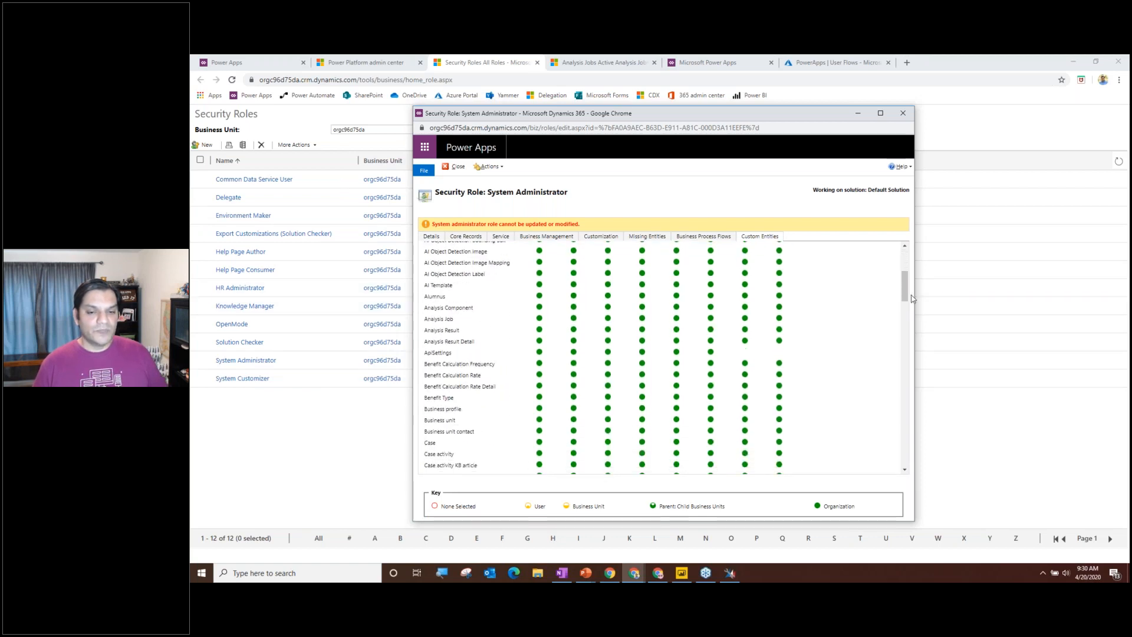
drag(908, 299, 877, 472)
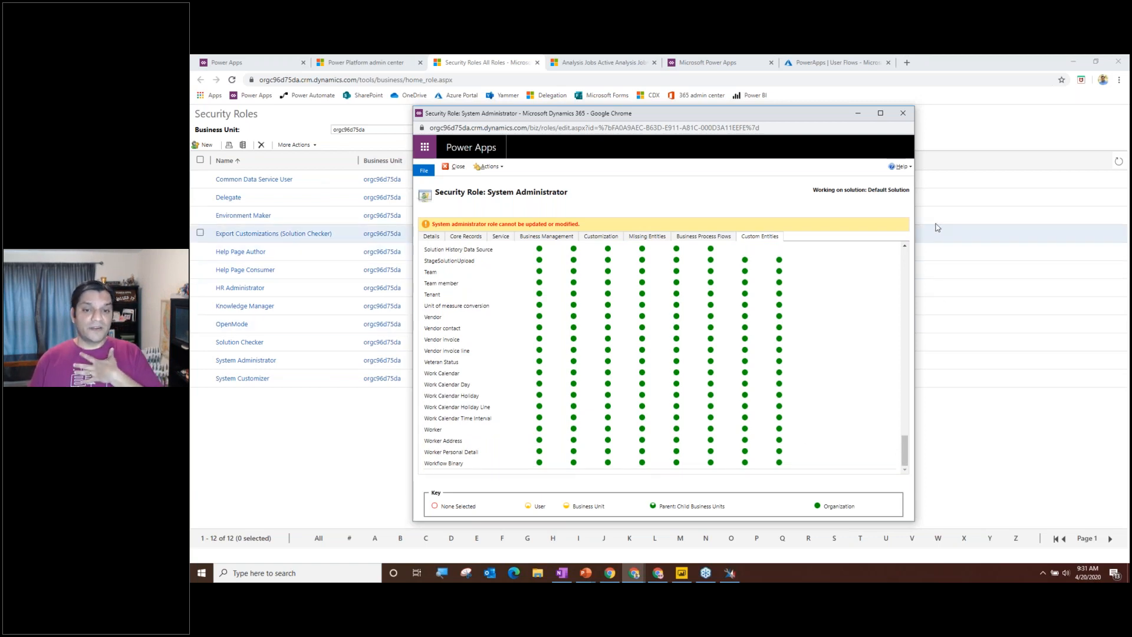
click(903, 112)
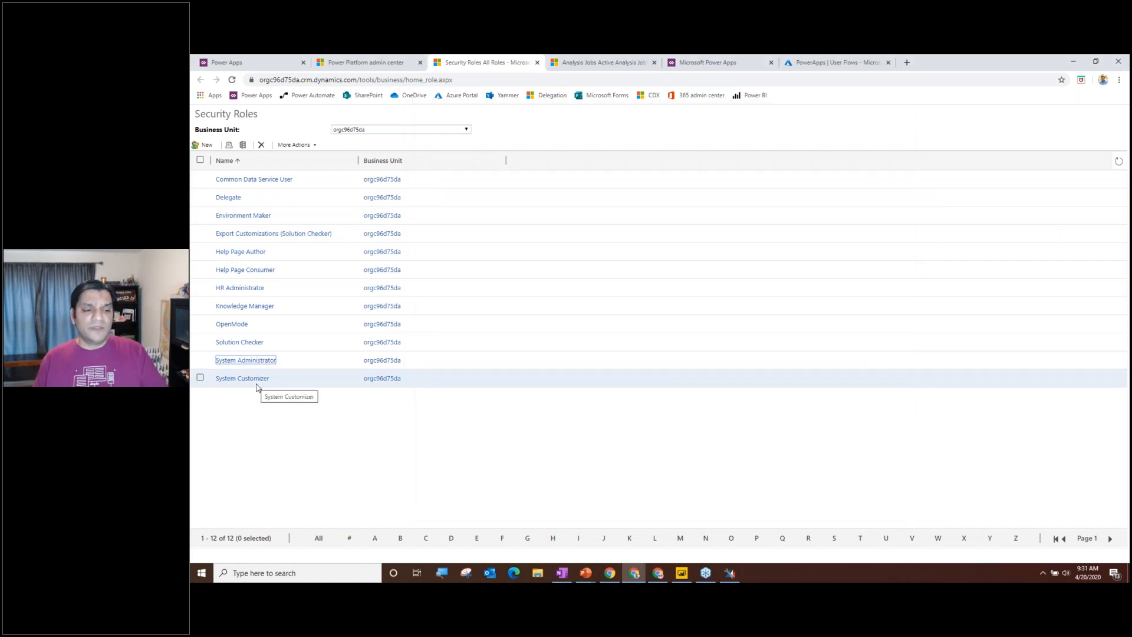
View the additional actions for the System Administrator role, then close the Security Roles and Power Platform admin center pages.
click(200, 359)
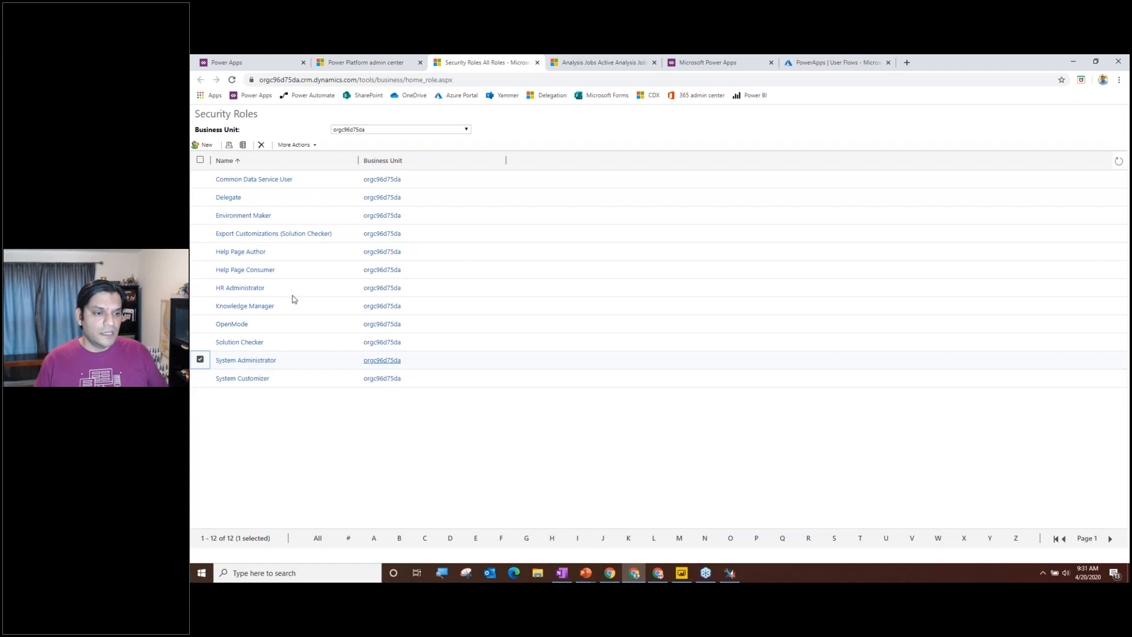
click(295, 144)
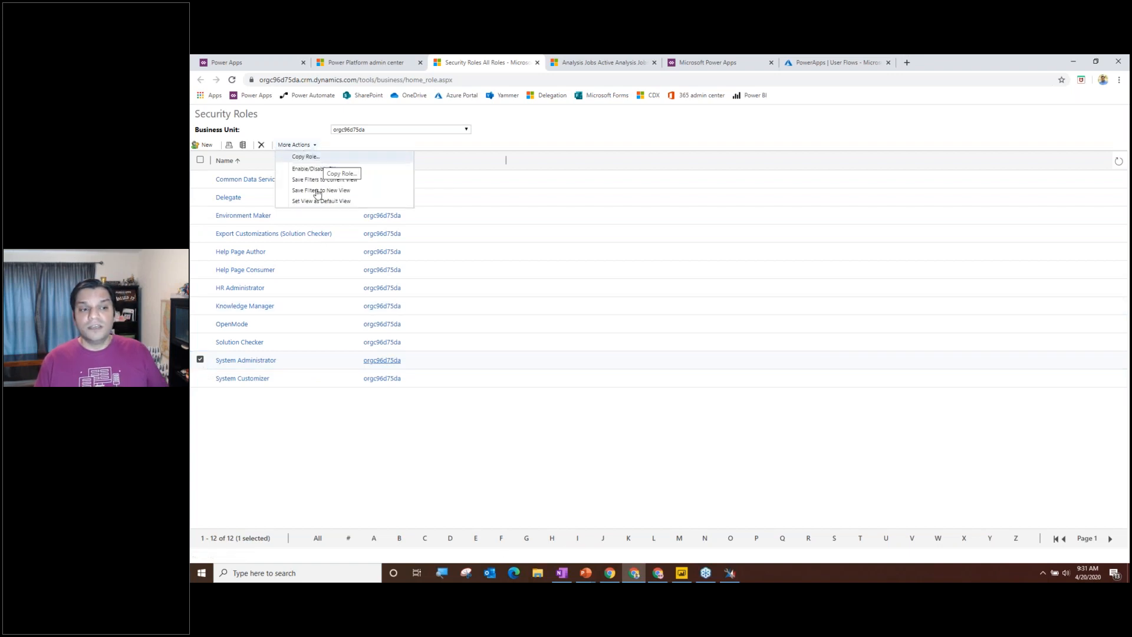
click(266, 468)
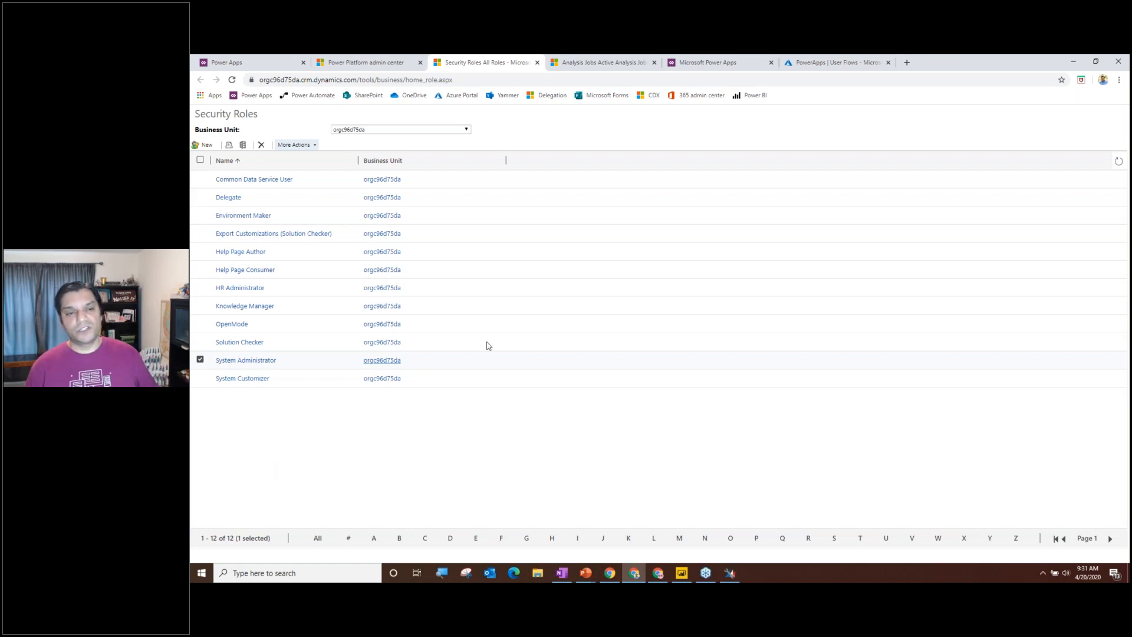
click(537, 63)
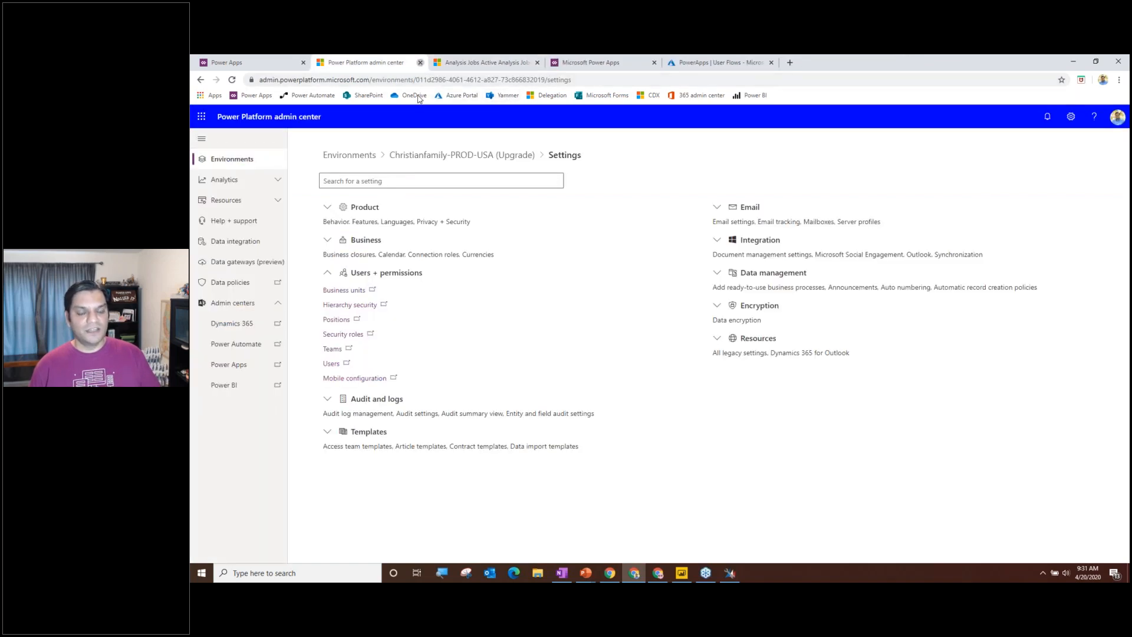
click(420, 62)
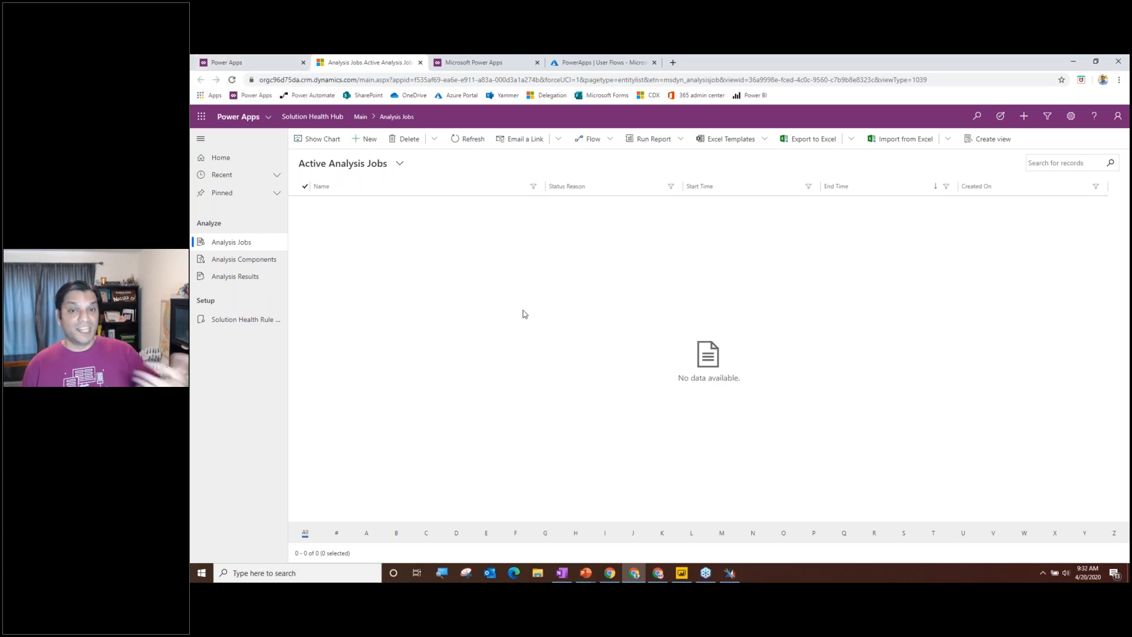
Switch to the PowerPoint slide show and advance to the "#5 Know your capacity" slide, revealing the points on future planning and DLP.
click(592, 580)
click(585, 543)
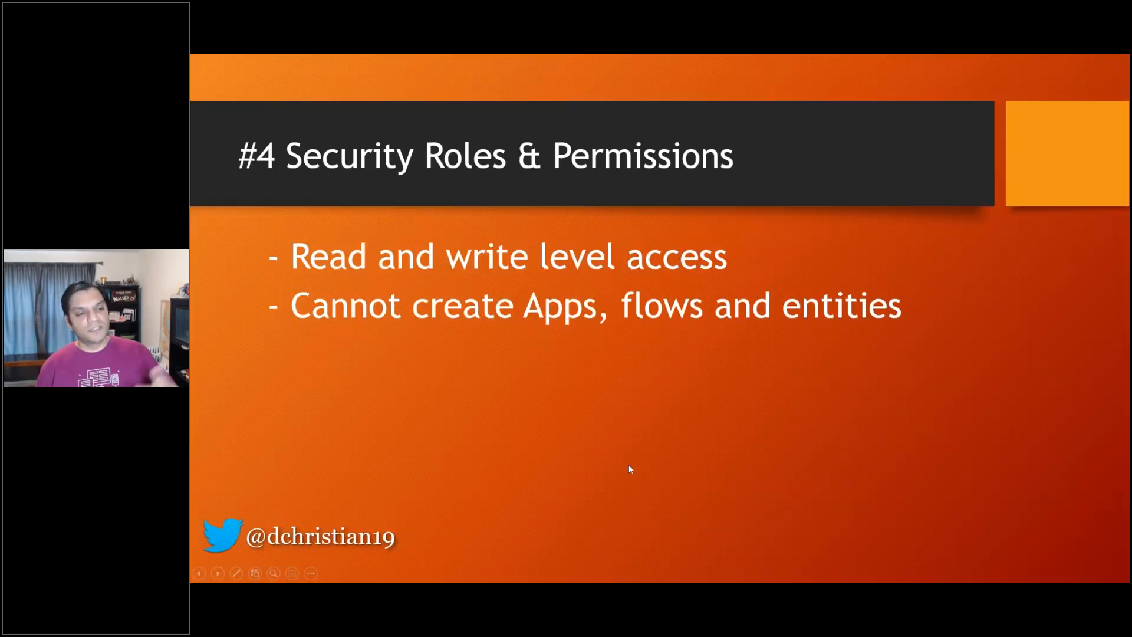
key(Right)
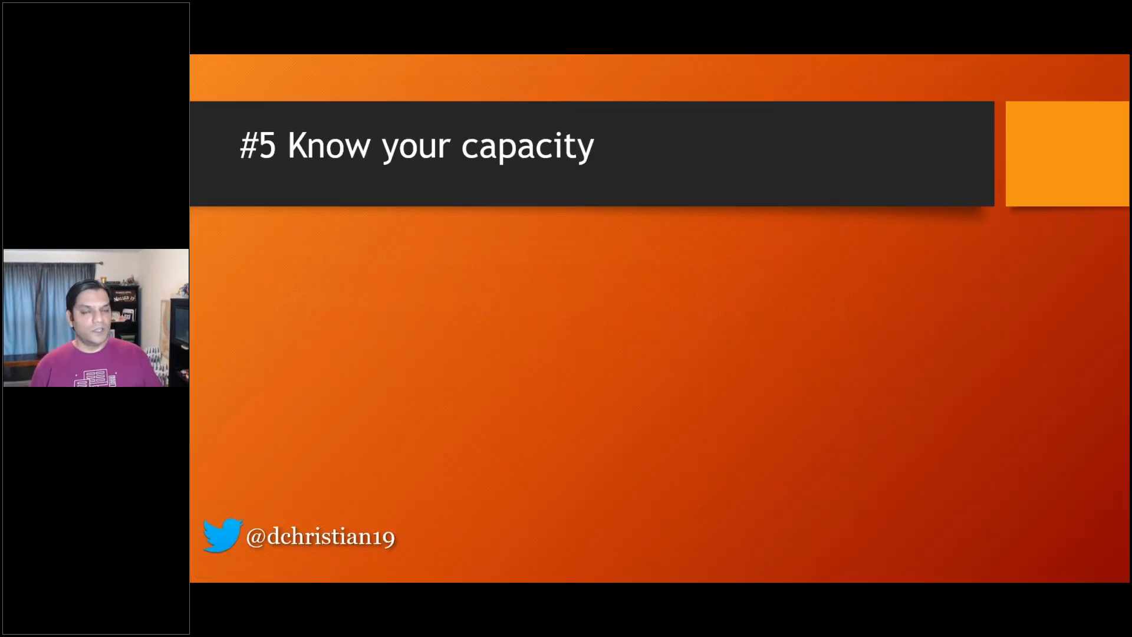
key(Right)
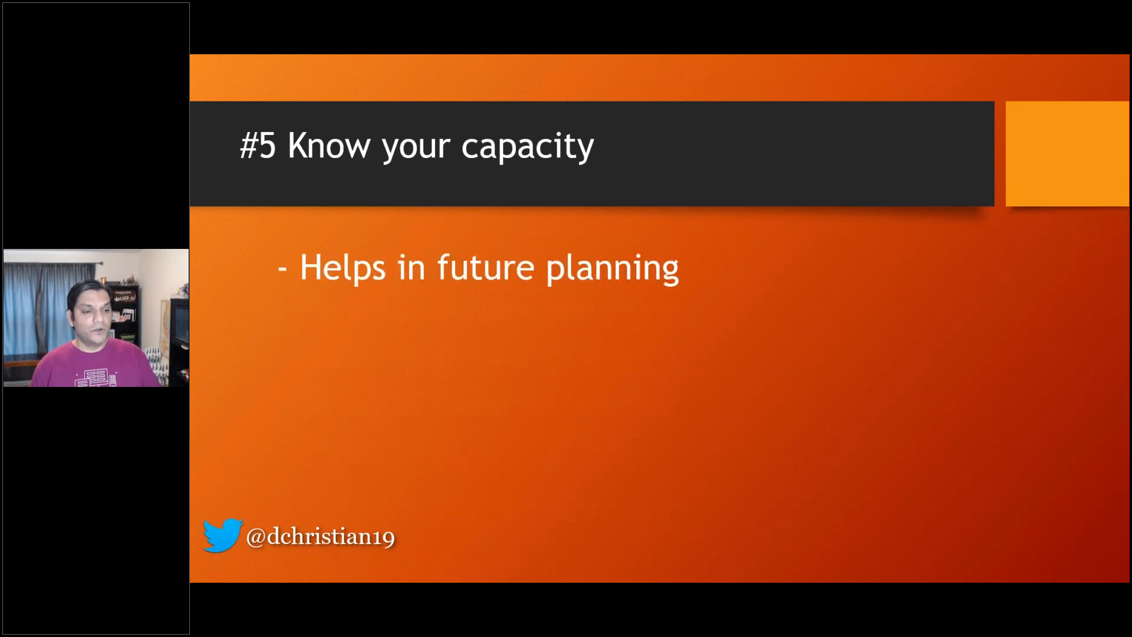
key(Right)
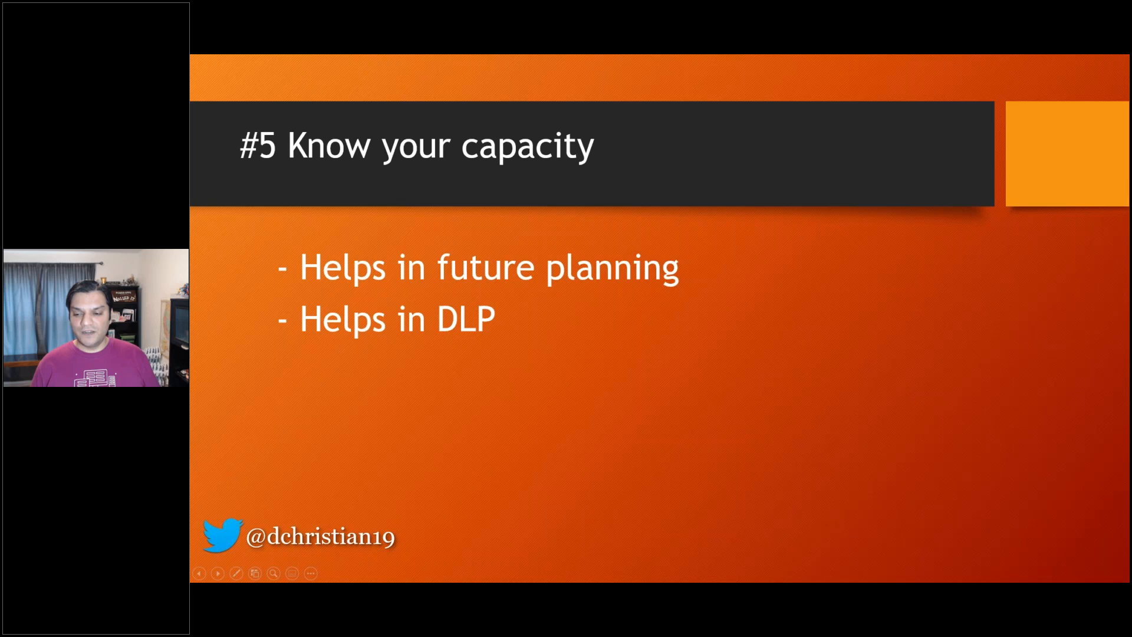
Switch to the browser window of the tenant with the PROD-USA environment and show its Power Apps list of apps.
key(alt+Tab)
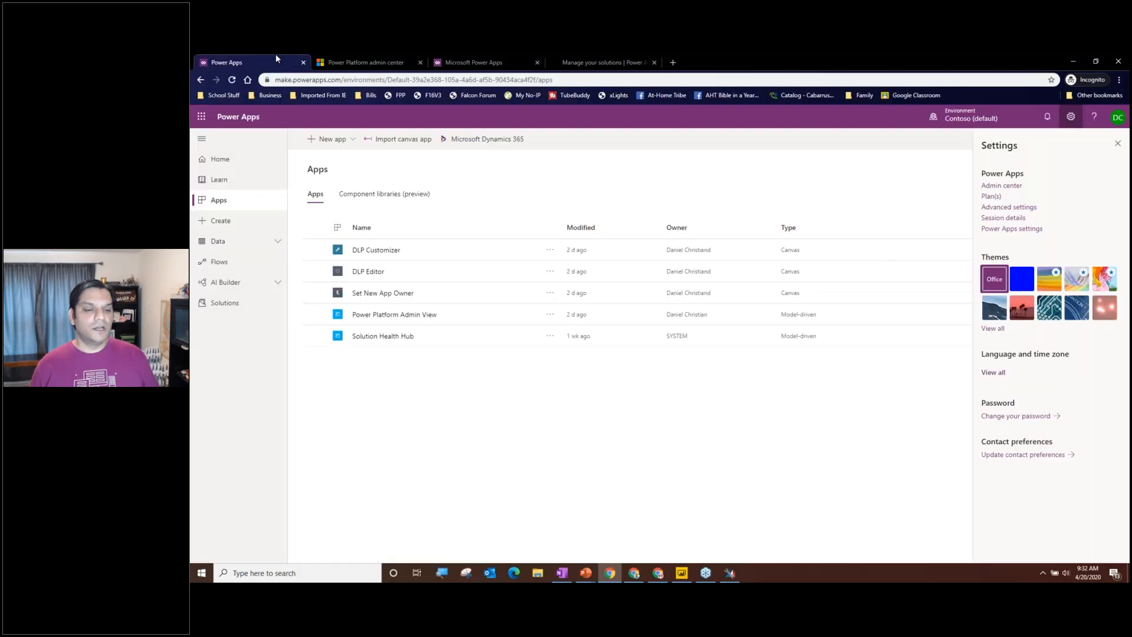
click(664, 577)
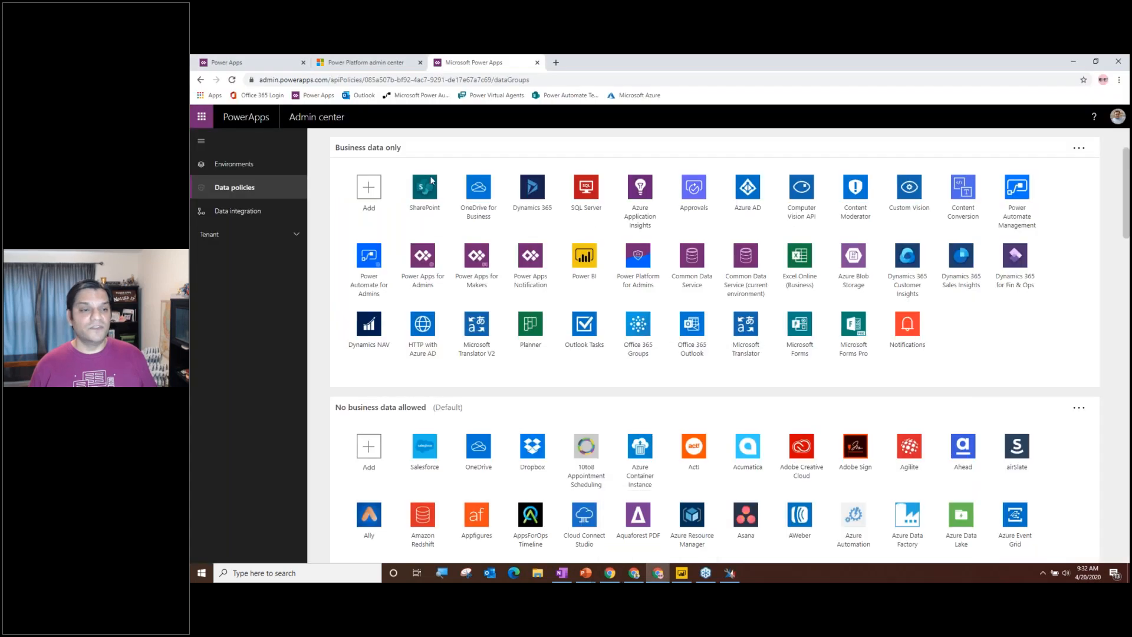
mouse_move(634, 573)
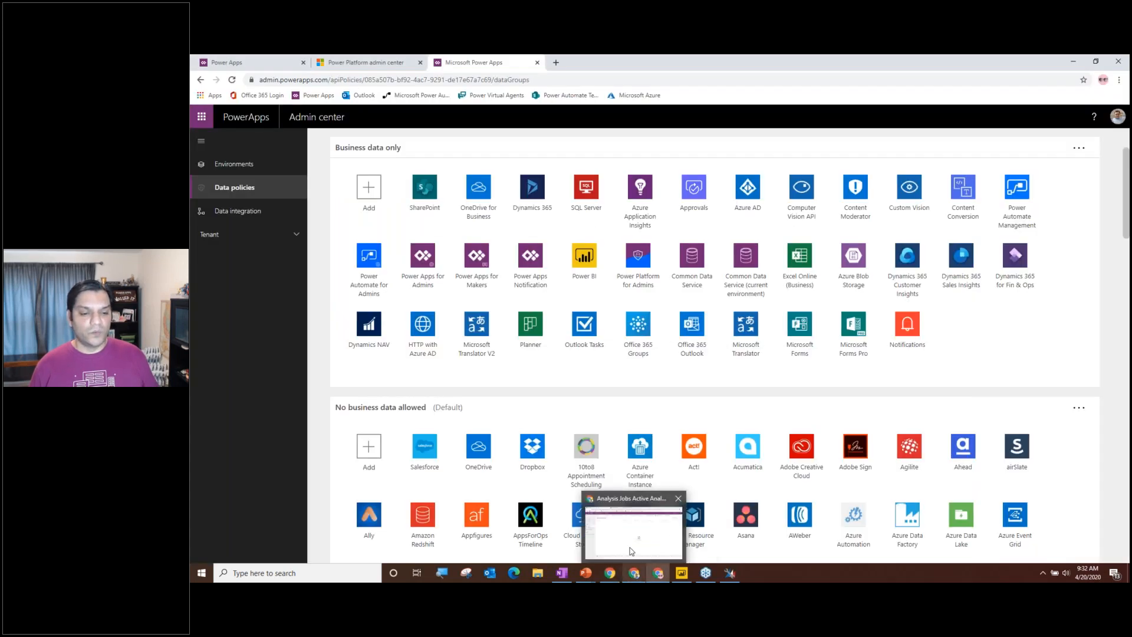
click(630, 547)
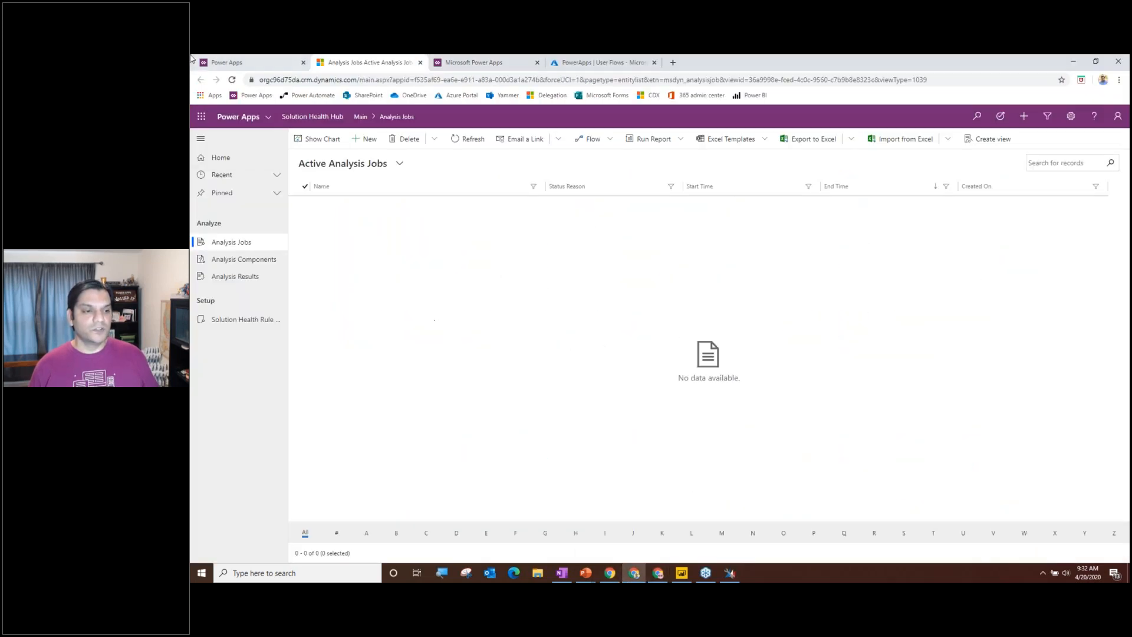
click(230, 62)
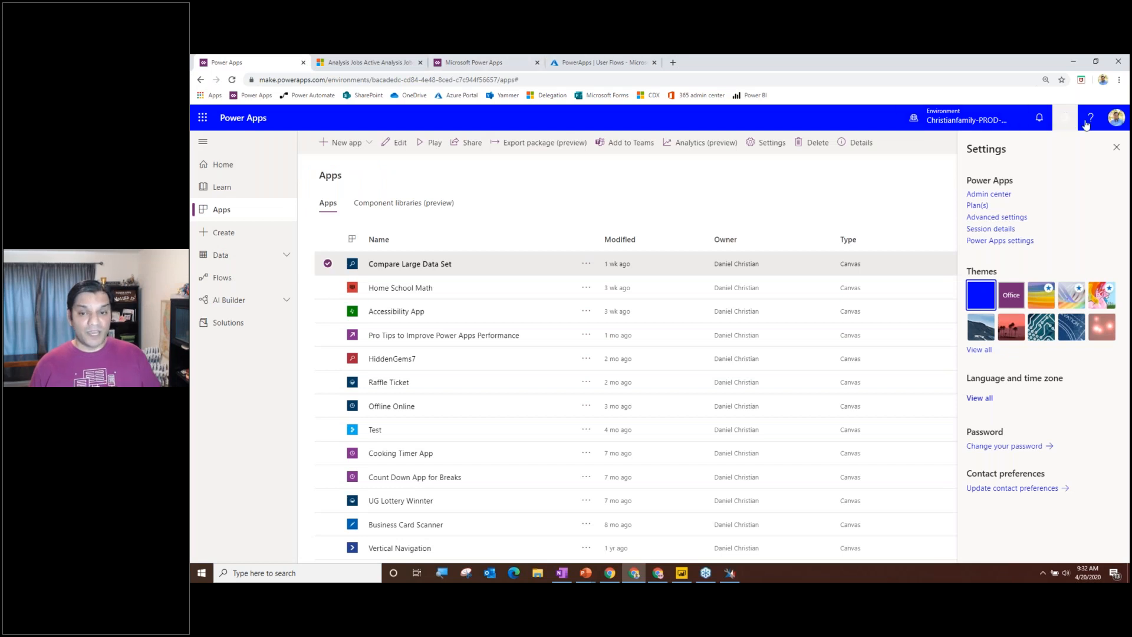
Close the PowerApps Admin center and Active Analysis Jobs pages, then return to the Power Apps list of apps.
click(475, 59)
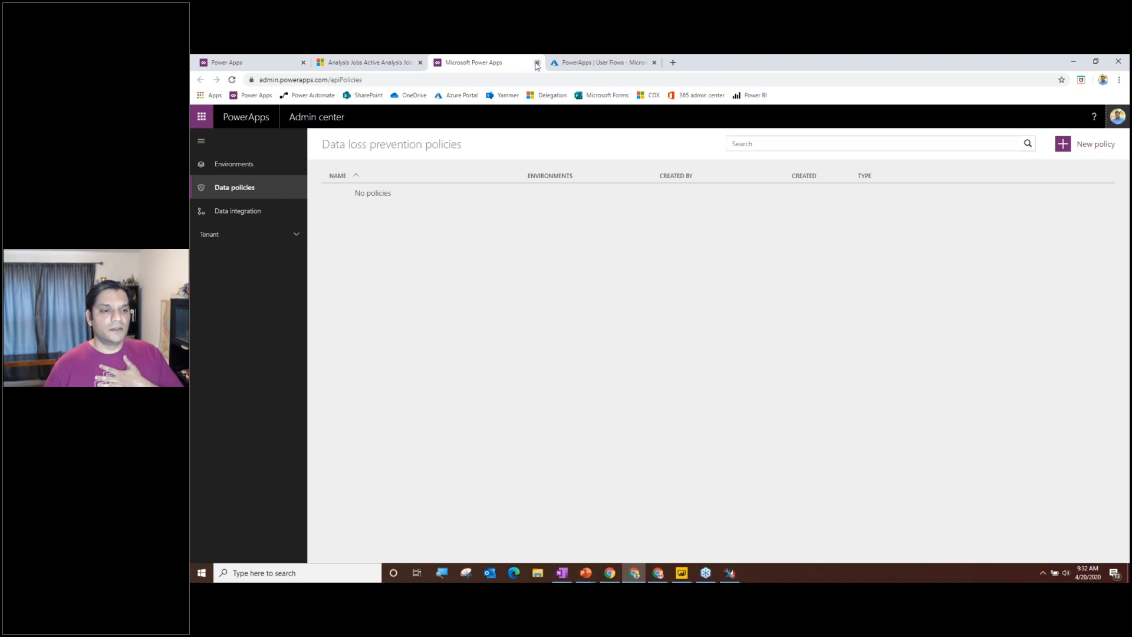
click(240, 173)
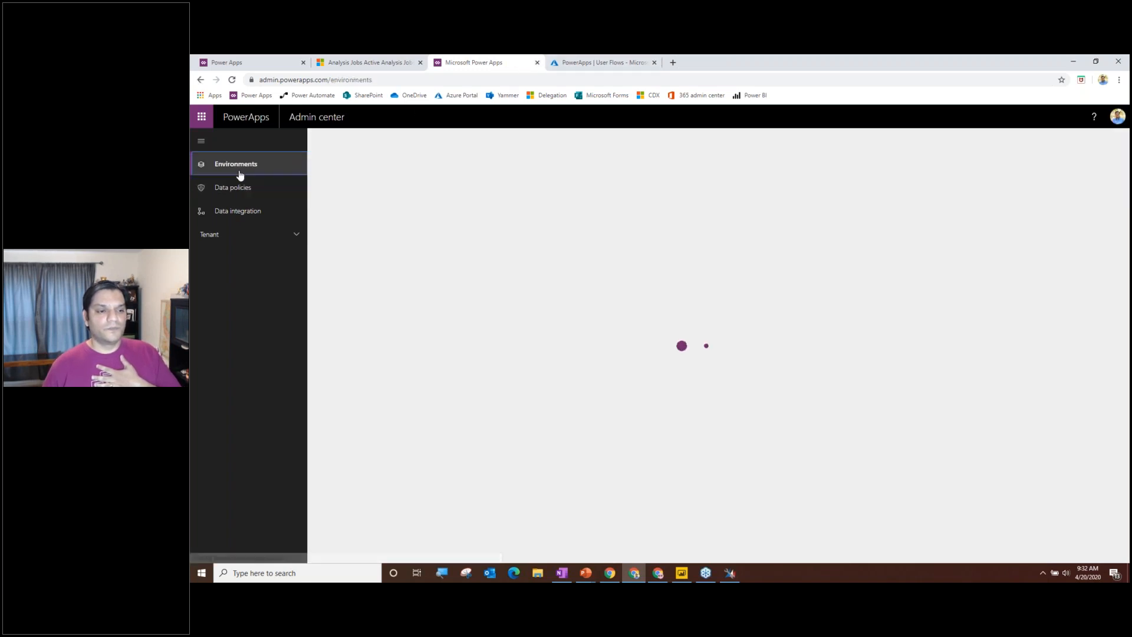
click(581, 64)
click(495, 62)
click(537, 62)
click(413, 63)
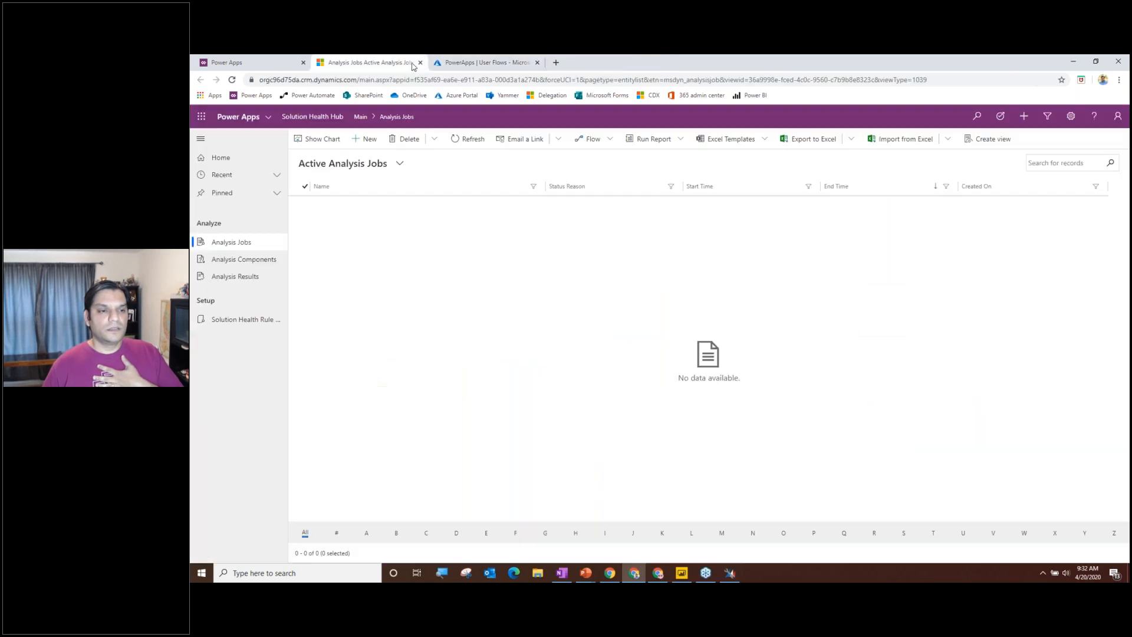
click(420, 62)
click(255, 62)
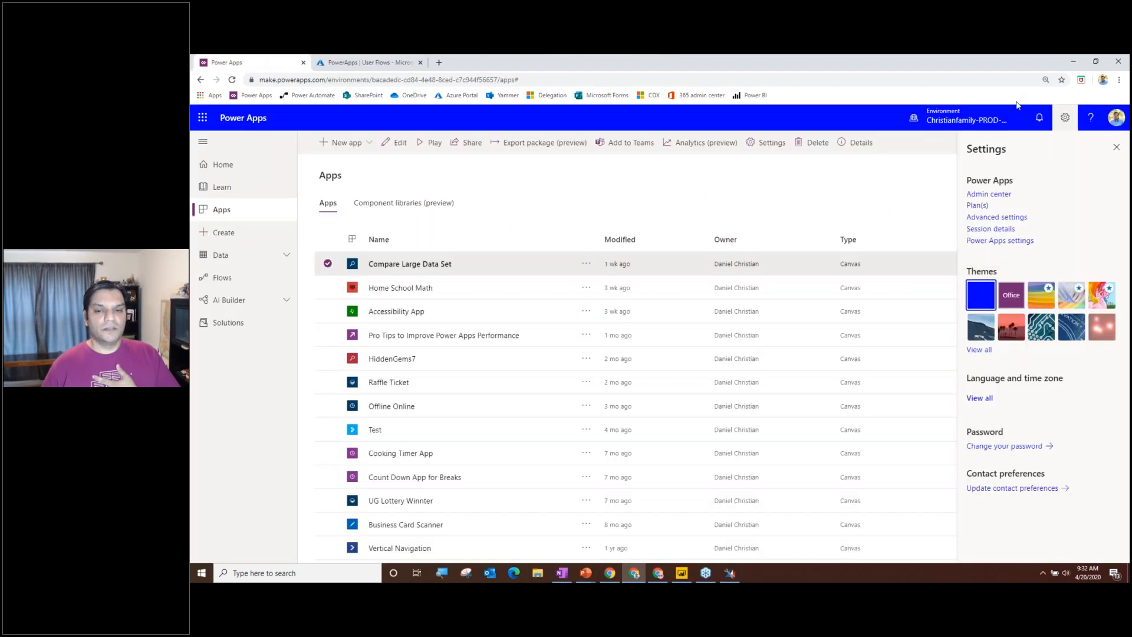
Open the Power Platform admin center from Power Apps and view the Capacity summary under Analytics.
click(1006, 192)
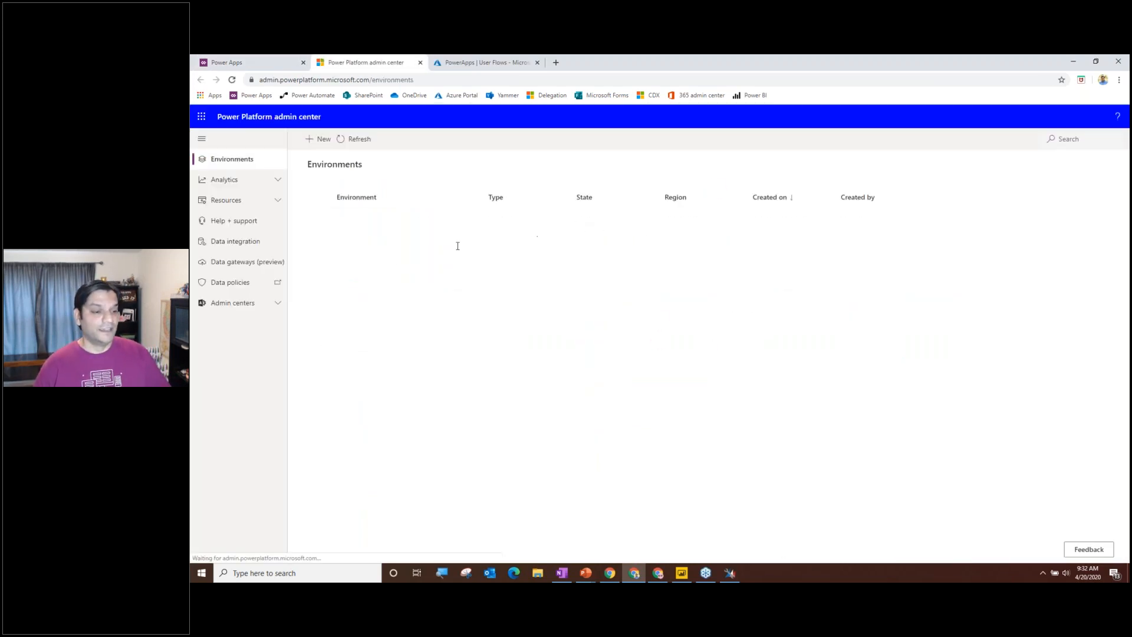
click(242, 182)
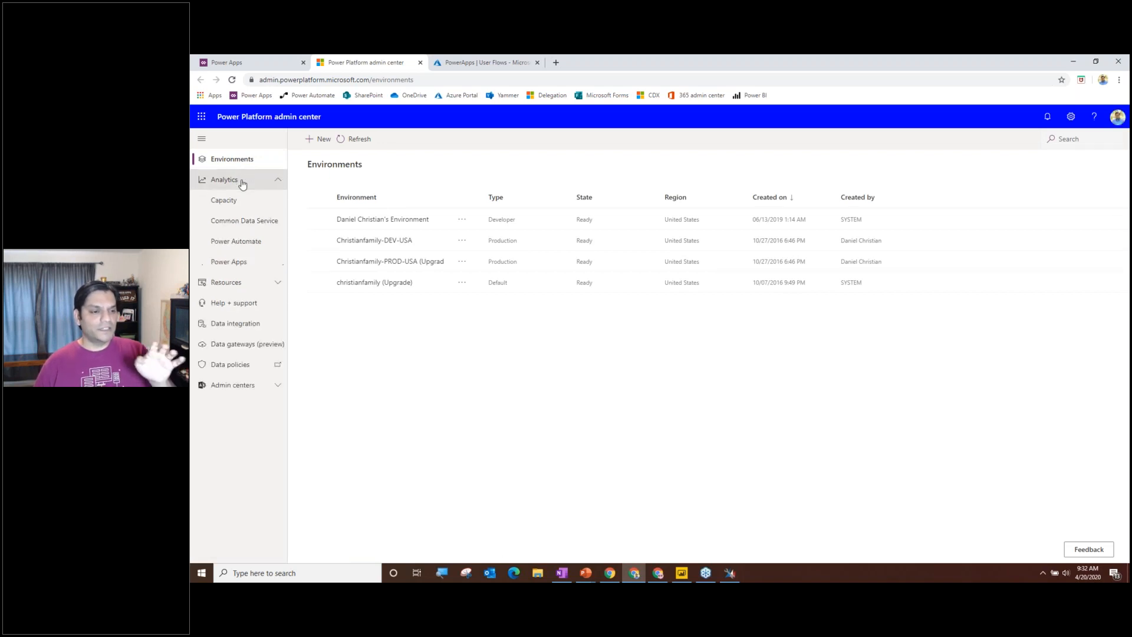
click(227, 201)
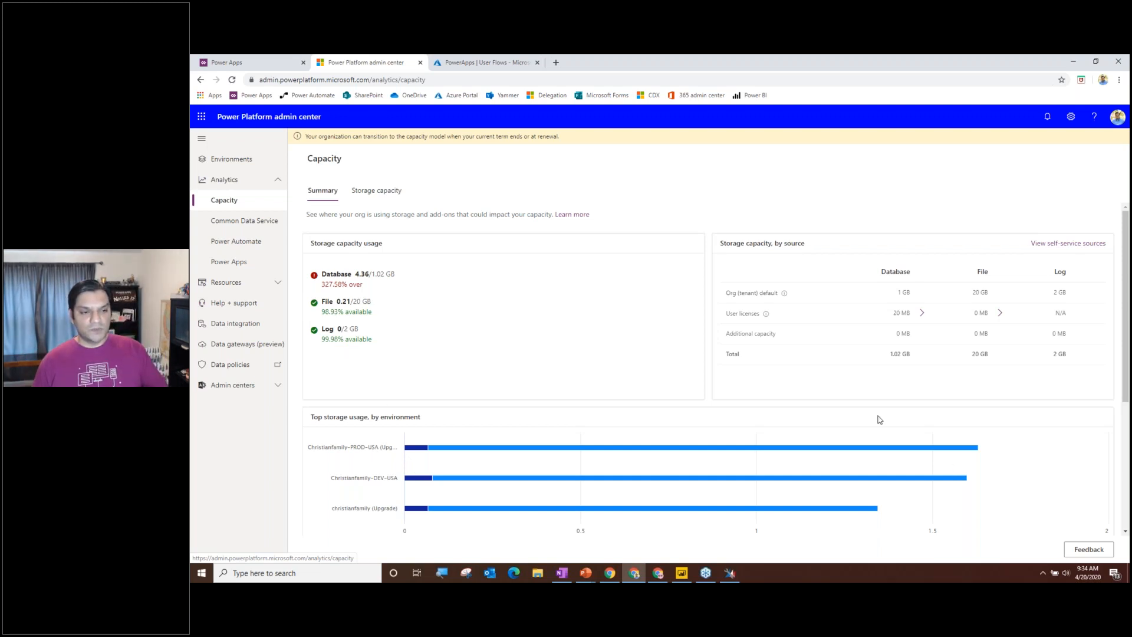
Examine storage capacity by environment and the PROD-USA environment's database, file and log usage, then return to the Capacity summary.
click(383, 191)
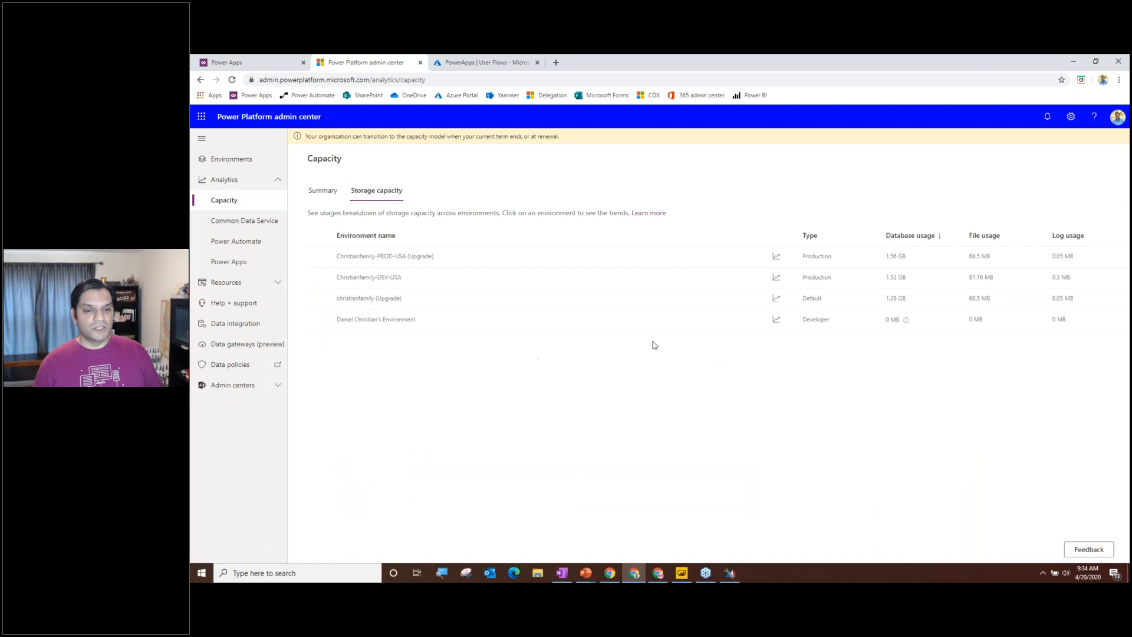
click(776, 258)
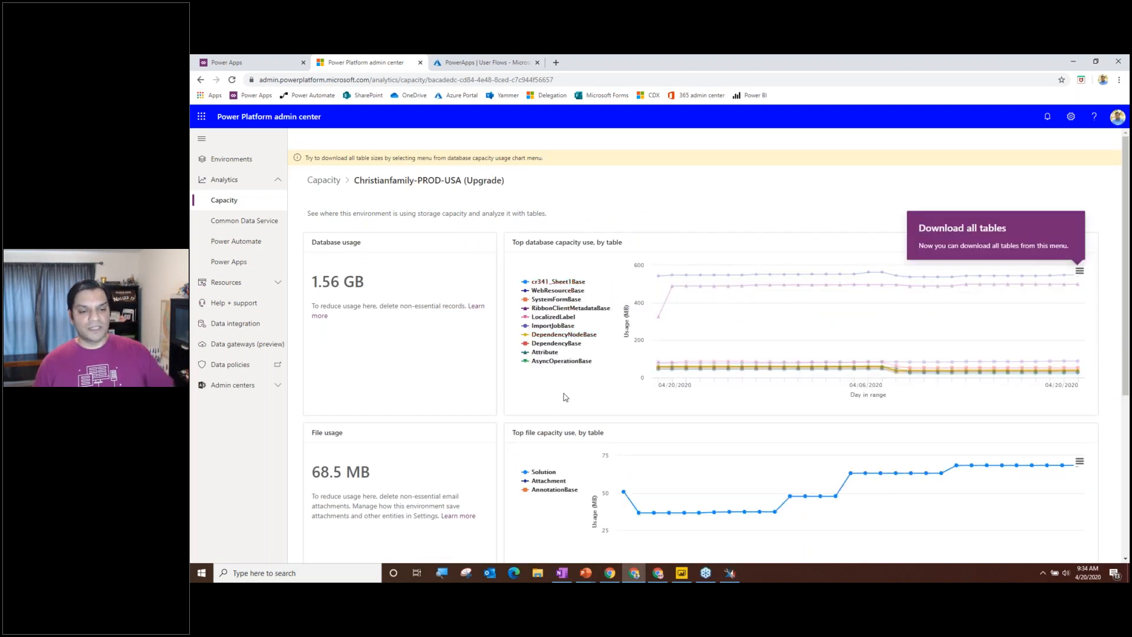
scroll(562, 404, down, 4)
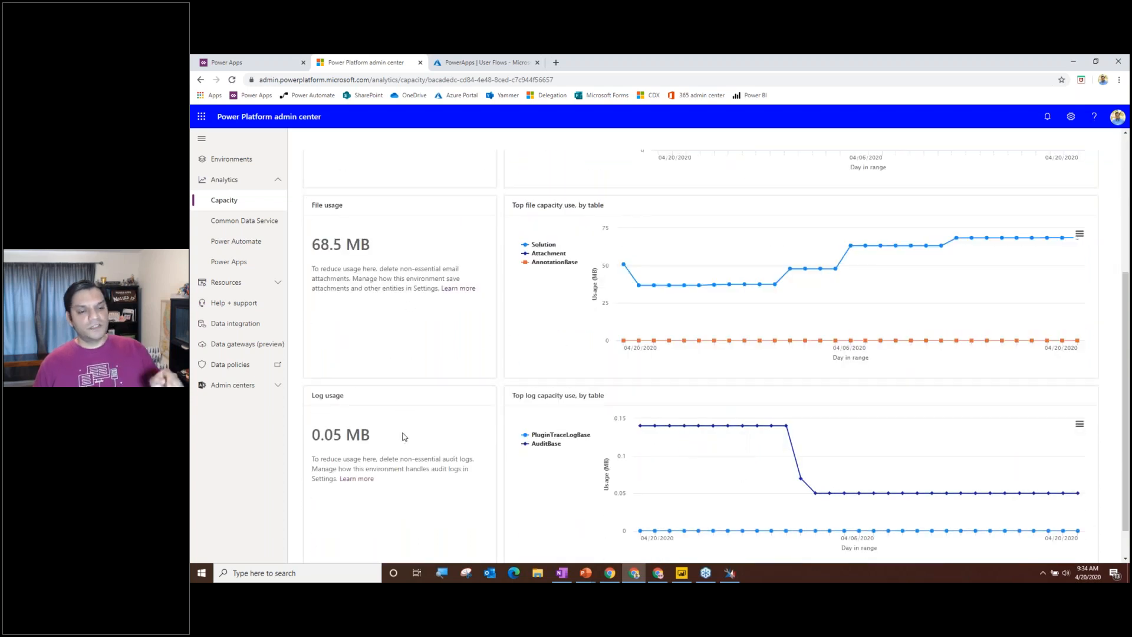
scroll(442, 366, up, 4)
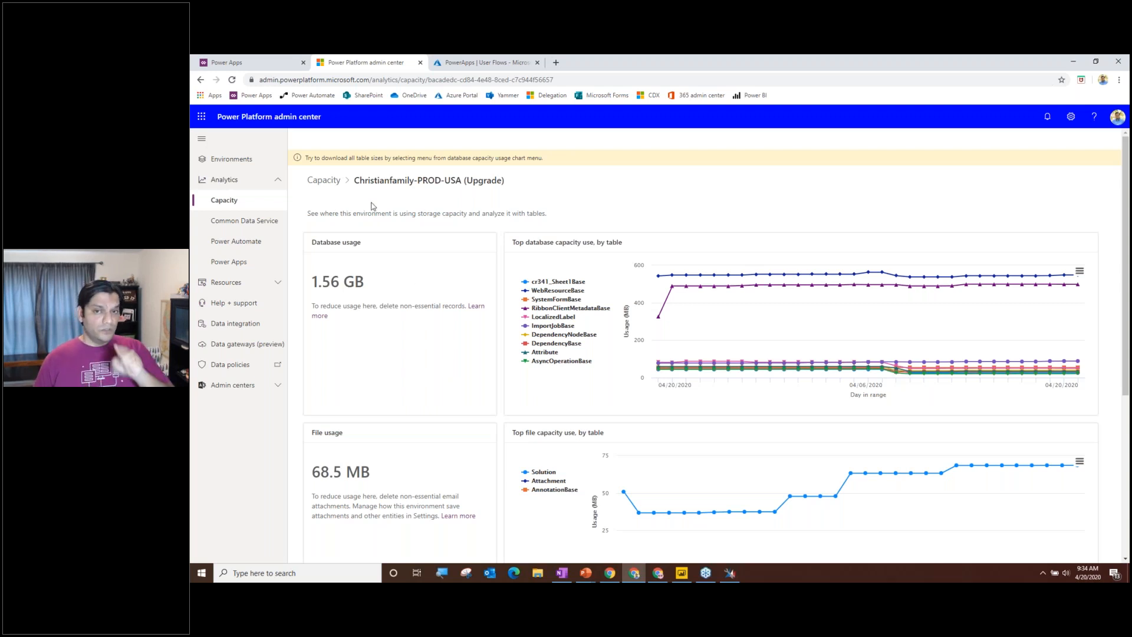
click(324, 180)
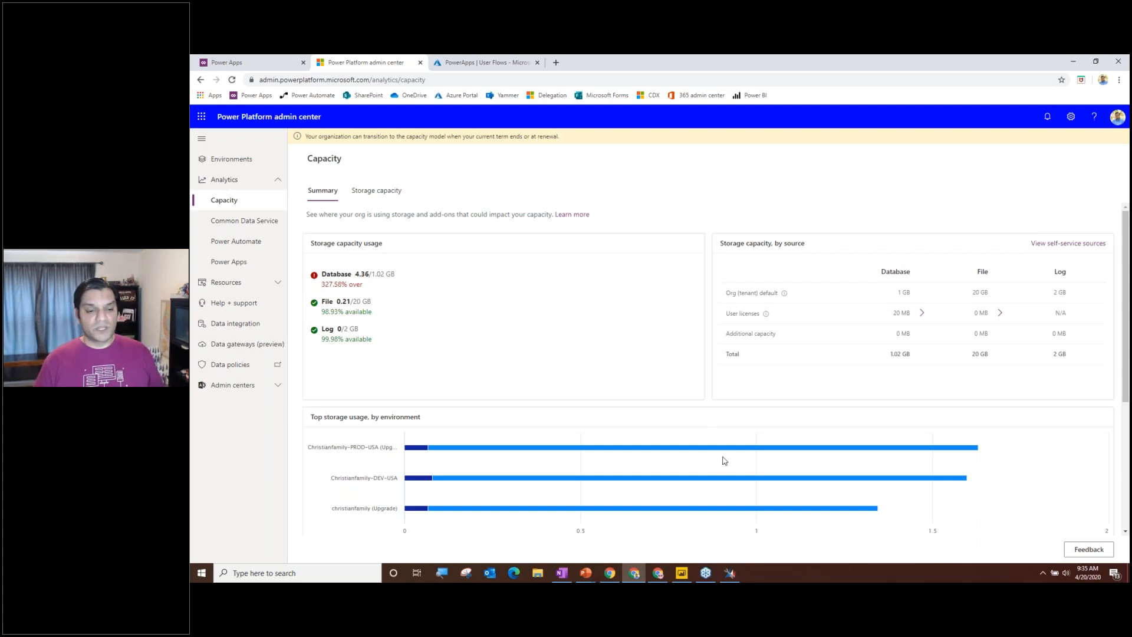
mouse_move(592, 580)
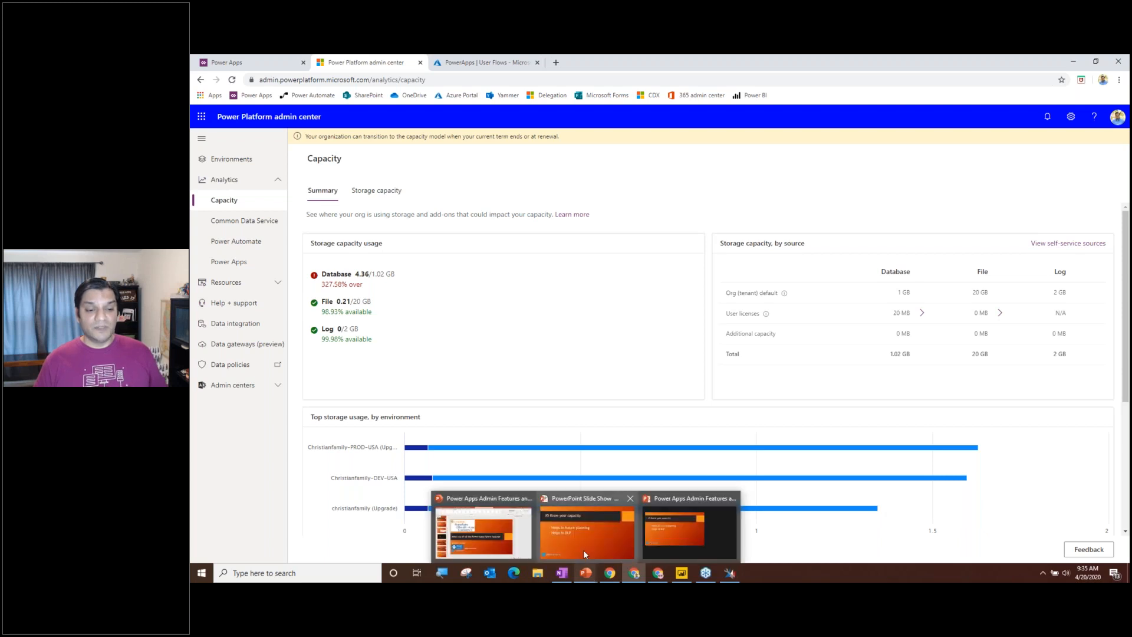
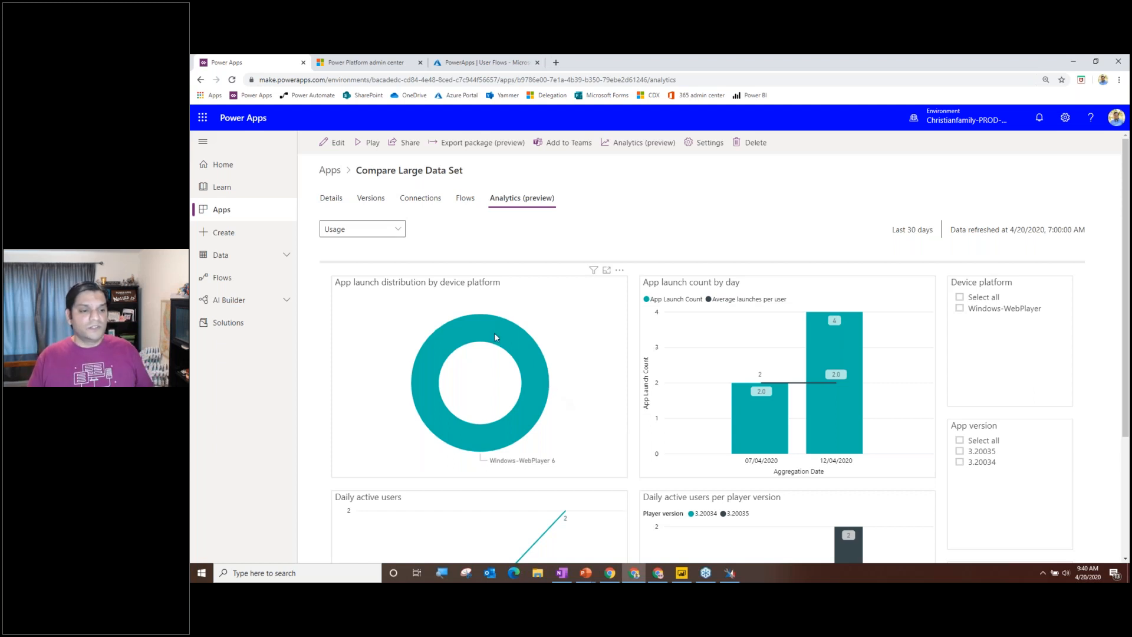
View the report choices in the Compare Large Data Set app's analytics and keep the Usage report.
click(401, 231)
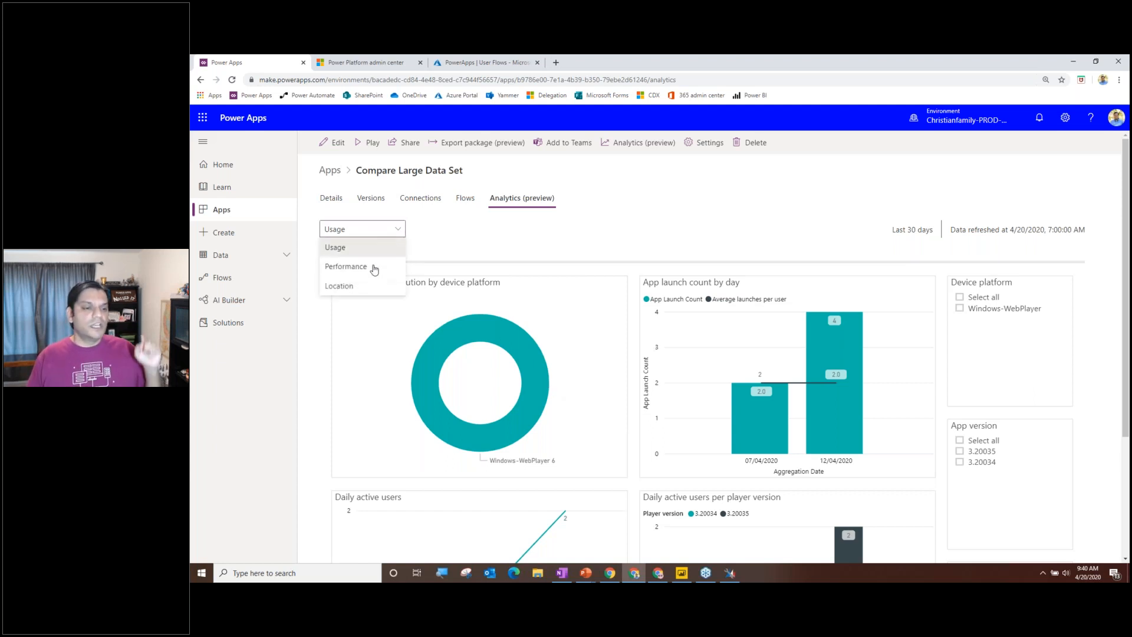
click(491, 247)
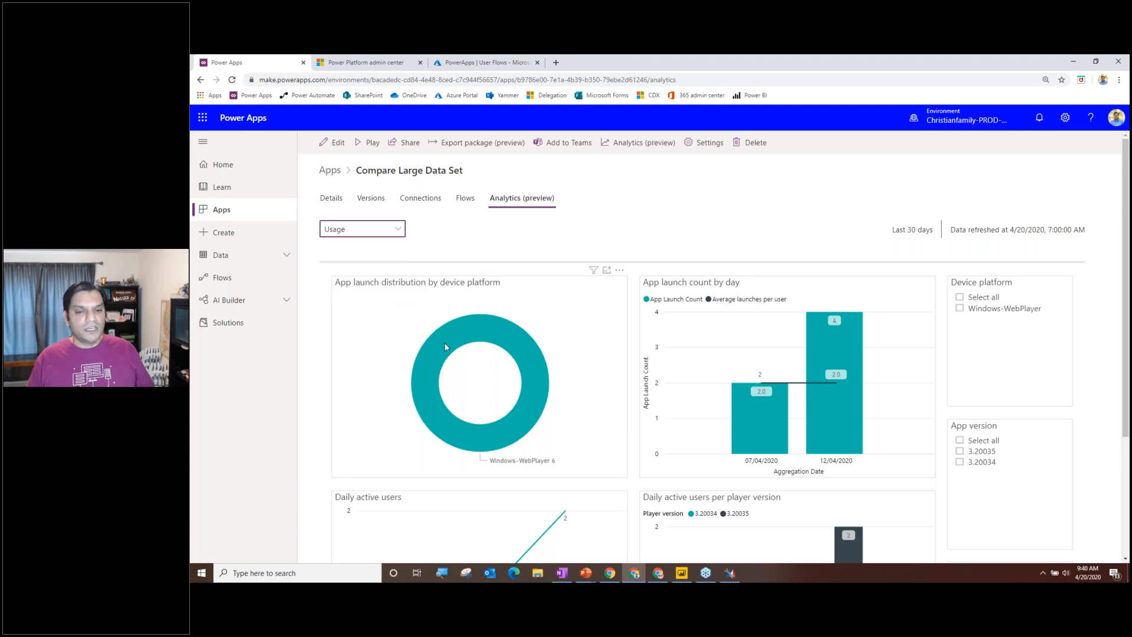
Examine the app launch and daily active user charts and the filters in the Compare Large Data Set app's Usage report.
scroll(445, 361, down, 2)
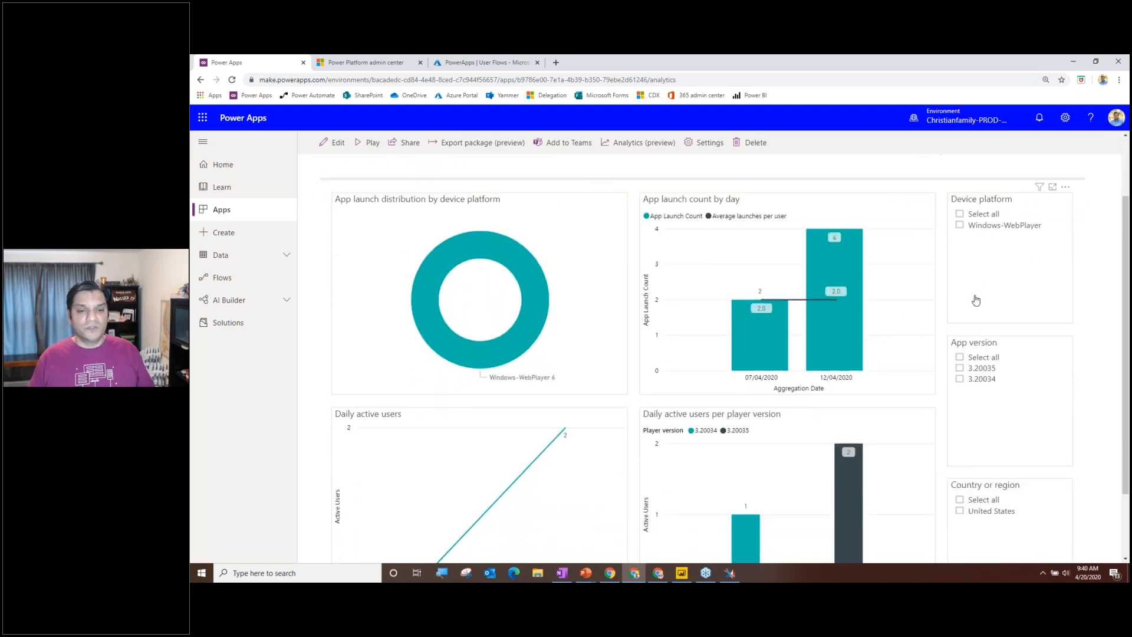
scroll(946, 354, down, 1)
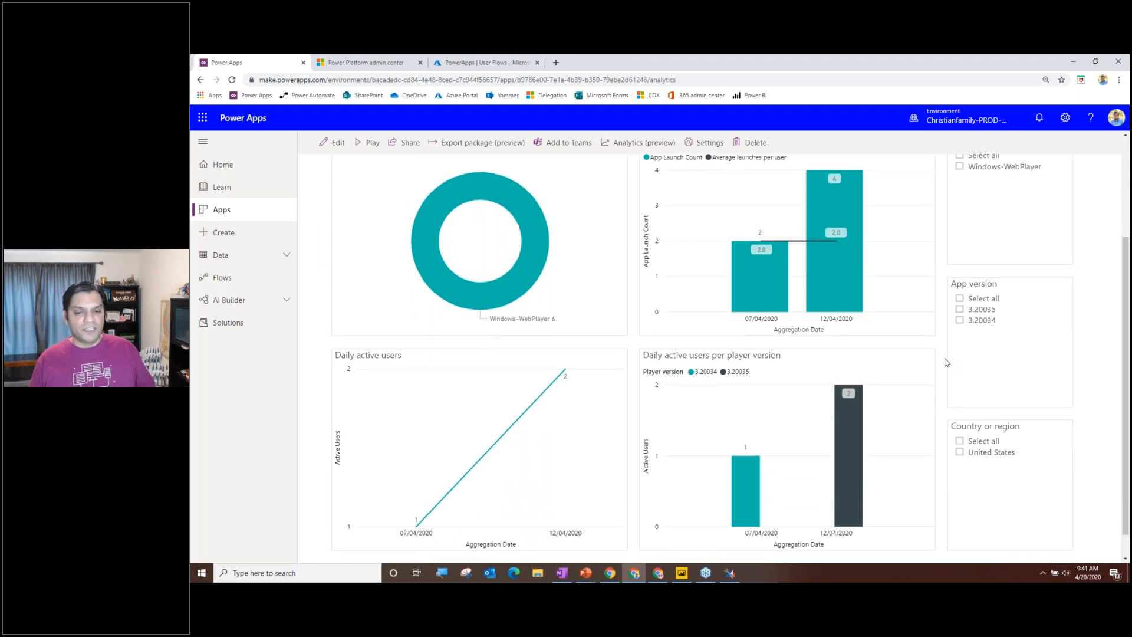
scroll(947, 362, down, 1)
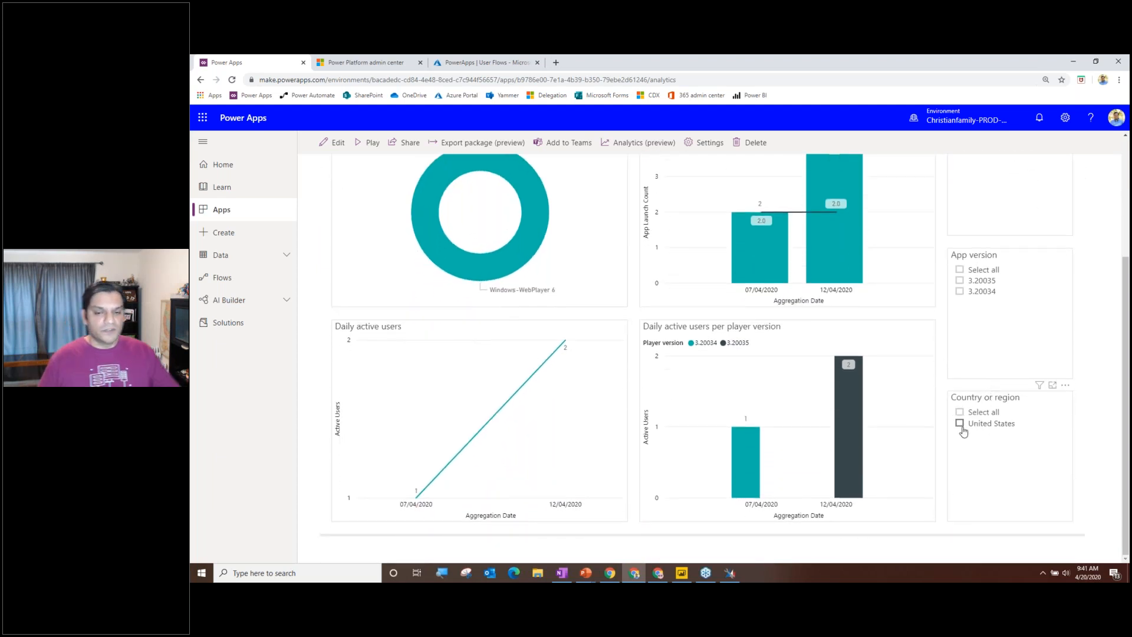
scroll(548, 267, up, 3)
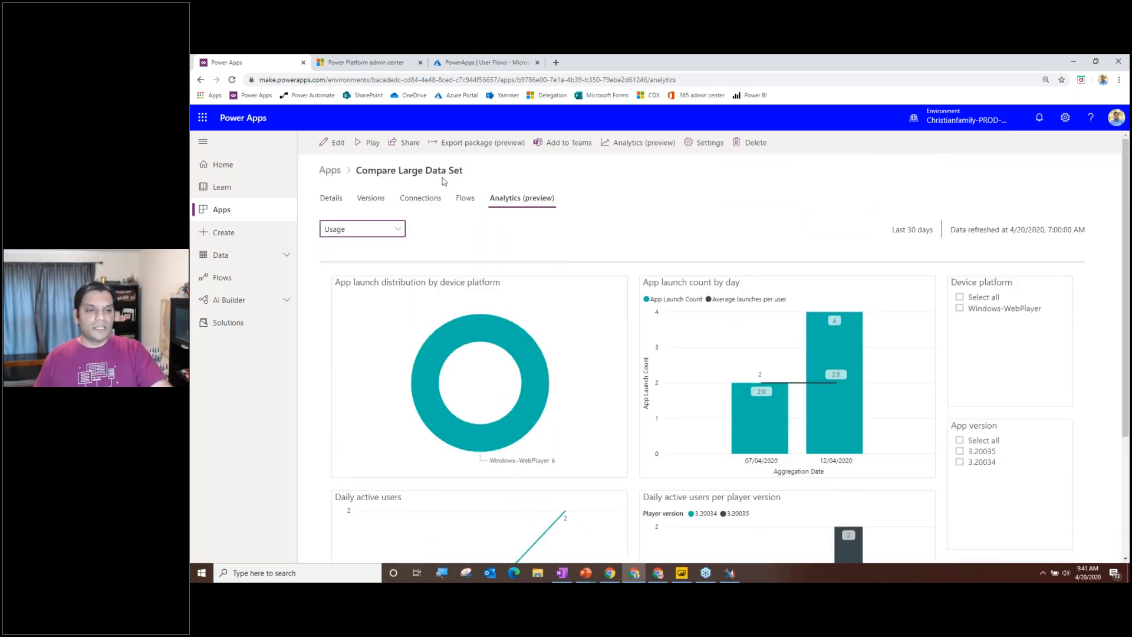
Switch the app's analytics to the Performance report and examine its time to first screen and session charts.
click(386, 231)
click(353, 263)
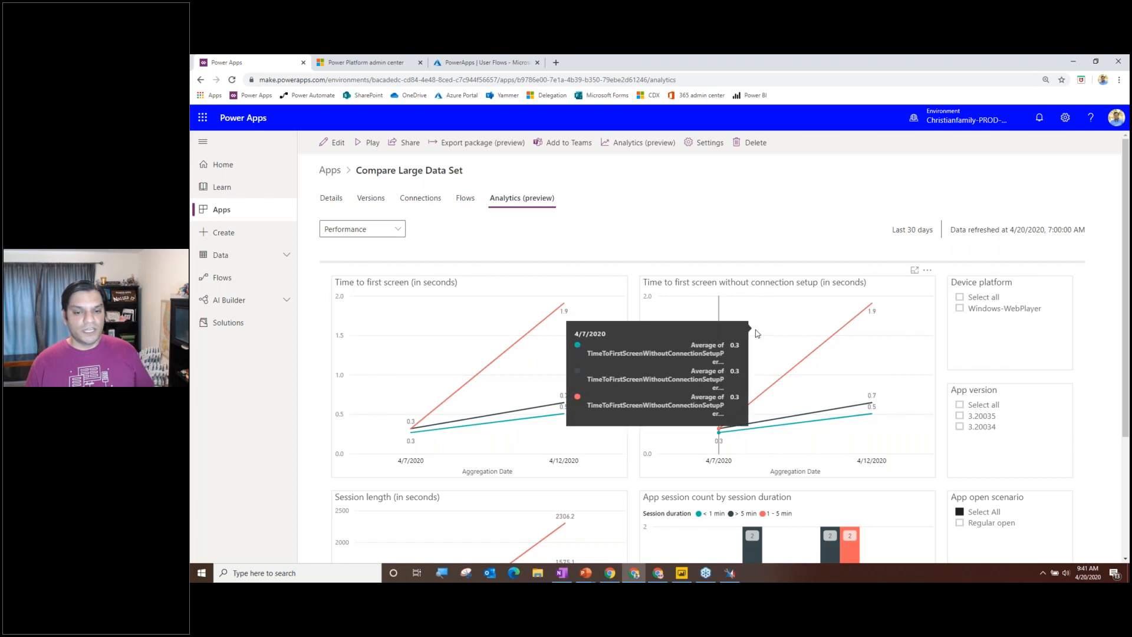
scroll(760, 332, down, 3)
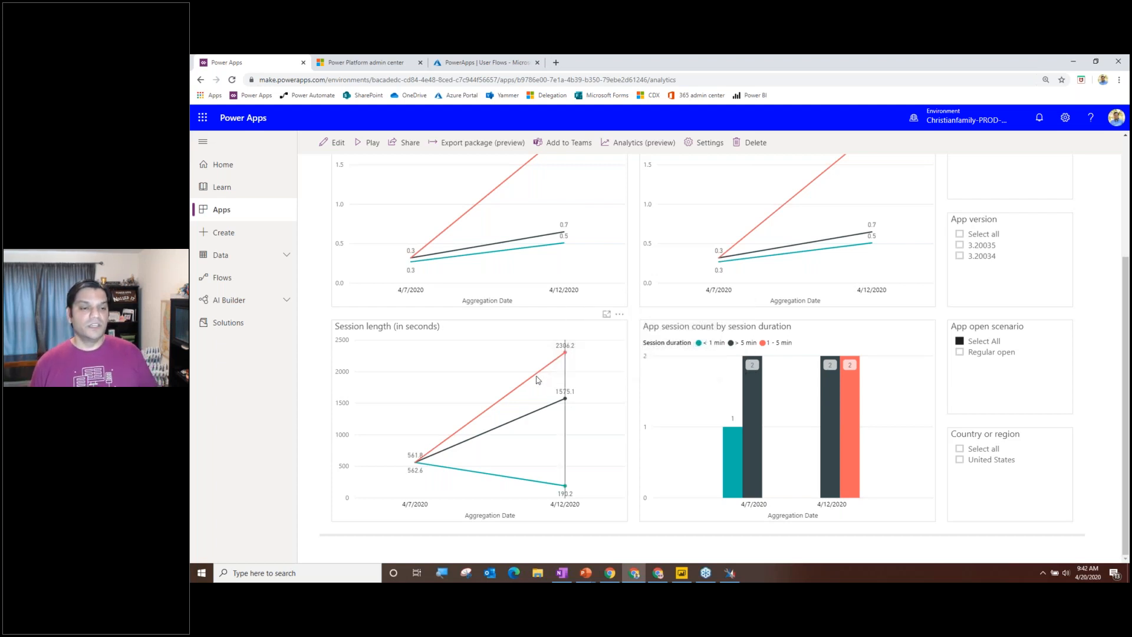
scroll(519, 342, up, 3)
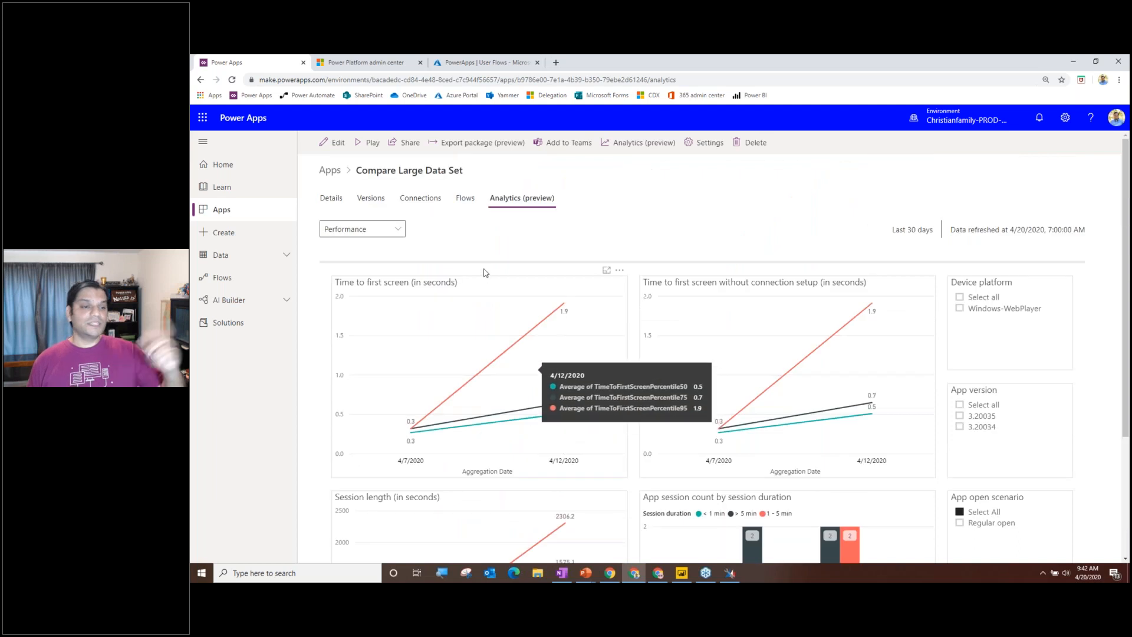
Run the Compare Large Data Set app from the apps list to see its intro screen, and close it.
click(330, 171)
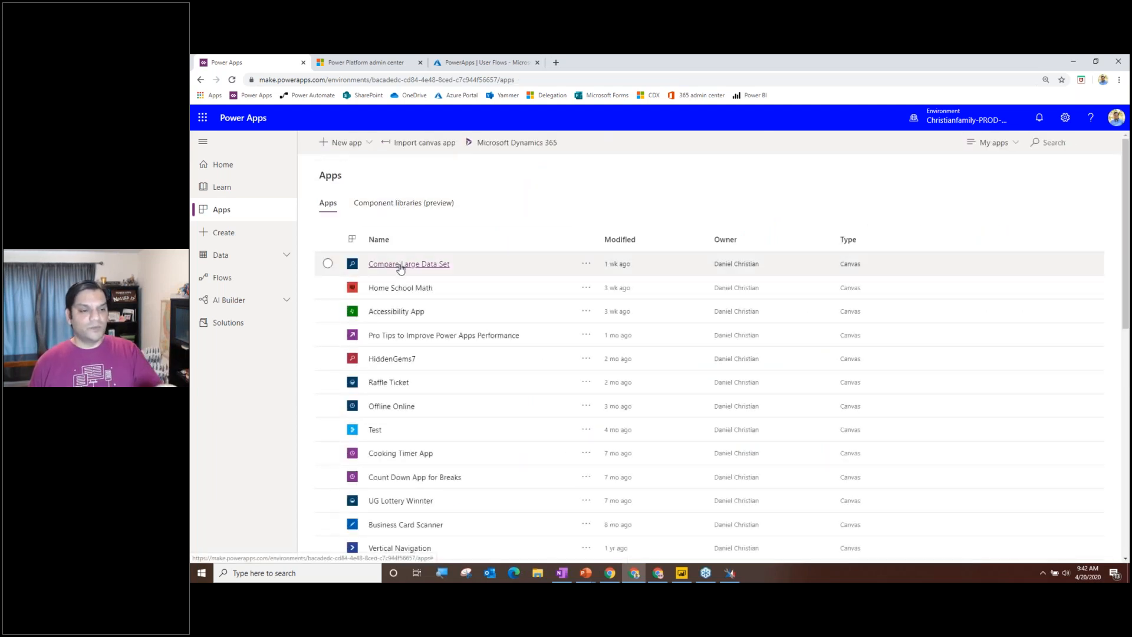
click(401, 265)
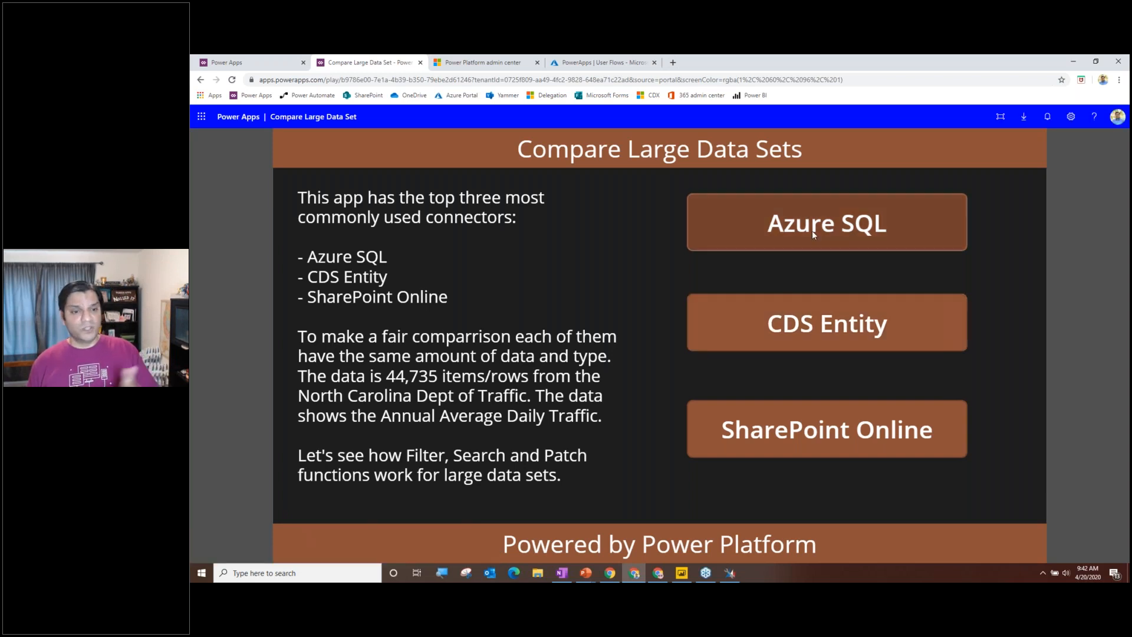
click(420, 63)
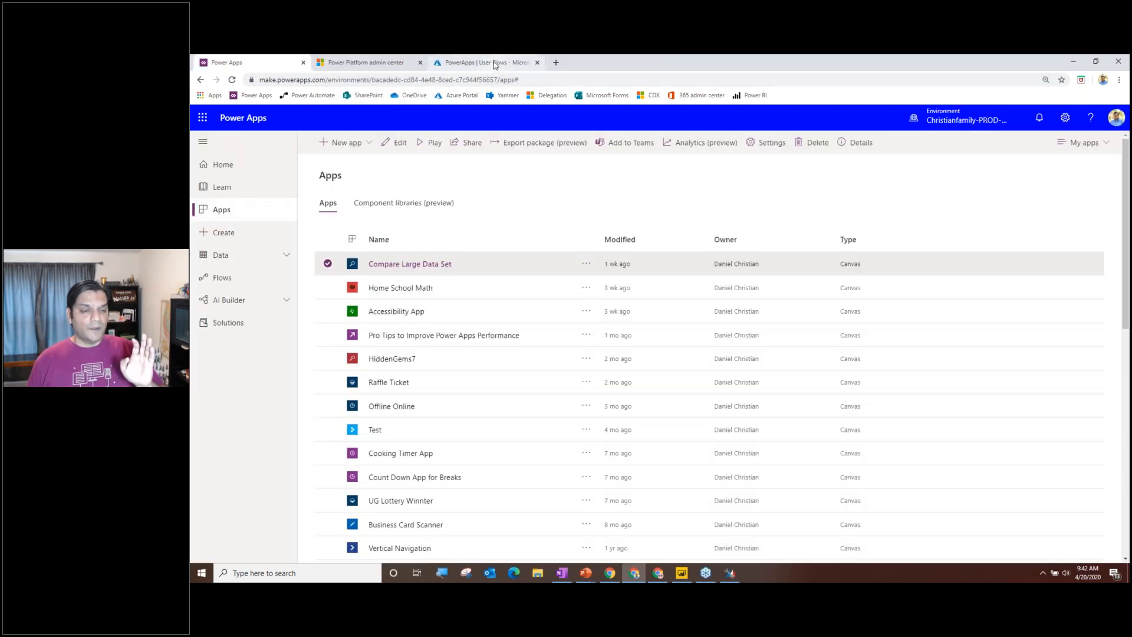
Switch to the Azure portal and go from the PowerApps User Flows page to the portal's home page.
click(495, 63)
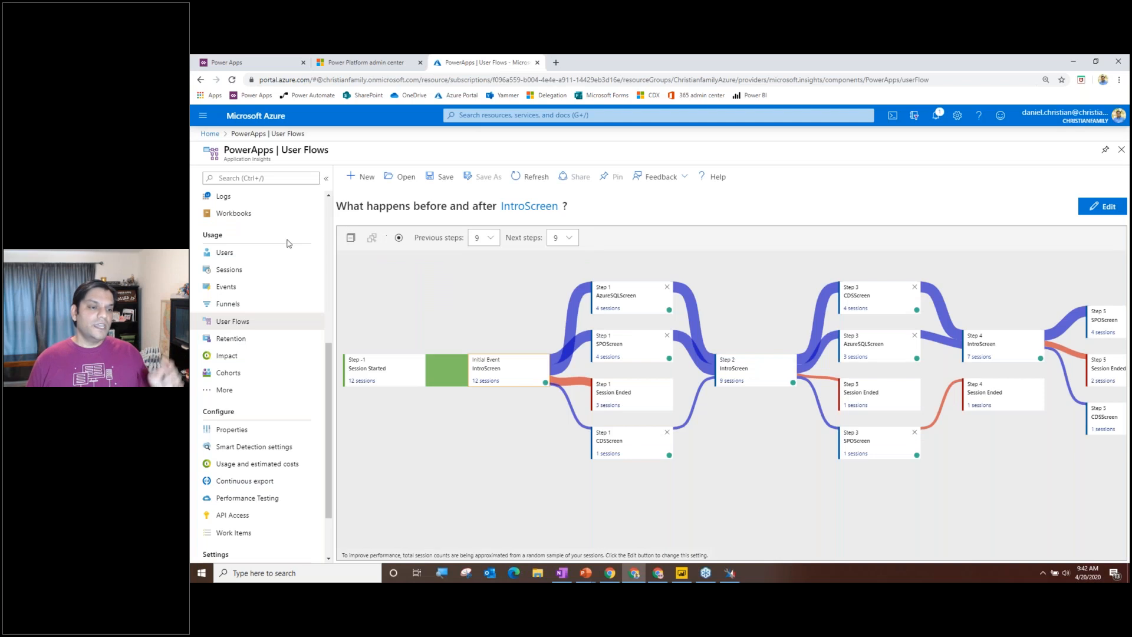
scroll(250, 268, up, 5)
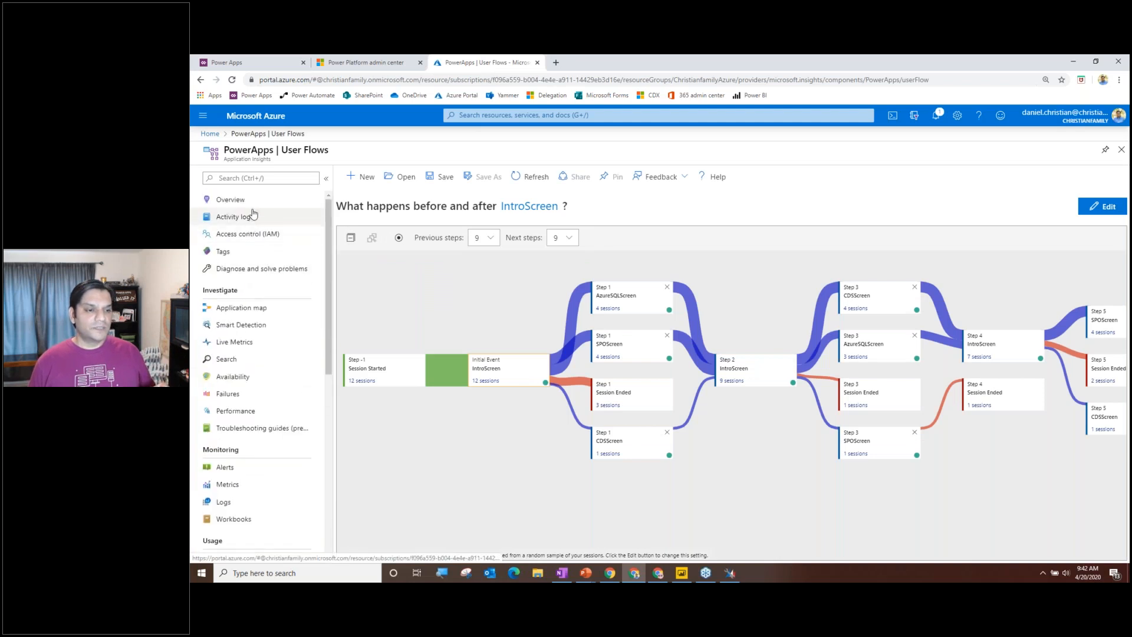
click(210, 133)
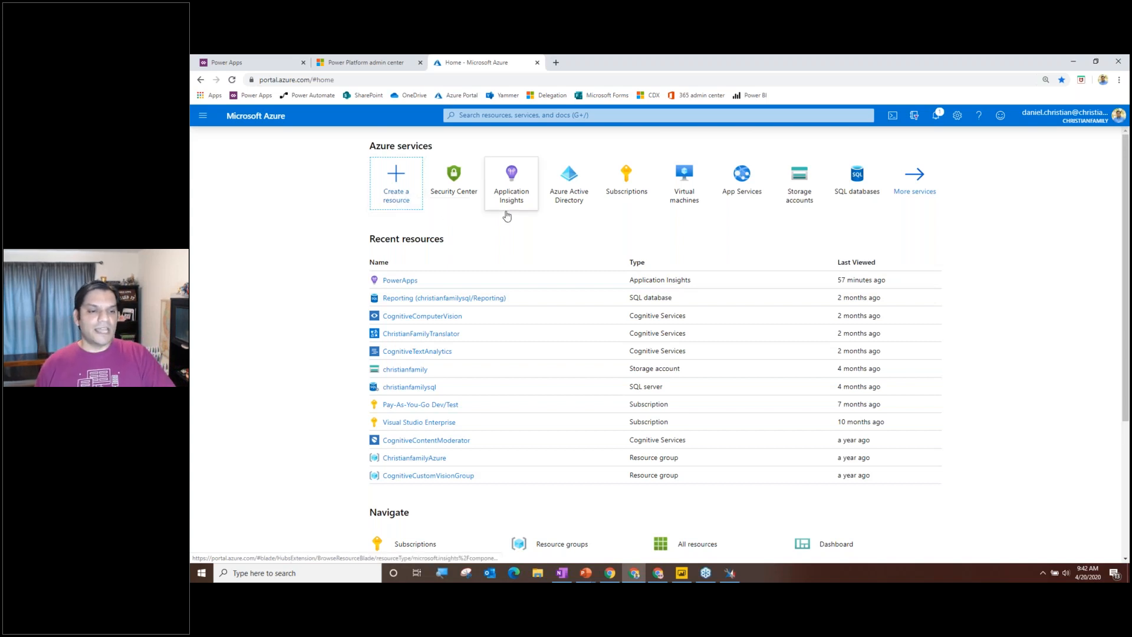
Search the Azure portal for "appl", dismiss the search, and open the PowerApps Application Insights resource from the recent resources.
mouse_move(511, 183)
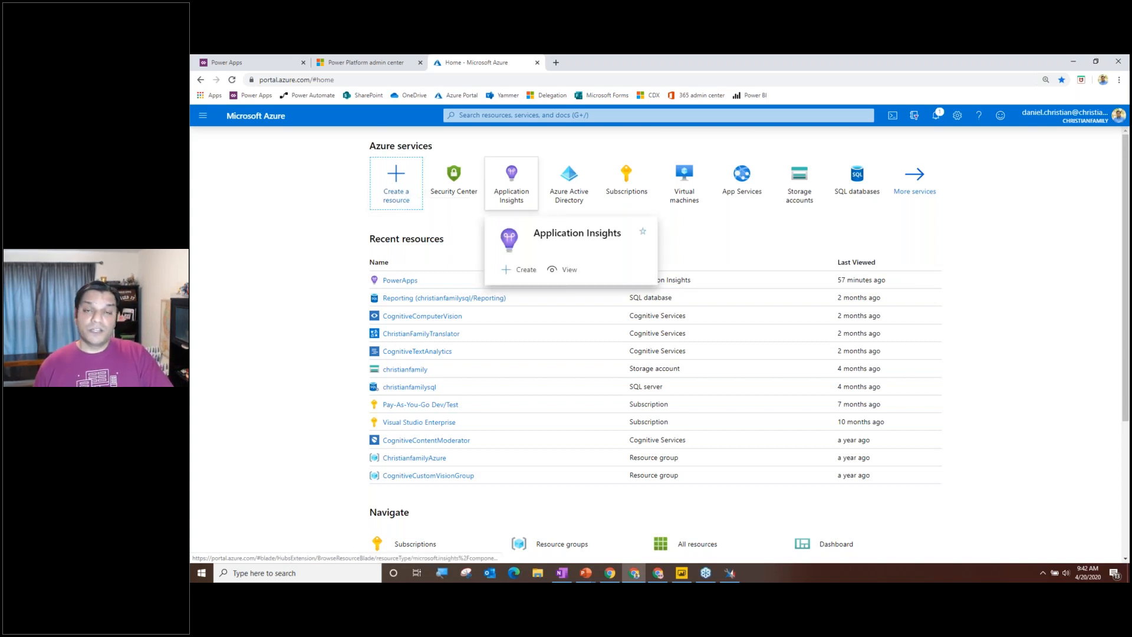
click(521, 116)
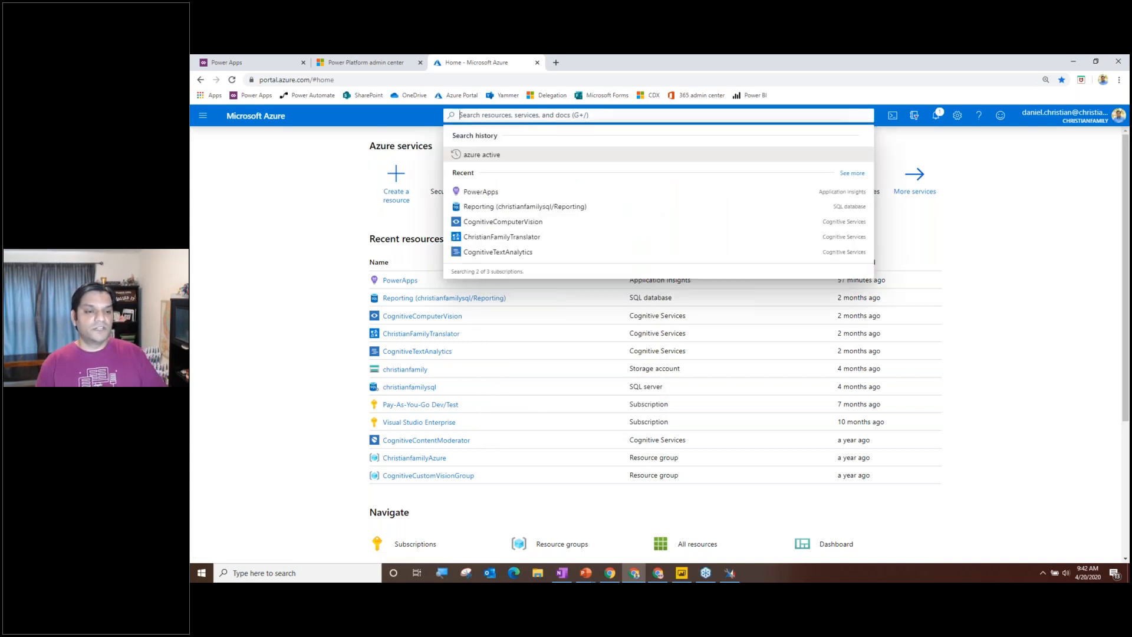
text(appl)
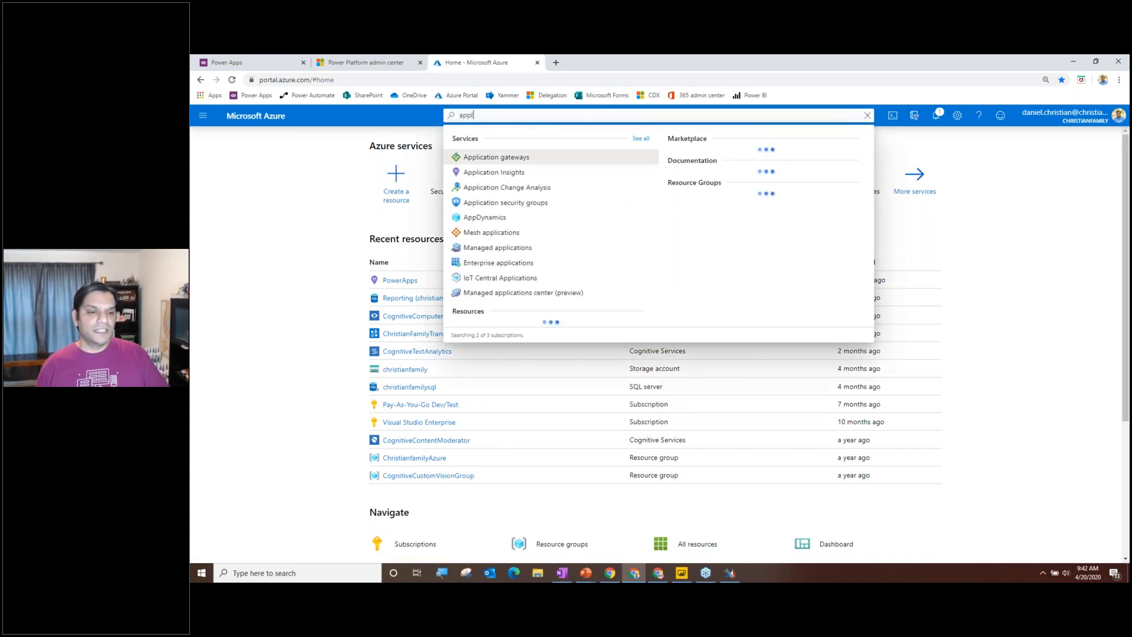
click(314, 261)
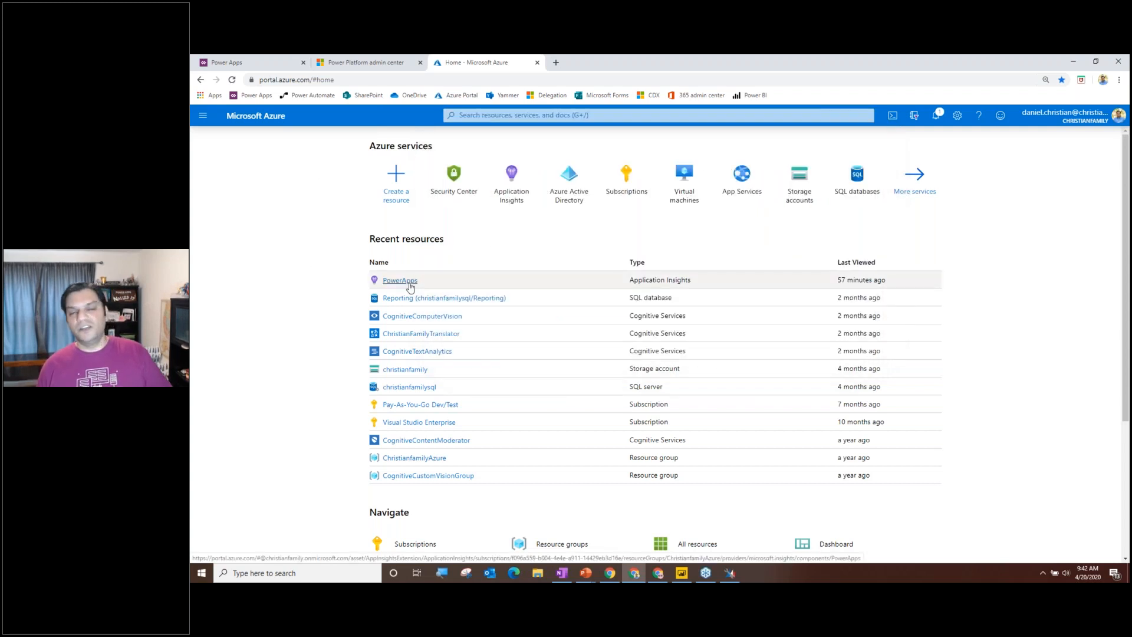
click(401, 281)
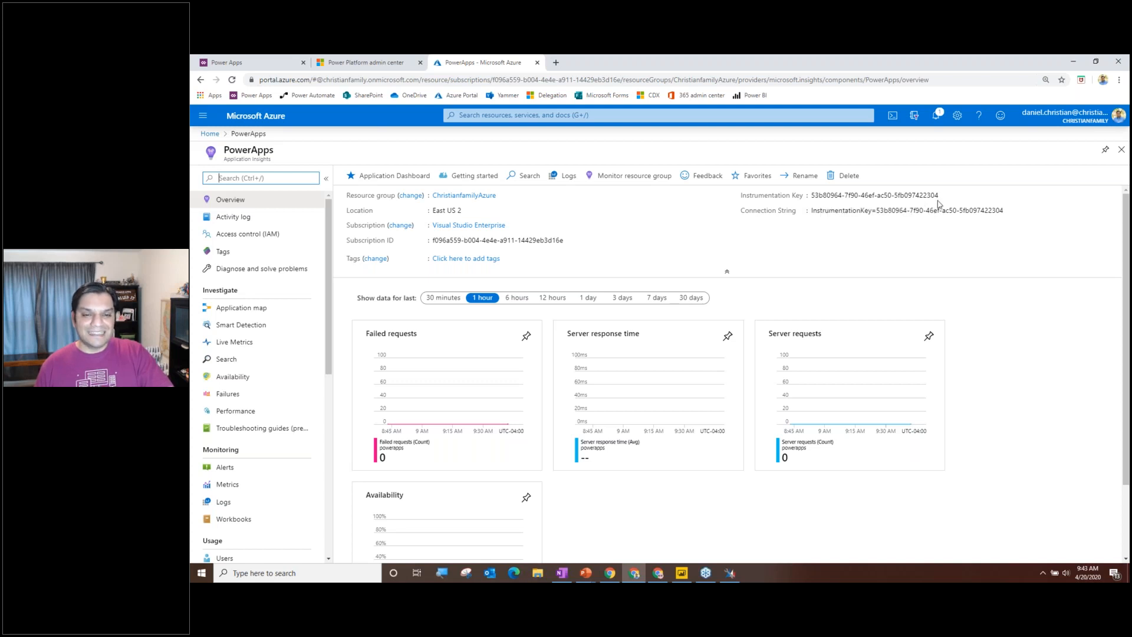
Open the Compare Large Data Set app for editing from Power Apps, skip the welcome message, and select the App object.
click(265, 61)
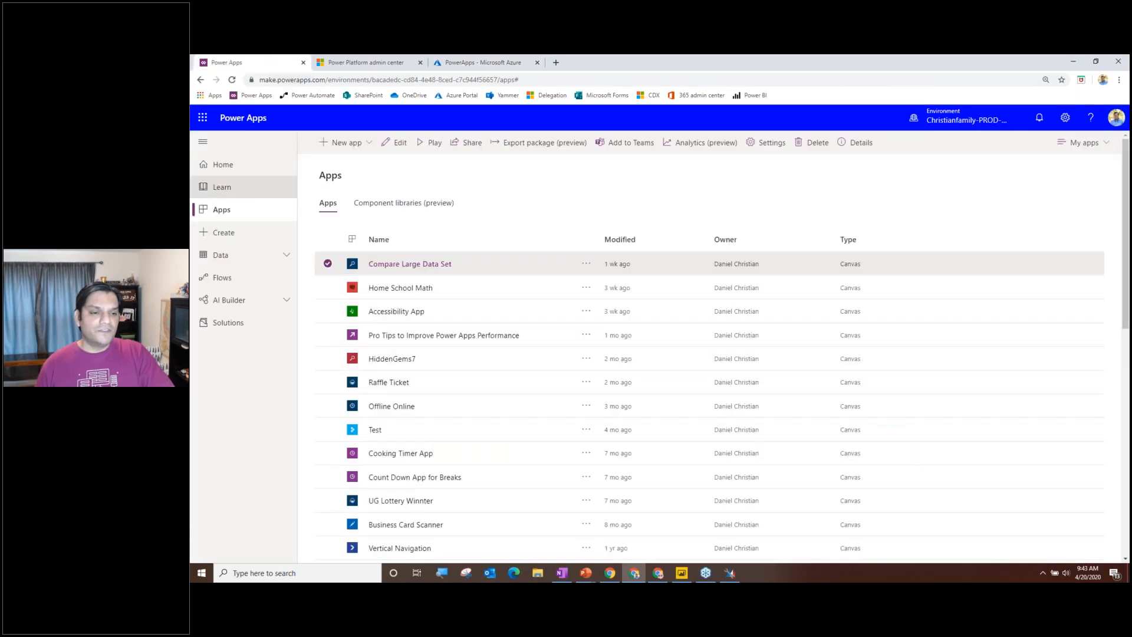
click(588, 266)
click(595, 284)
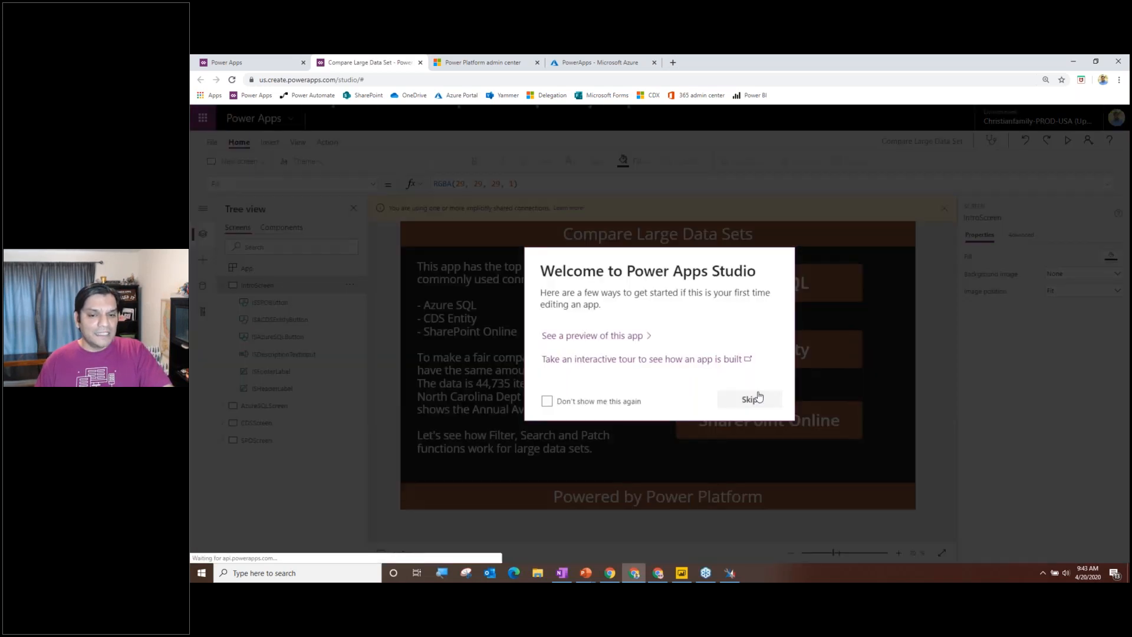
click(758, 398)
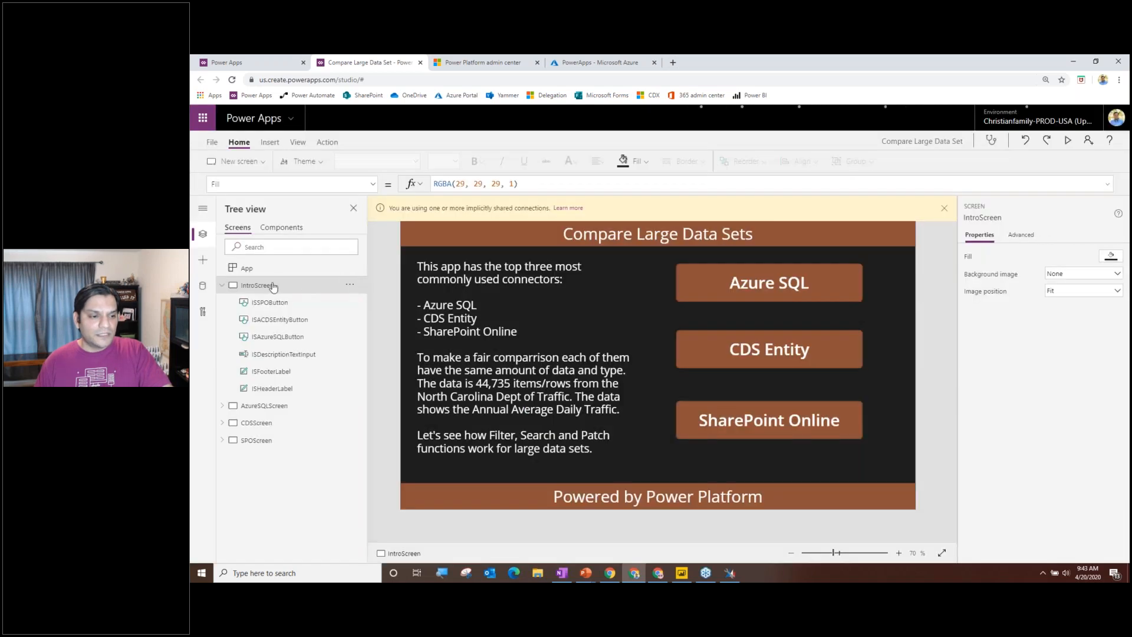
click(247, 269)
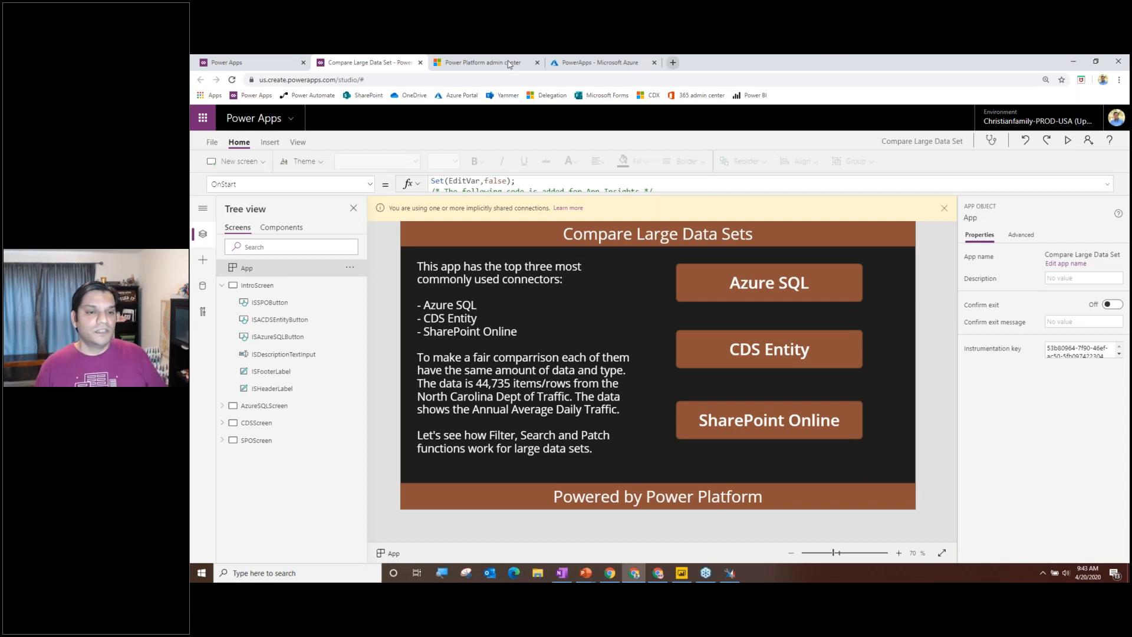
Switch back to the Azure portal and examine the Application map of the PowerApps resource.
click(586, 57)
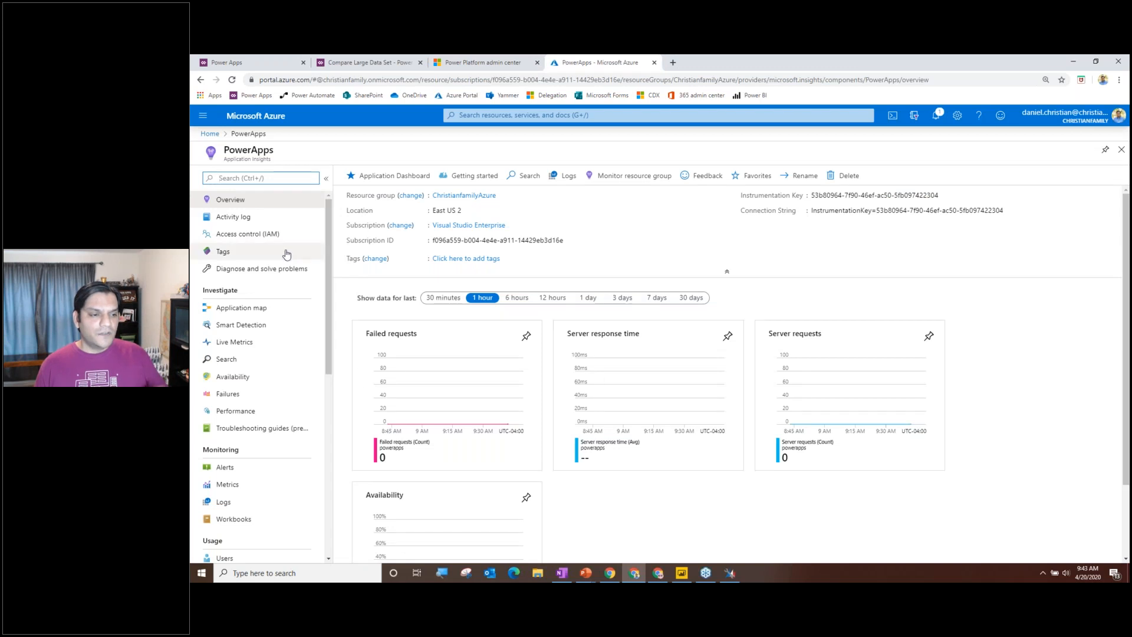
click(260, 317)
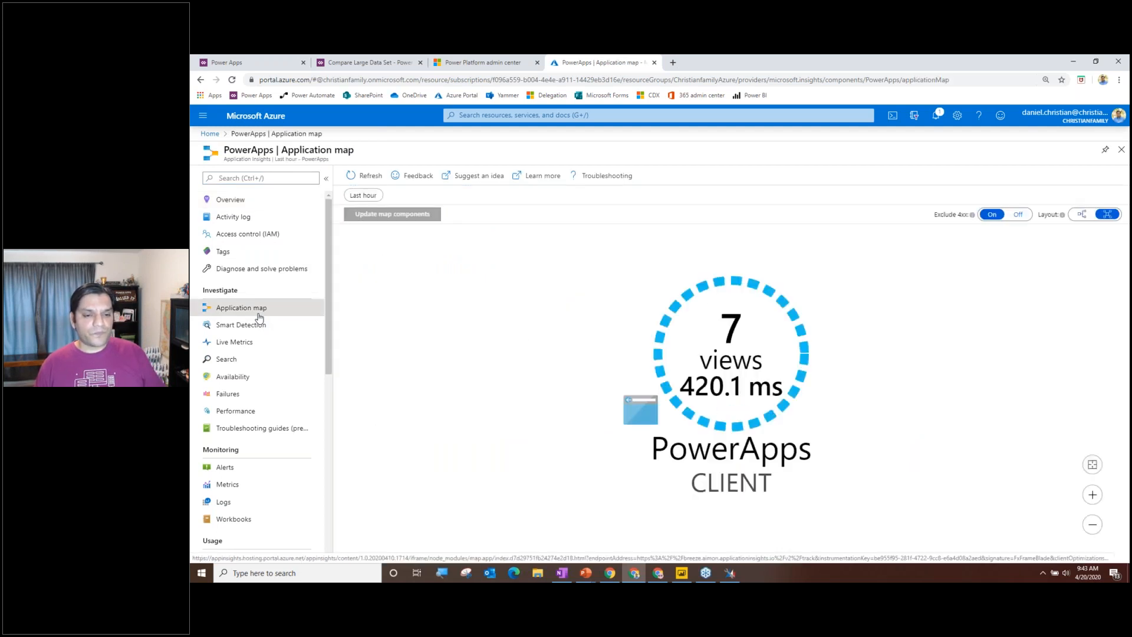
mouse_move(686, 375)
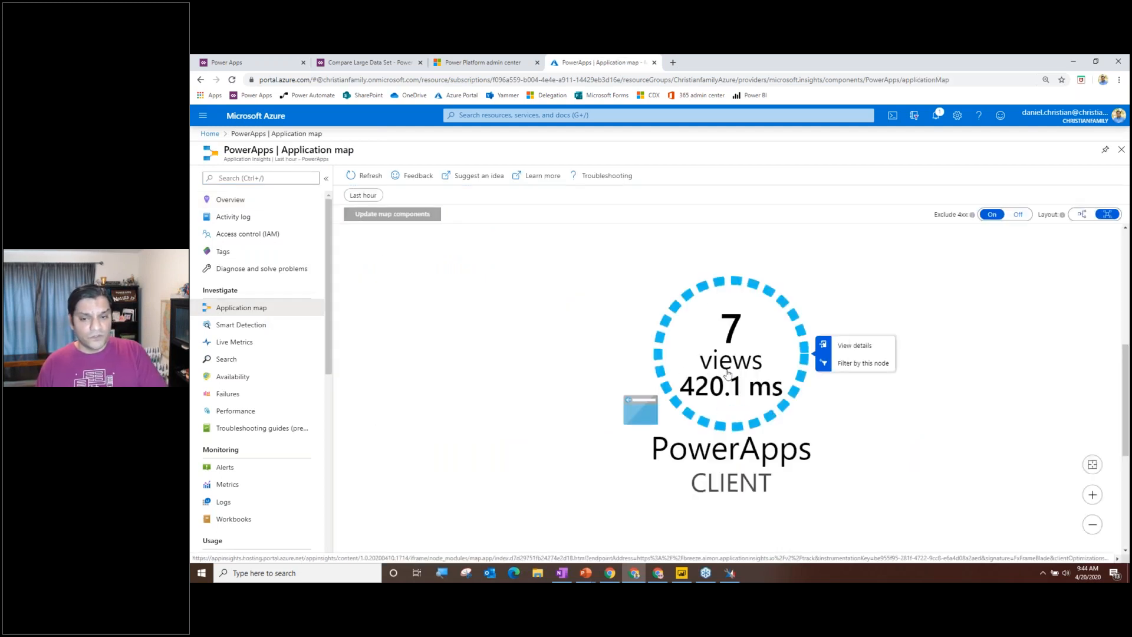
scroll(726, 368, down, 2)
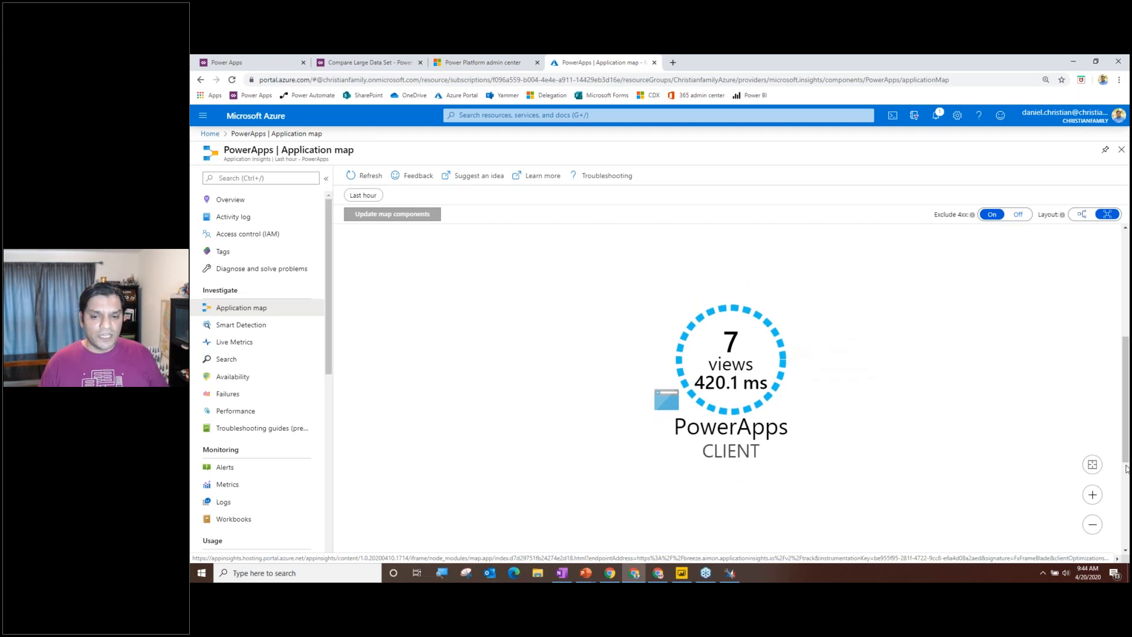
drag(1125, 457, 1125, 537)
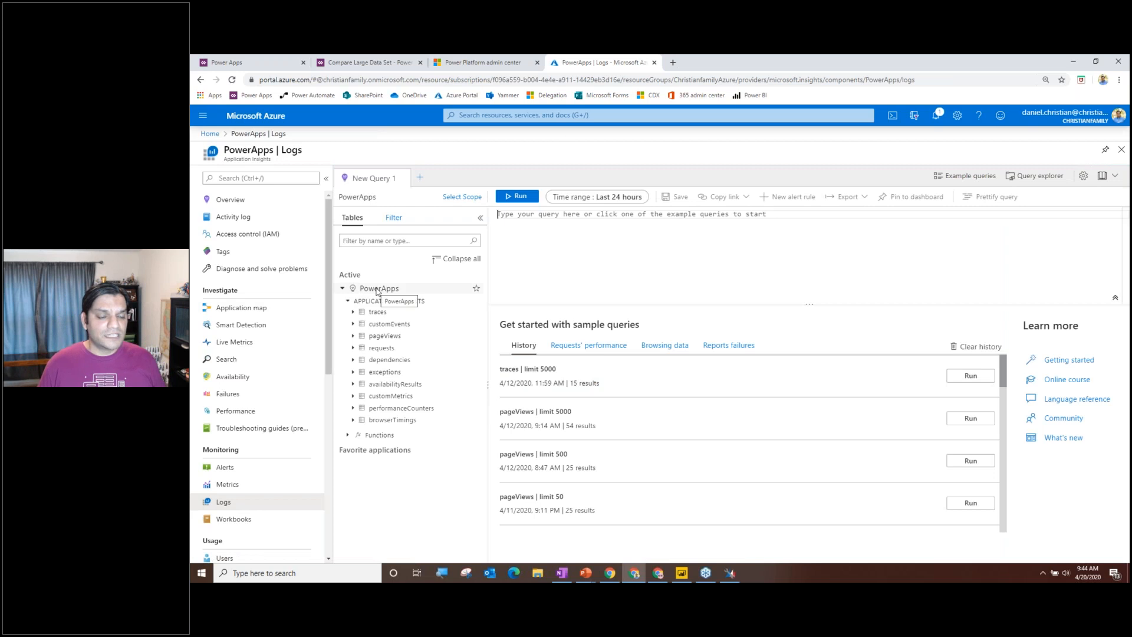
Run the "traces | limit 5000" query from the Logs history and examine its result columns and export choices.
click(564, 388)
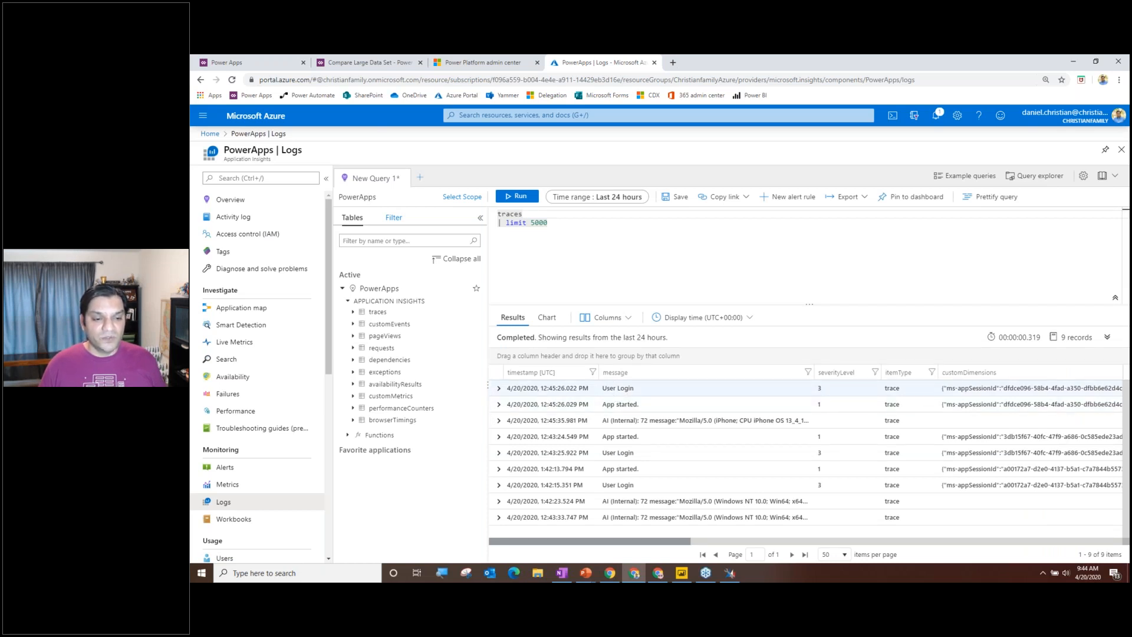
drag(586, 539, 909, 549)
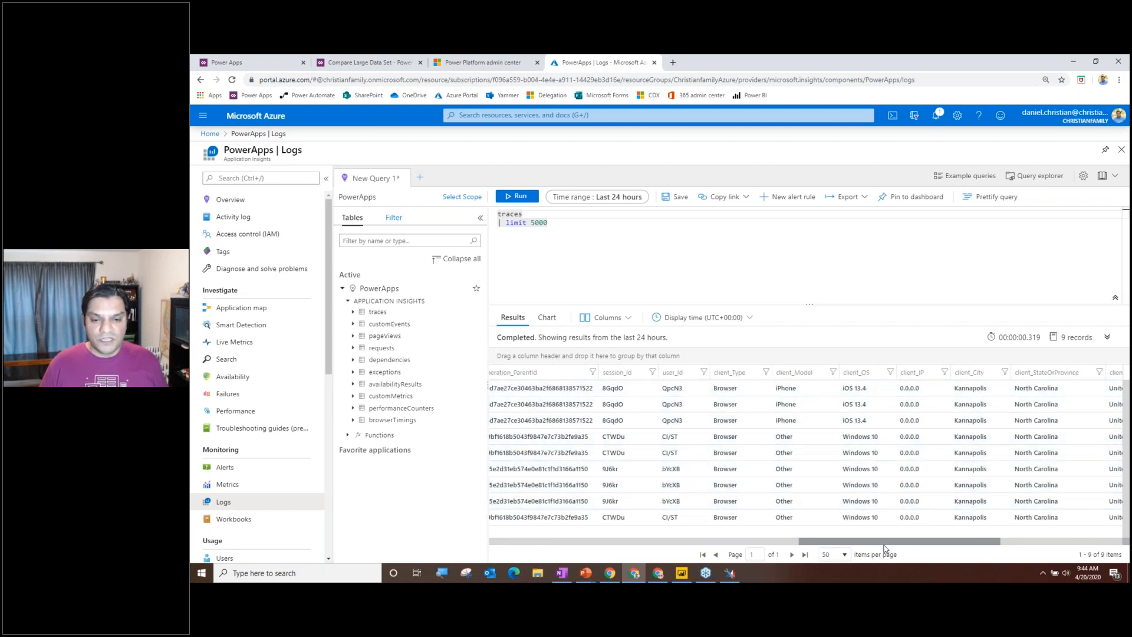
drag(887, 542, 665, 542)
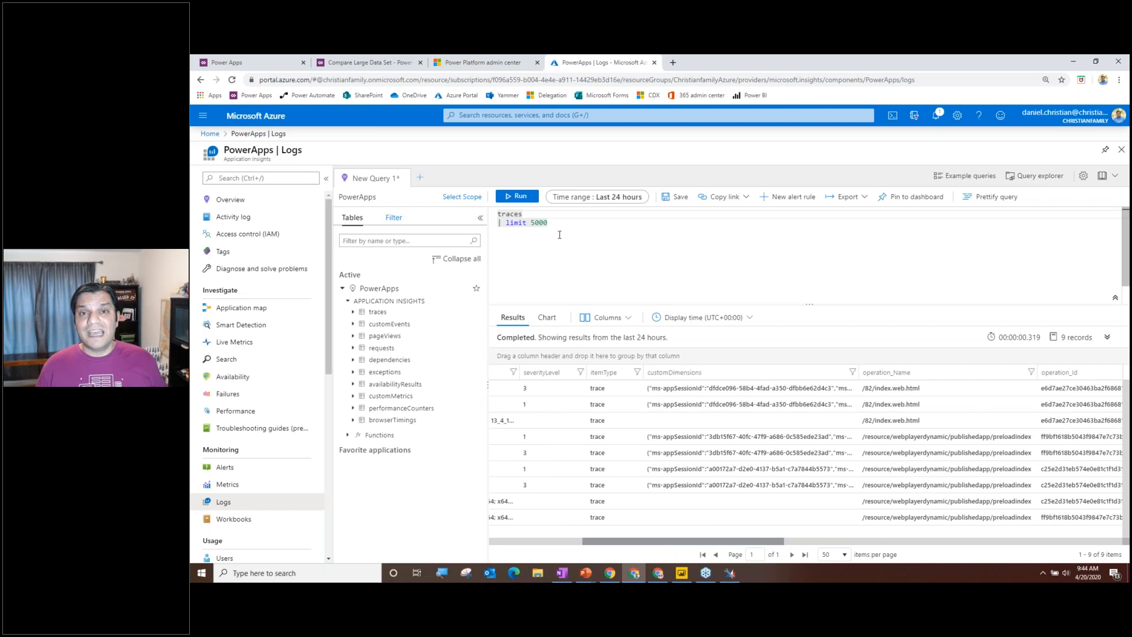
click(852, 197)
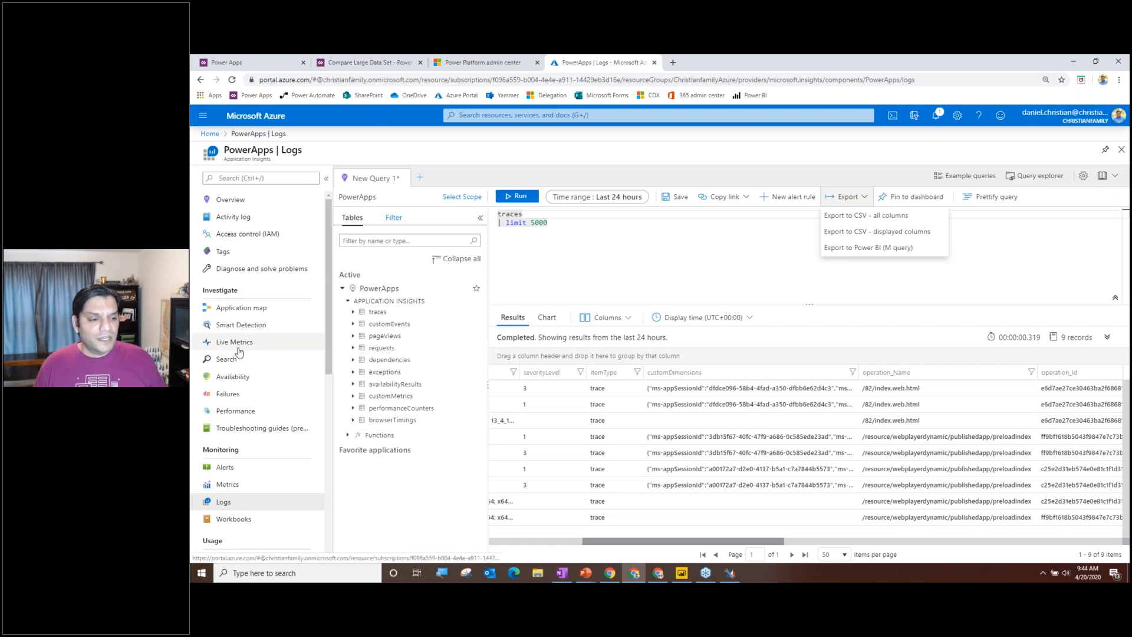
Open User Flows for the PowerApps resource and set both the previous steps and the next steps to 9.
scroll(242, 413, down, 3)
scroll(244, 466, down, 1)
click(223, 455)
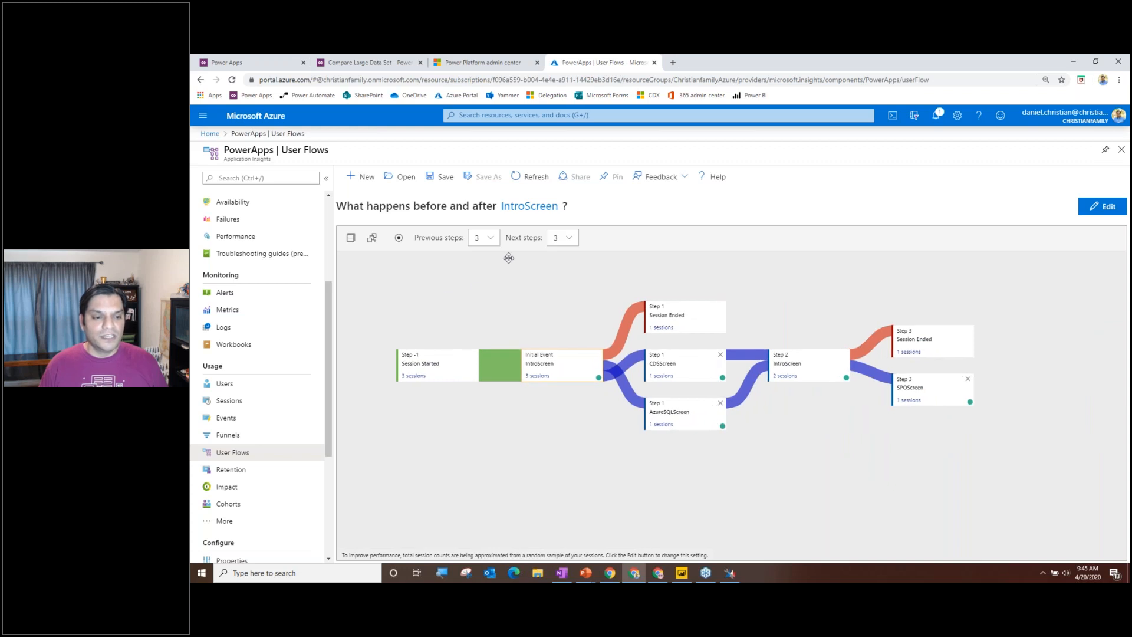
click(484, 237)
click(481, 413)
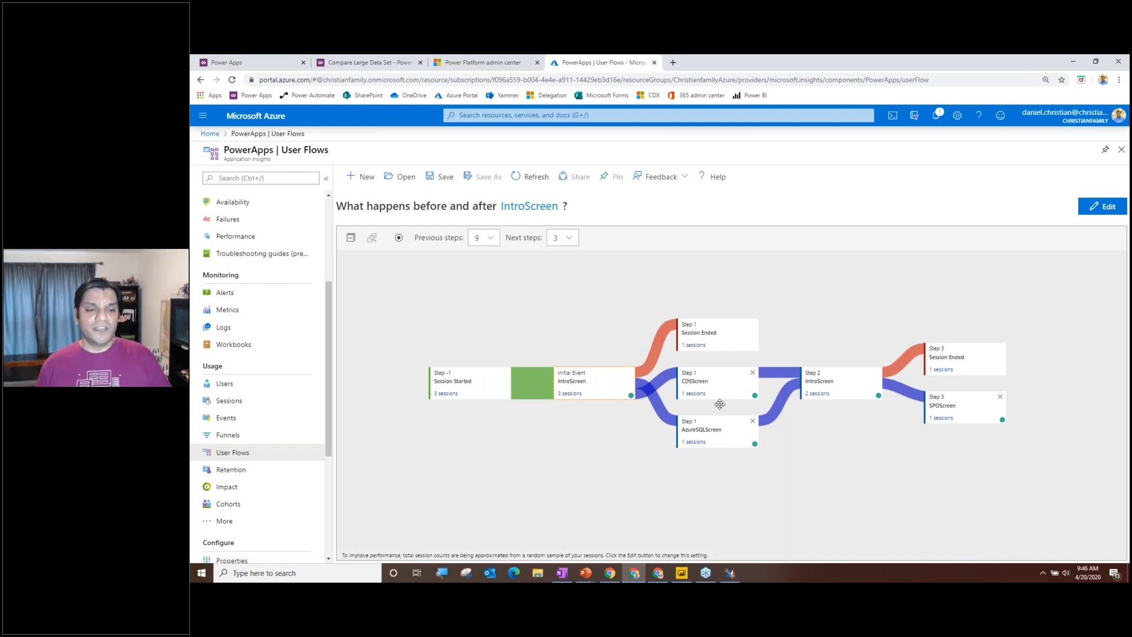
click(563, 237)
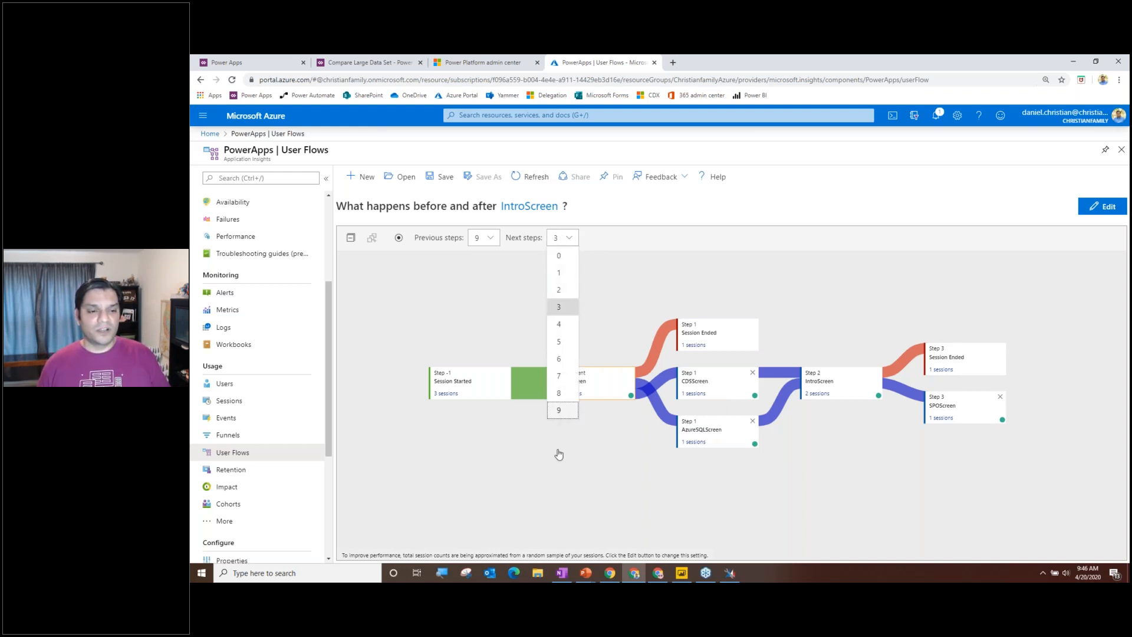
click(559, 410)
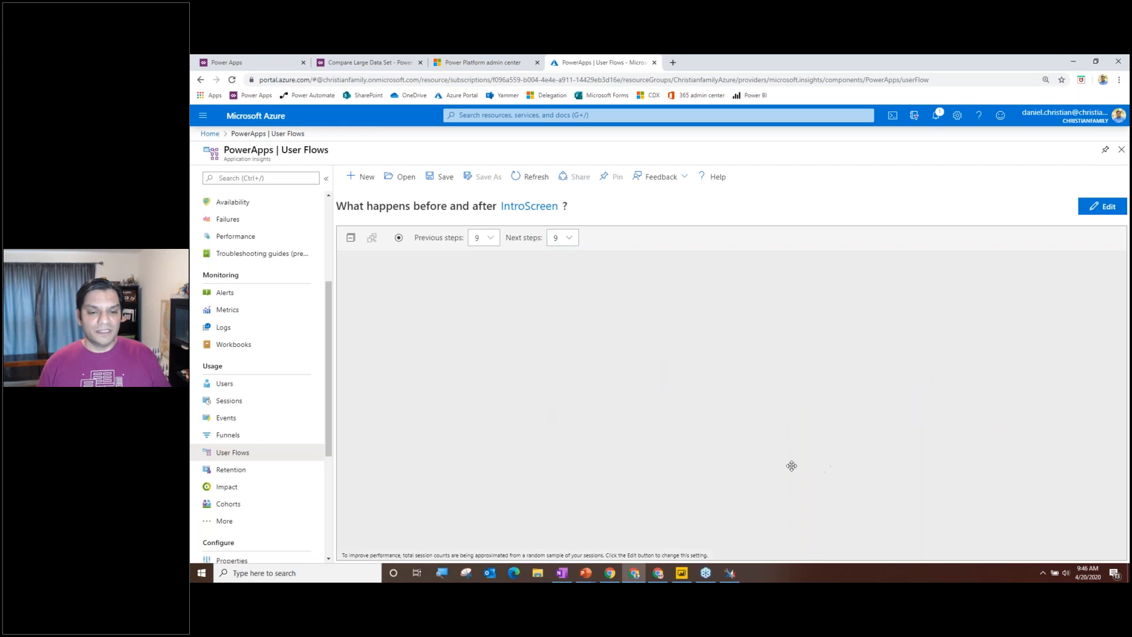
Examine the user flow before and after IntroScreen, and switch to the running PowerPoint slide show.
drag(776, 522, 697, 528)
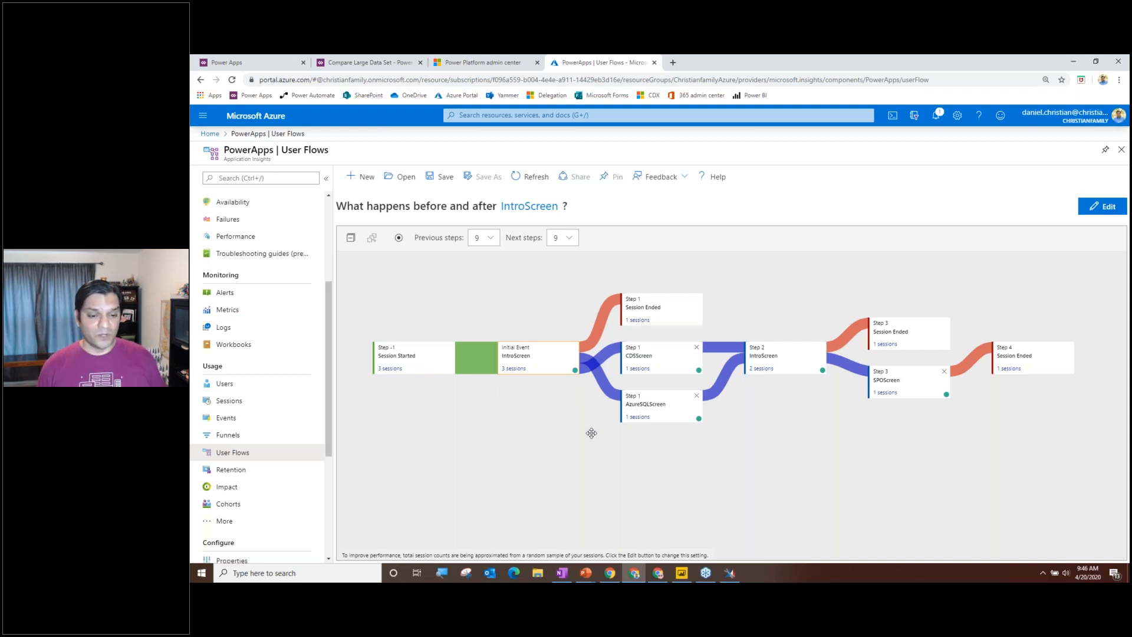
mouse_move(585, 572)
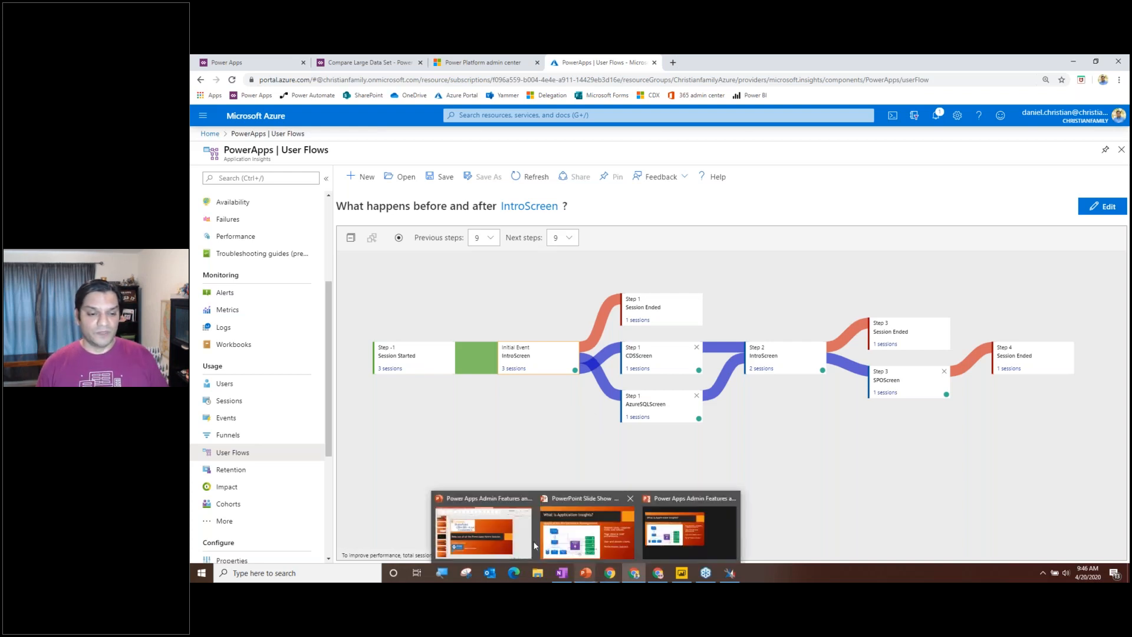
click(494, 539)
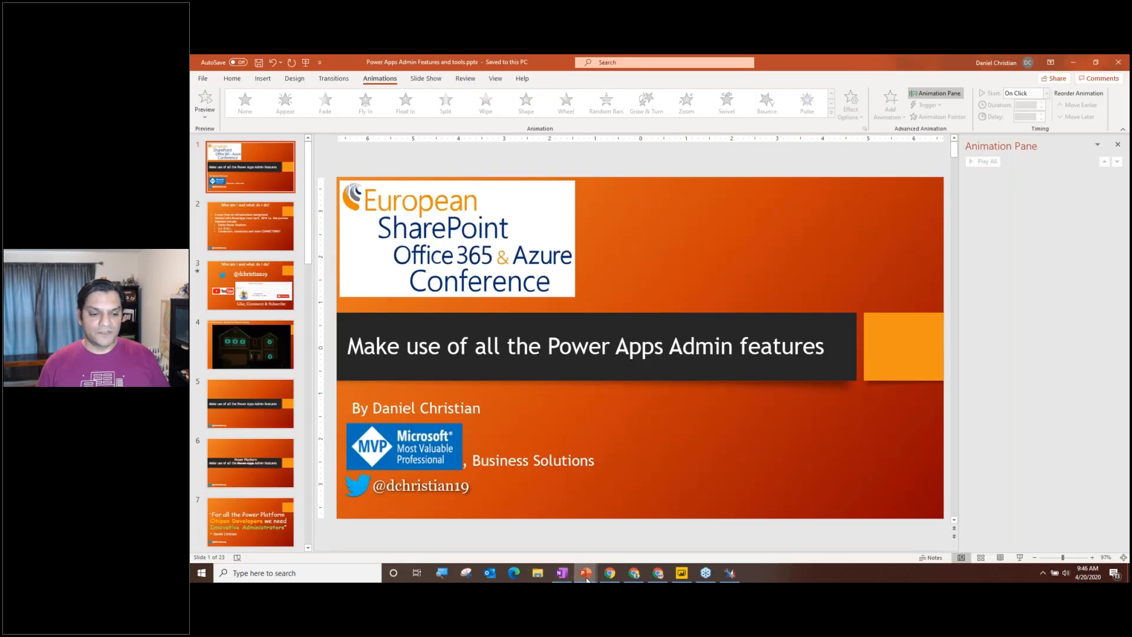
mouse_move(586, 576)
click(587, 530)
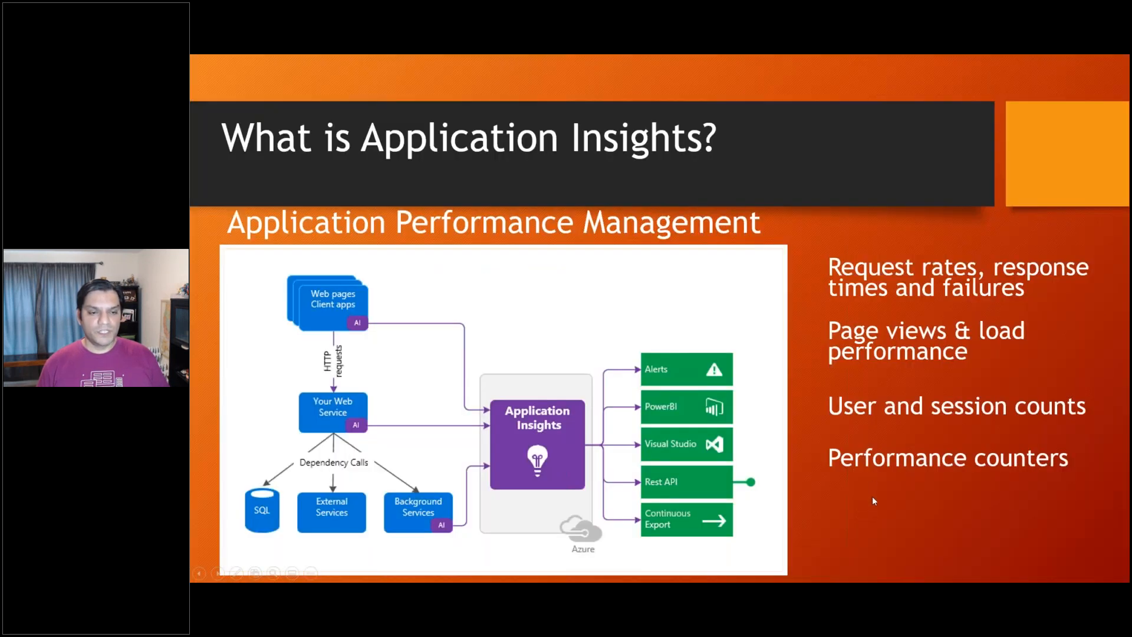
click(869, 499)
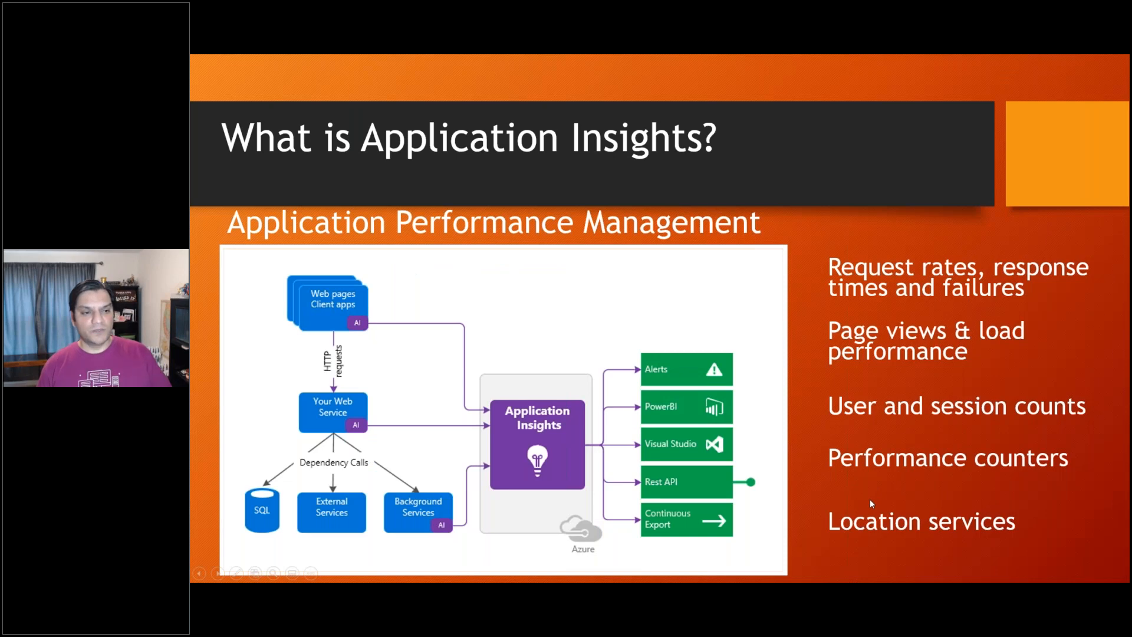
click(869, 499)
click(871, 503)
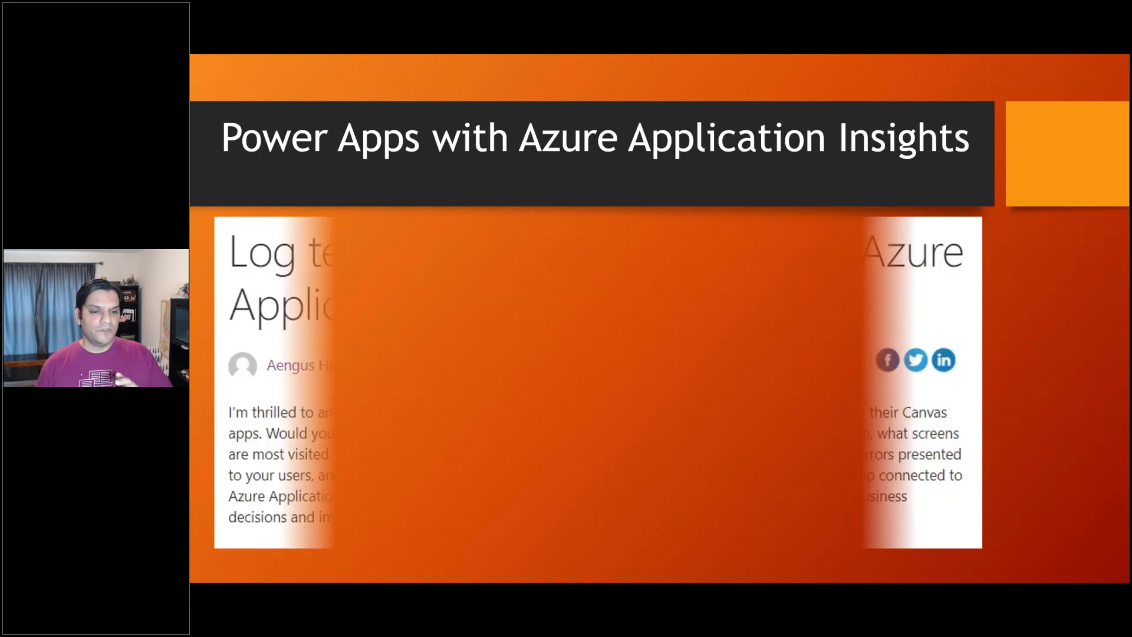
key(Right)
key(Right)
key(Right)
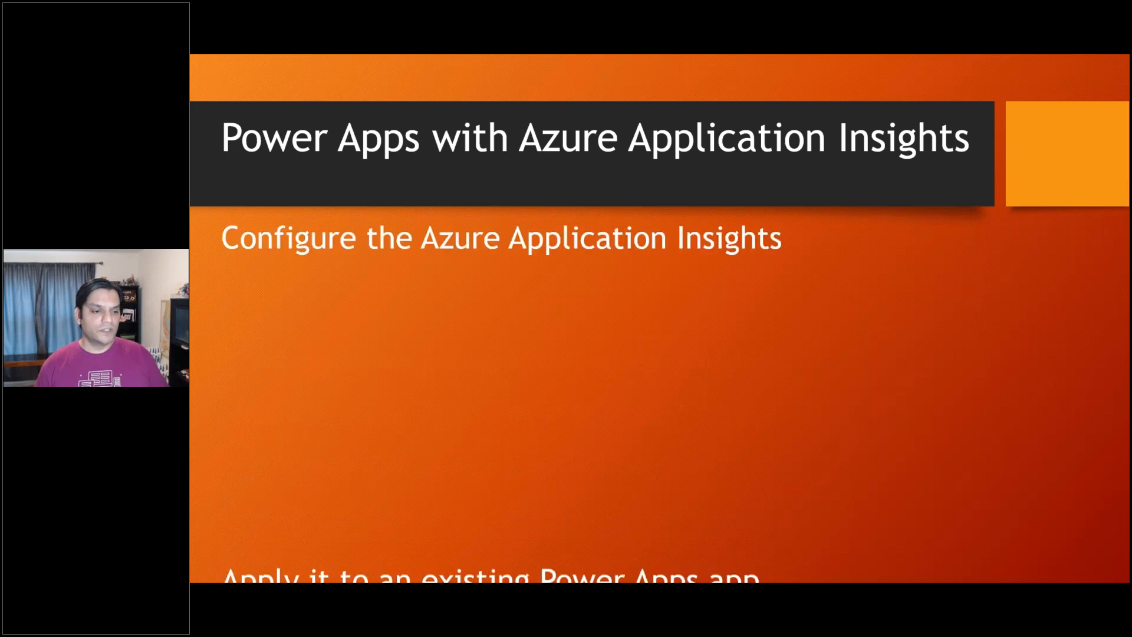